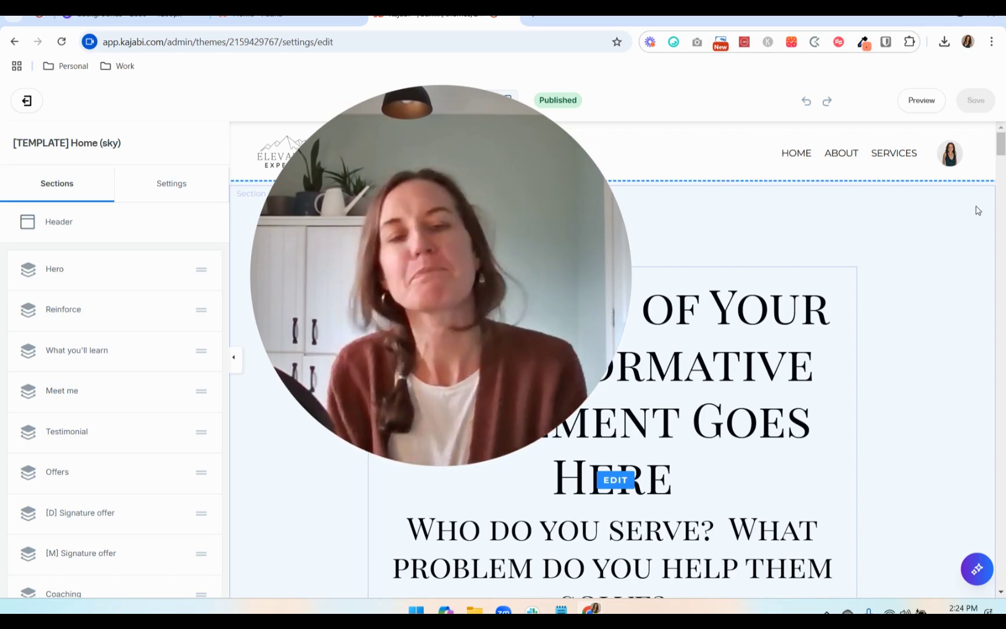
Step: Preview the template home page to check its current hero section, and close the preview
left_click(926, 104)
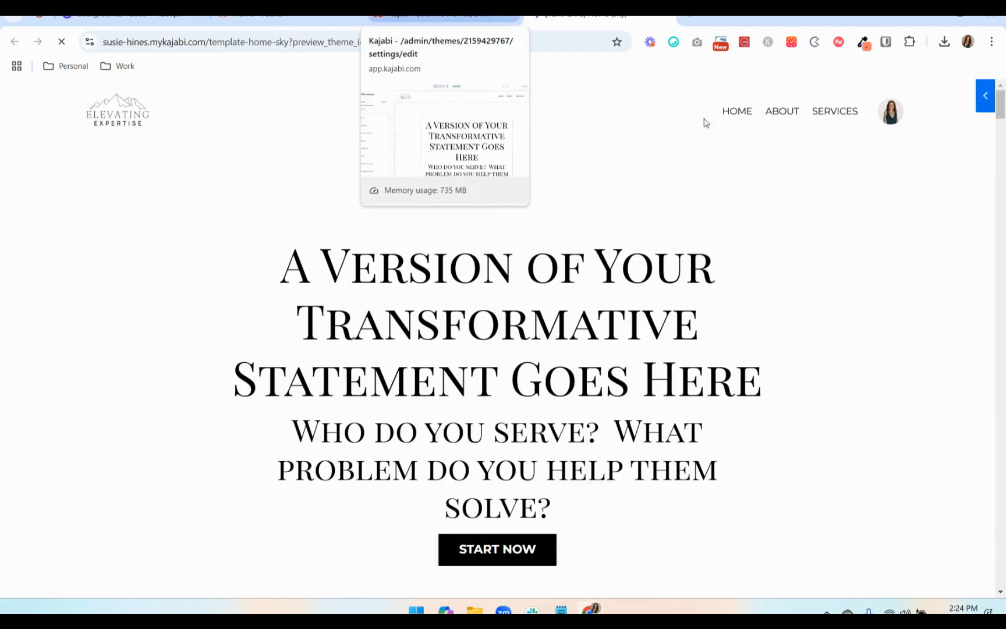
mouse_move(1001, 109)
left_mouse_down()
mouse_move(1000, 547)
mouse_move(1000, 99)
left_mouse_up()
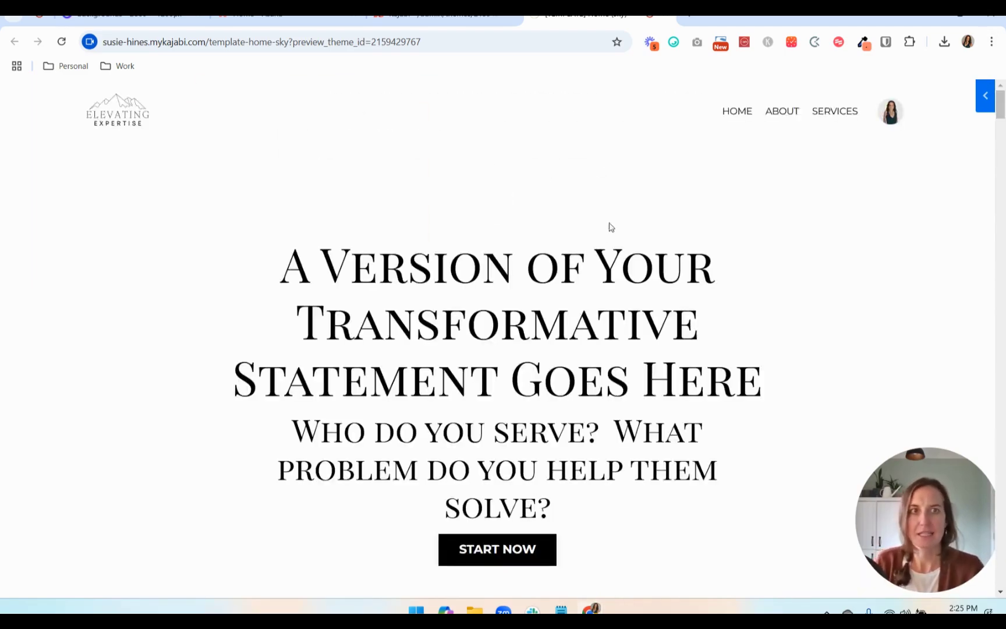
left_click(669, 19)
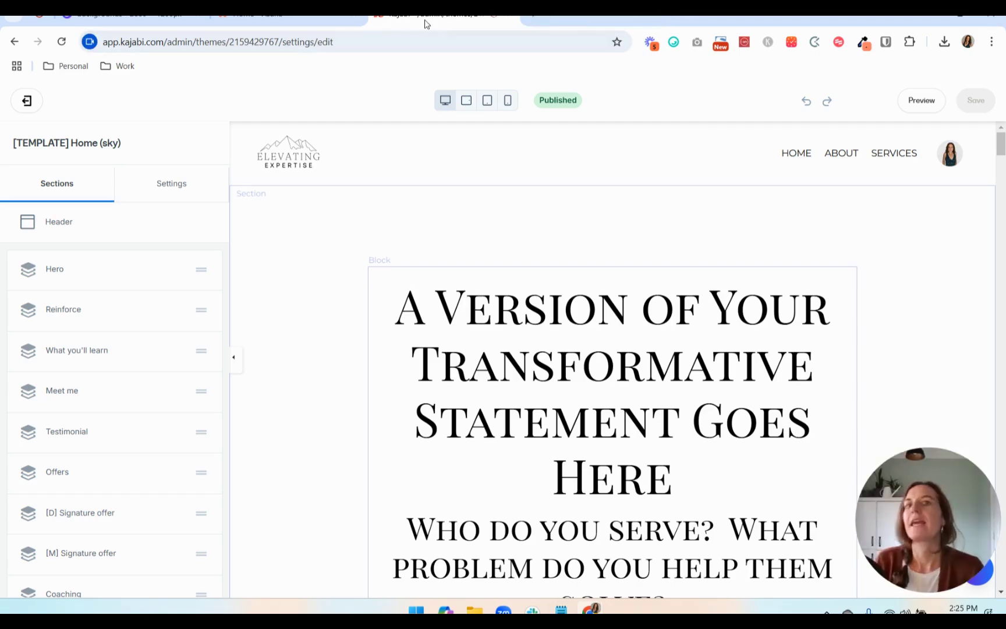
Step: Switch to the Canva backgrounds design and set its download file type to JPG
left_click(126, 20)
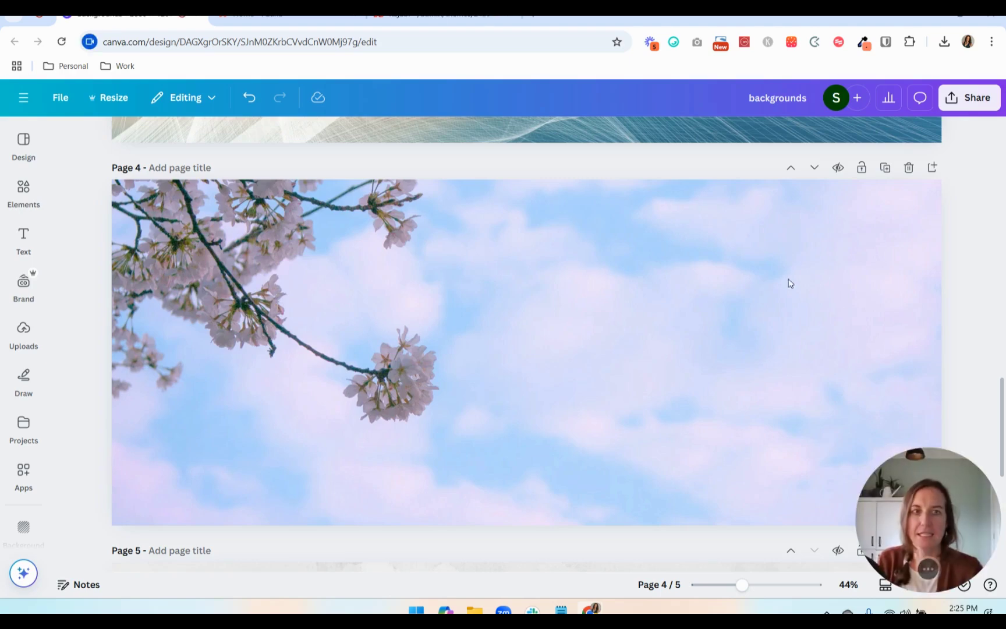
scroll(598, 330, "up", 4)
scroll(598, 330, "down", 5)
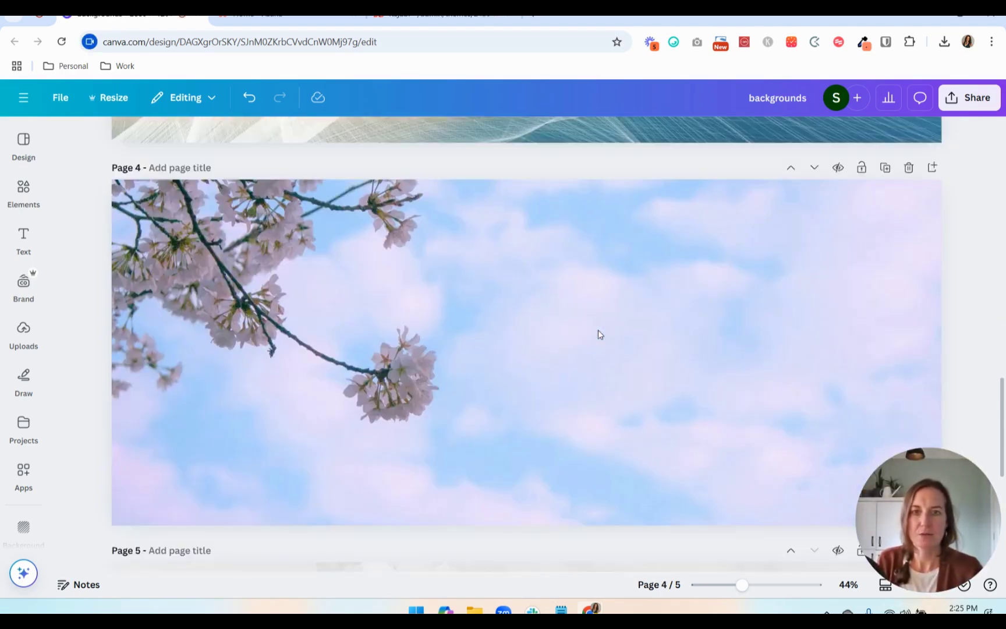
scroll(815, 303, "up", 1)
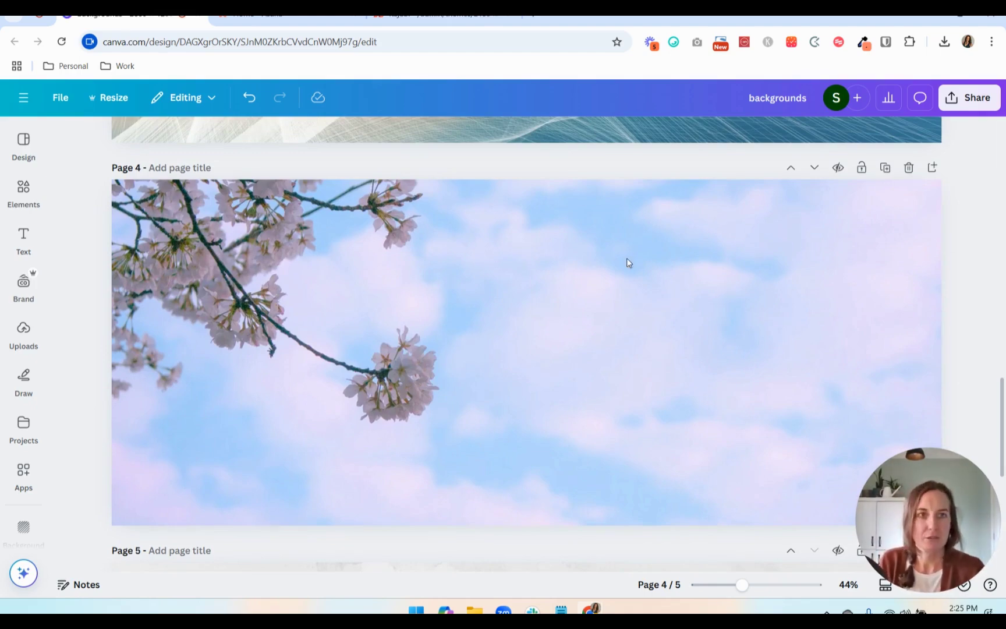
left_click(987, 97)
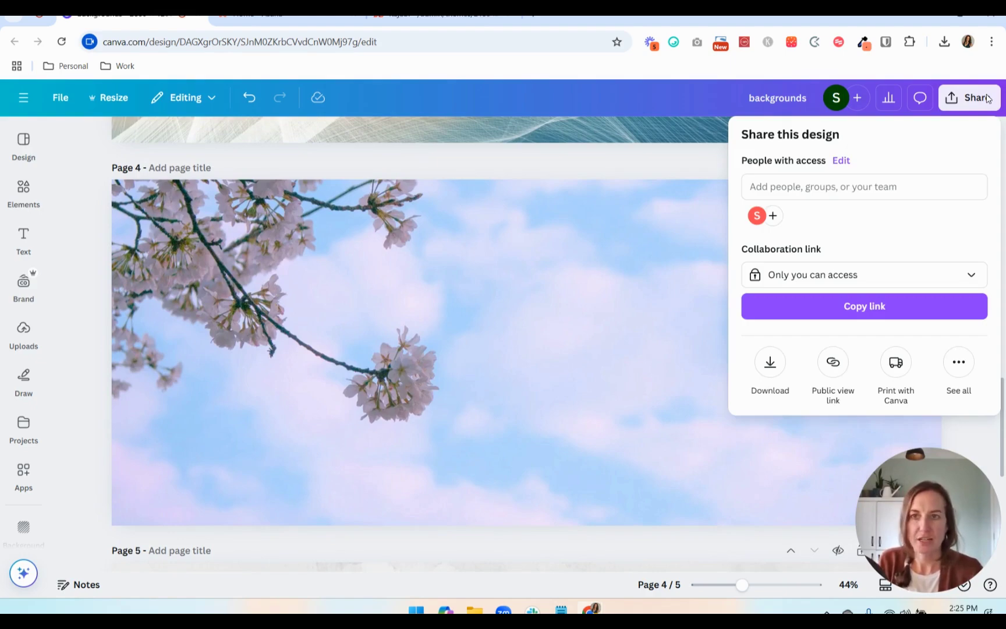
left_click(770, 361)
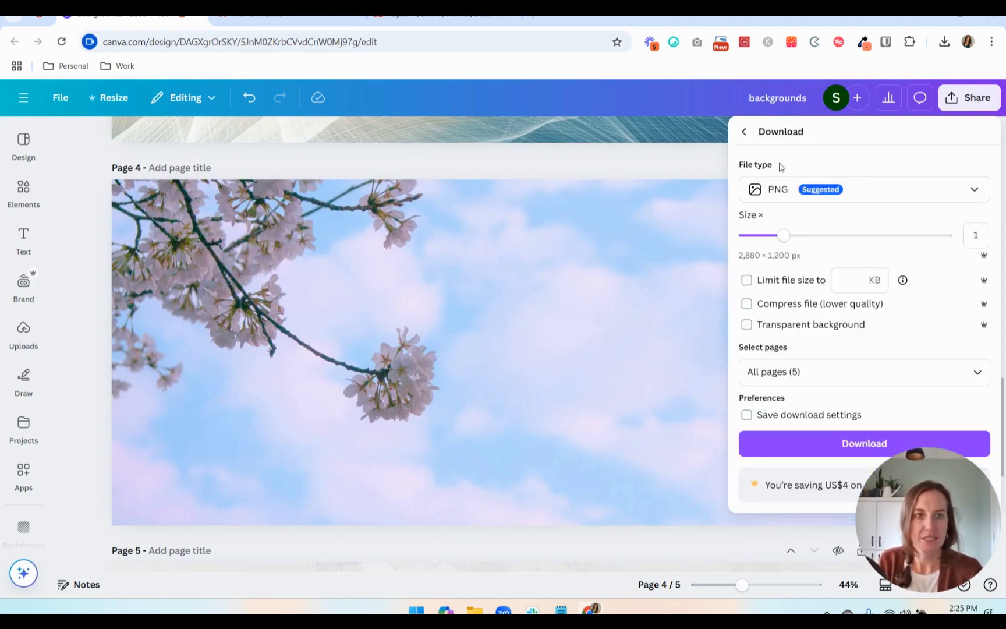
left_click(786, 193)
left_click(786, 230)
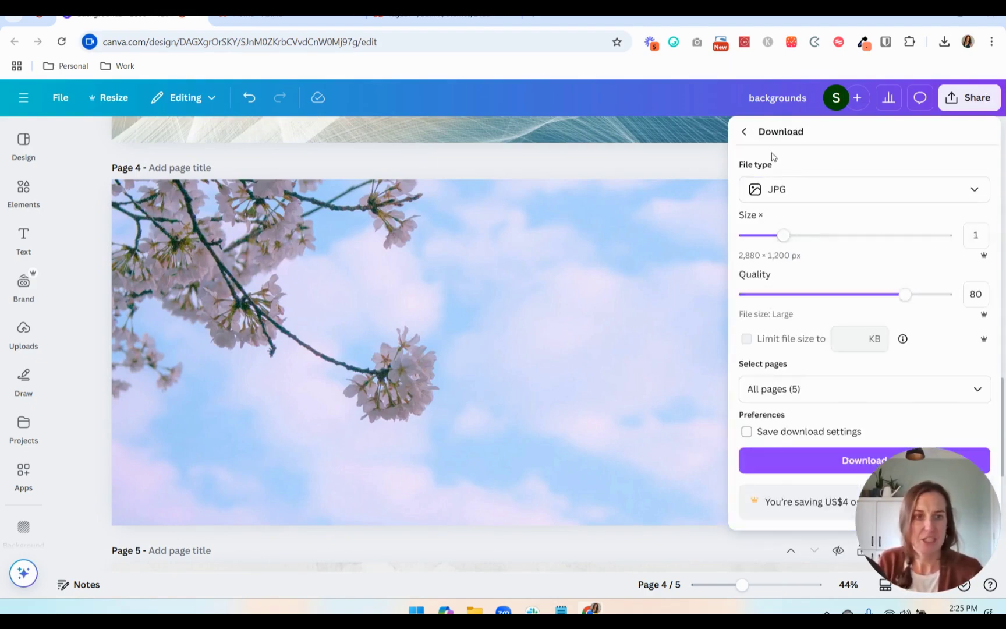
Step: Limit the download to the current page, page 4 with the cherry blossom sky, and download it
left_click(978, 389)
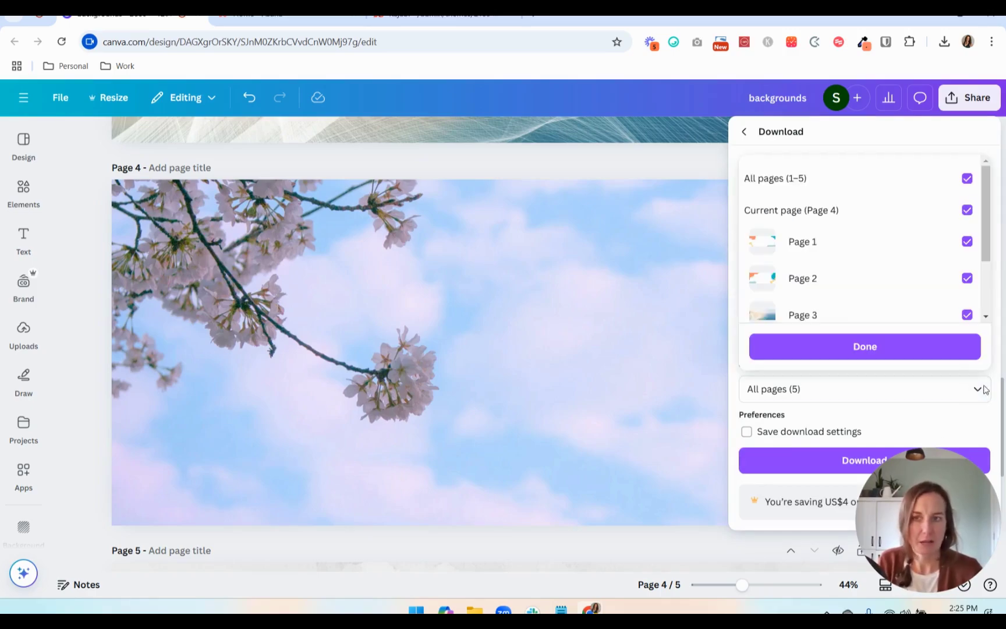
left_click(968, 178)
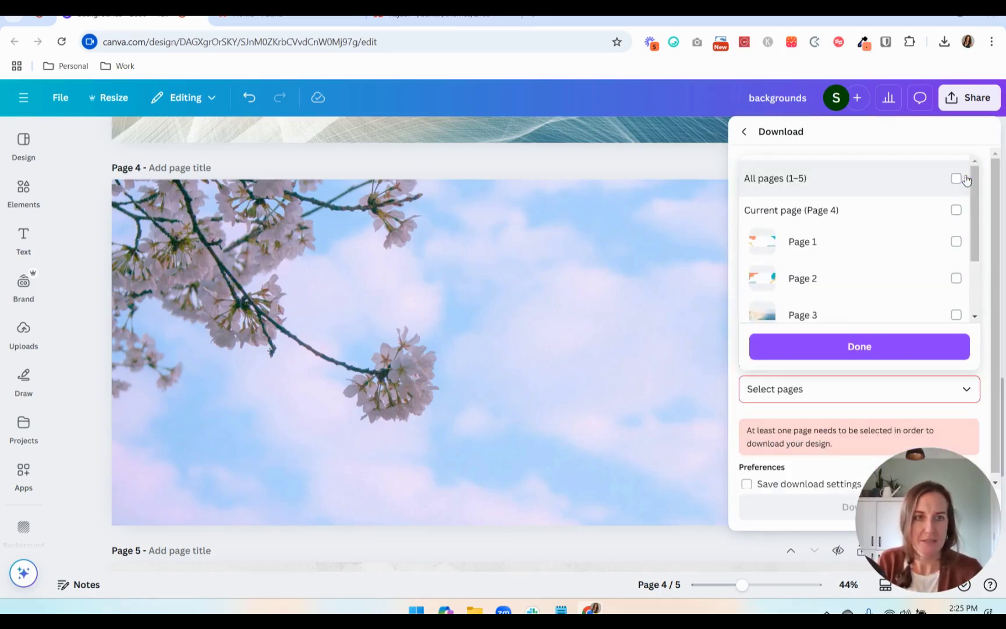
left_click(959, 214)
left_click(881, 349)
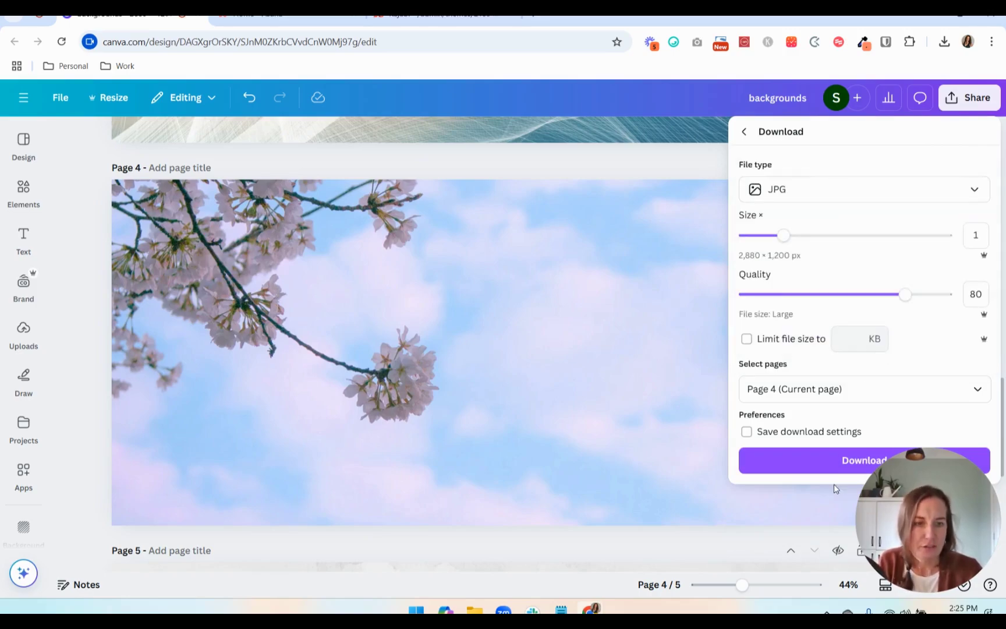
left_click(835, 465)
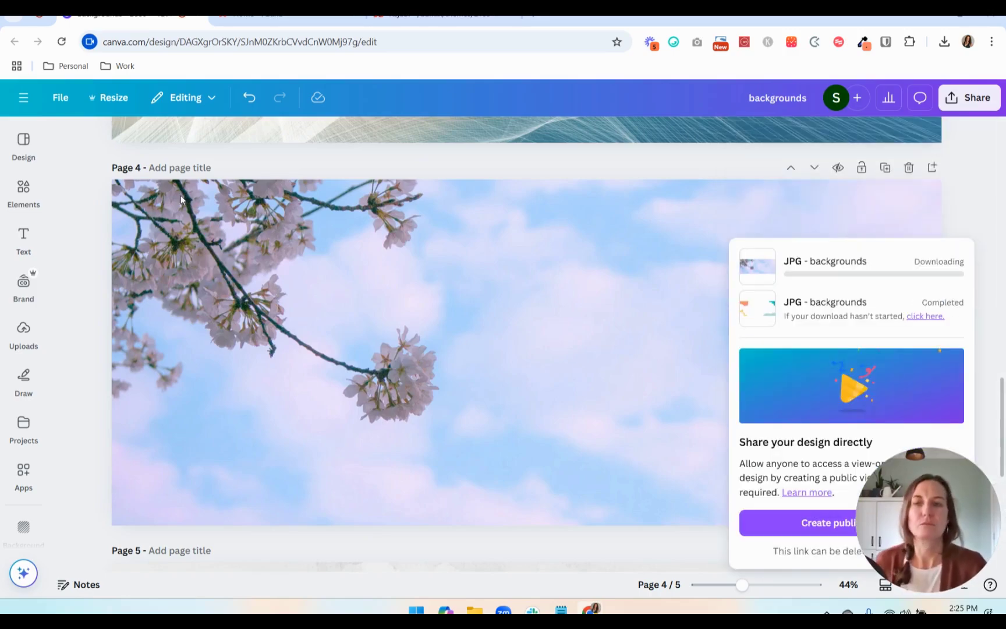
Step: Switch to the Kajabi page editor, enable the background image option in the Style Guide, and save the page
left_click(406, 18)
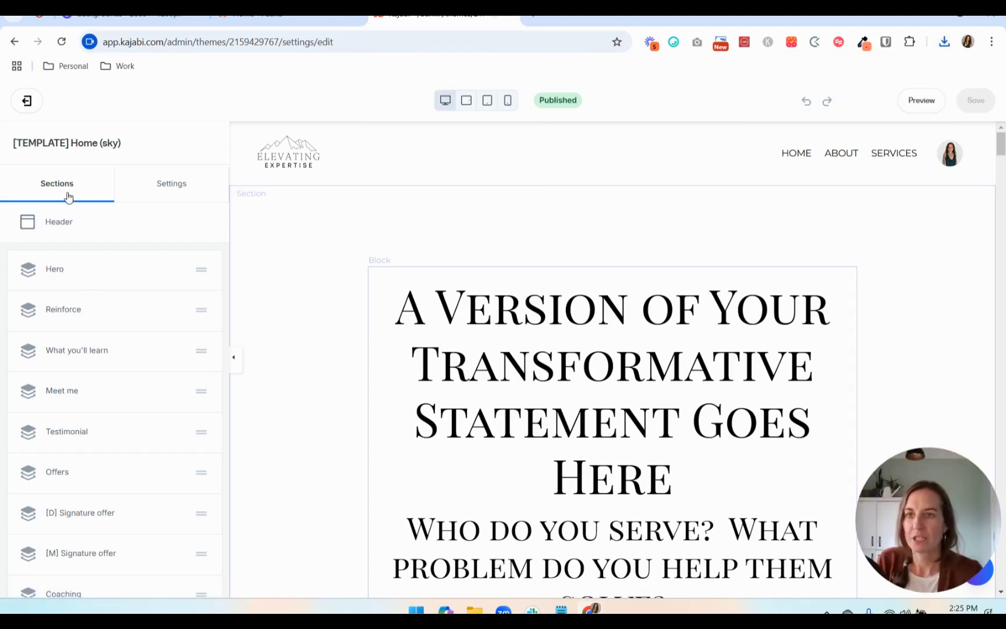
left_click(178, 189)
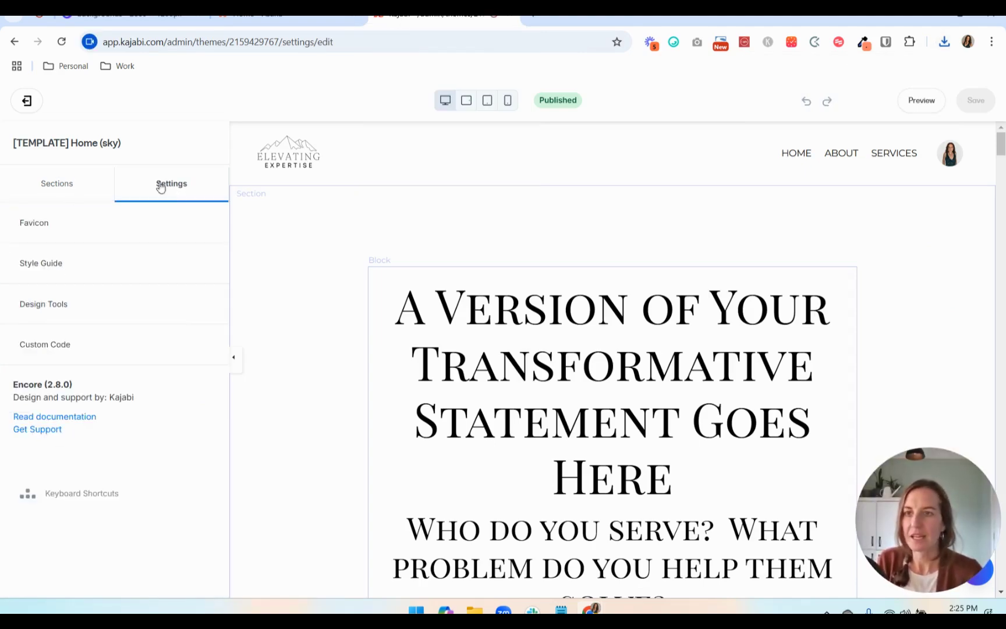
left_click(49, 267)
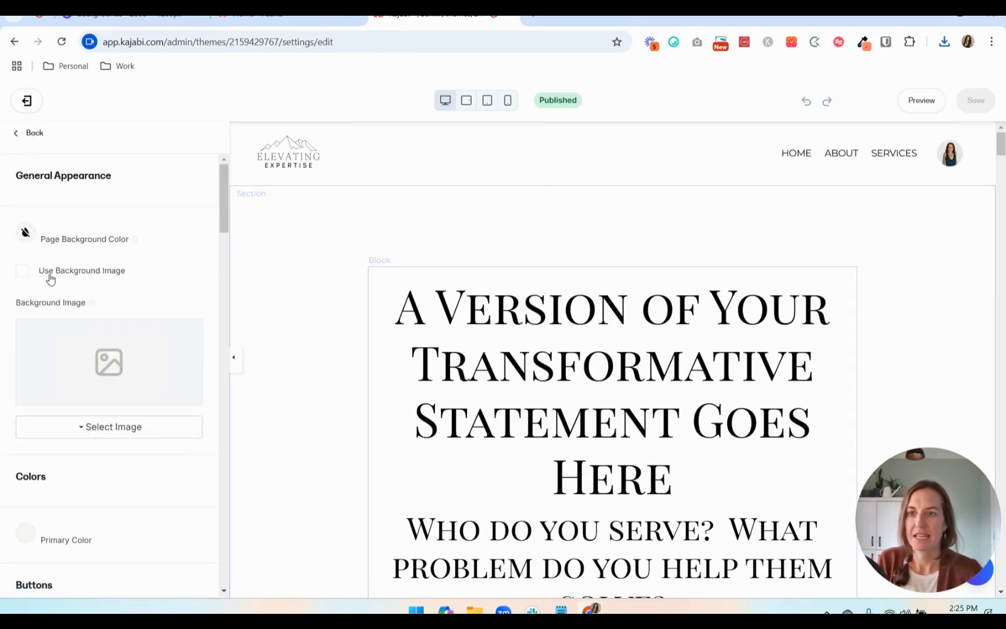
left_click(22, 272)
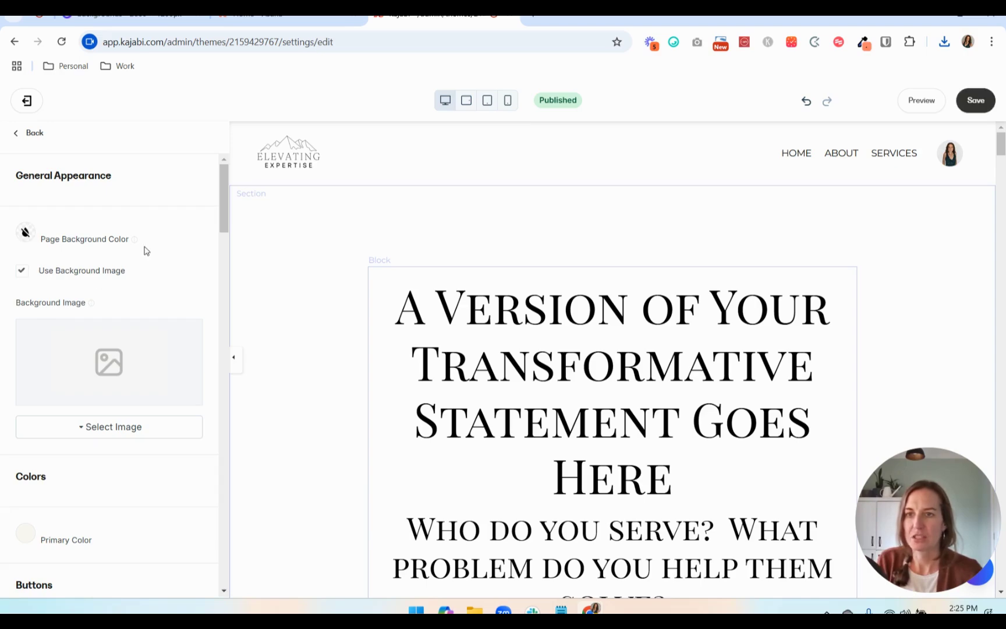
left_click(976, 101)
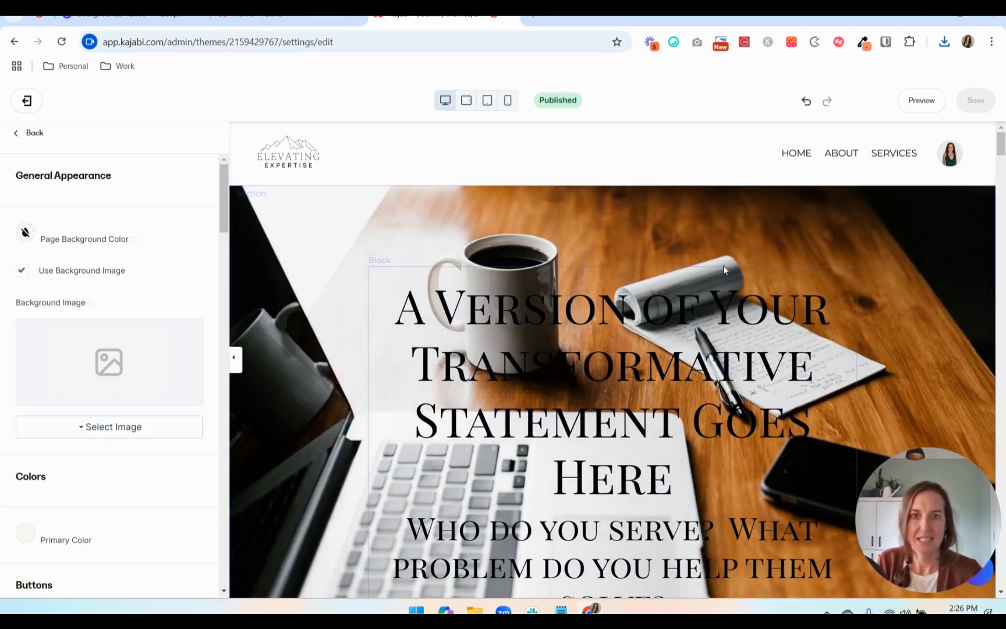
Step: Upload the downloaded cherry blossom sky image from the device as the page's background image
scroll(723, 266, "down", 1)
scroll(723, 265, "down", 2)
scroll(808, 204, "up", 3)
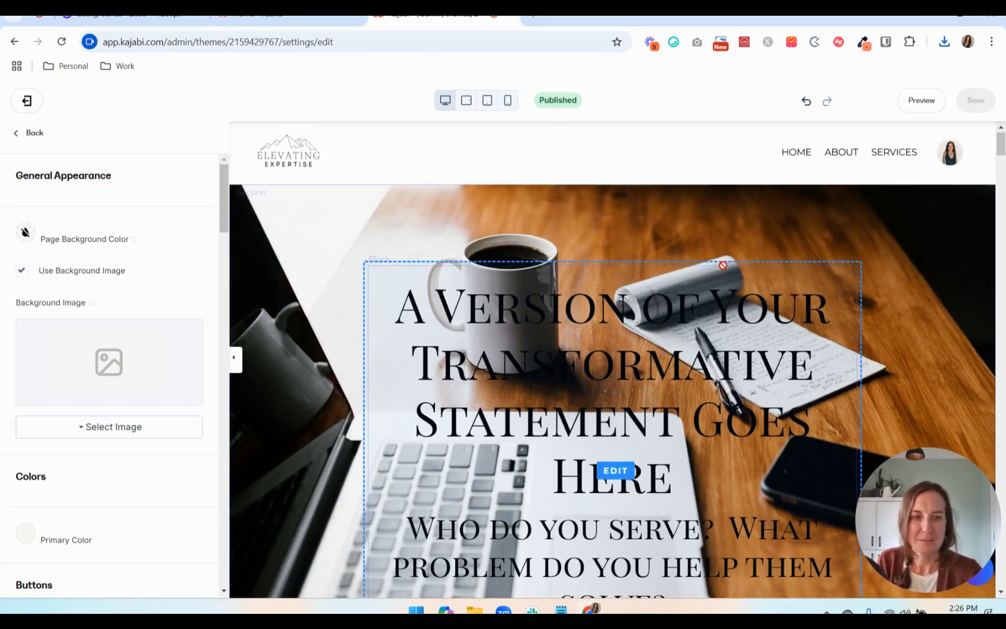
scroll(881, 298, "down", 10)
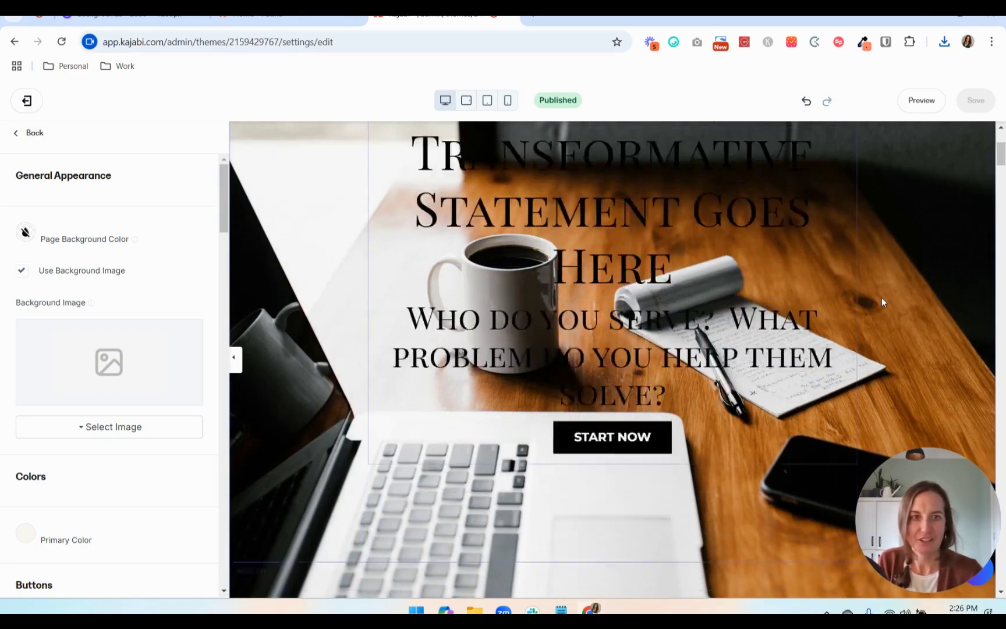
scroll(881, 298, "up", 10)
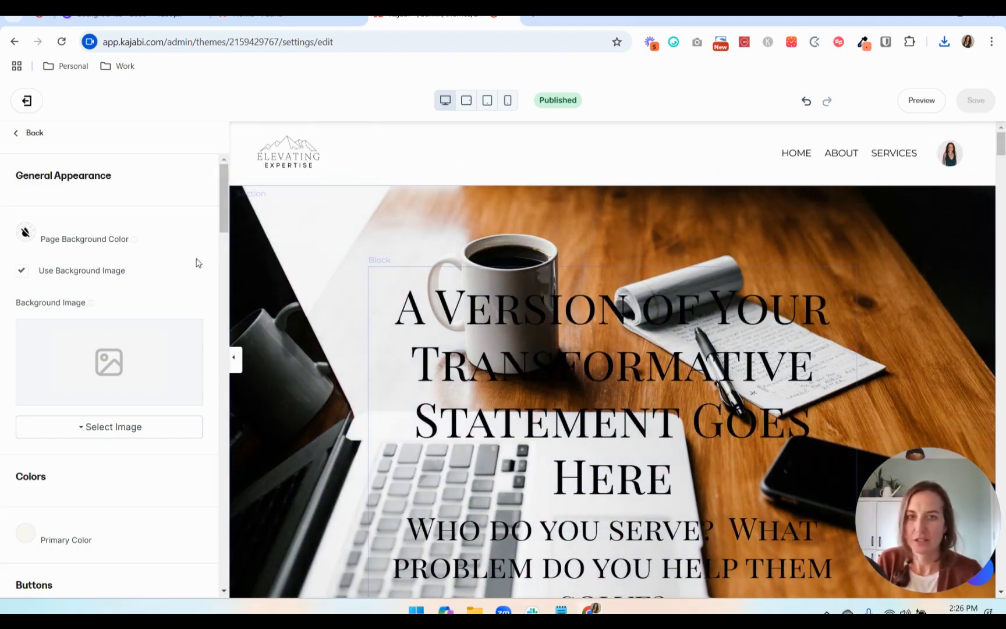
left_click(104, 434)
left_click(99, 452)
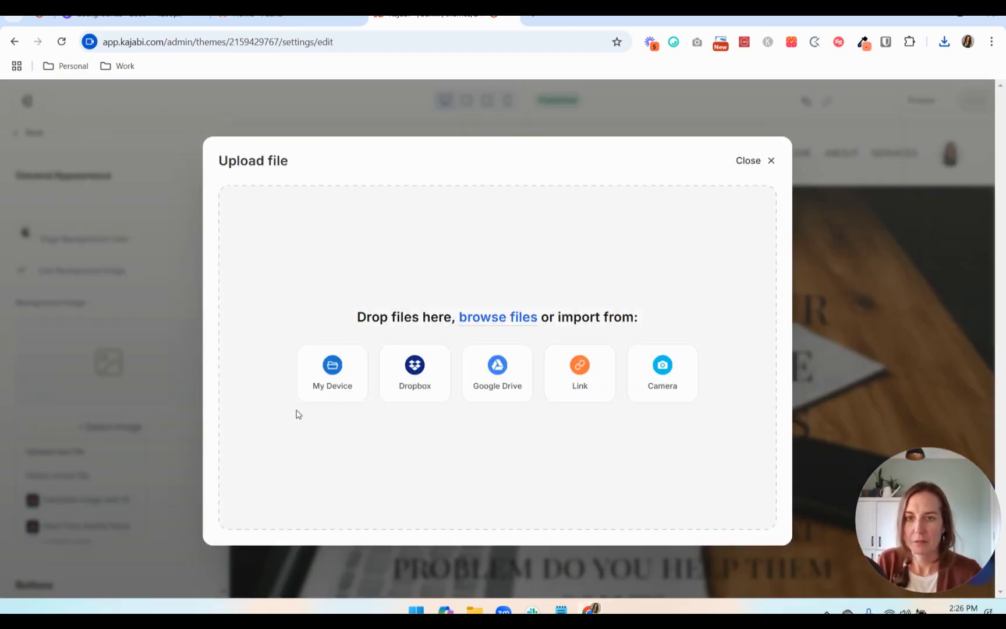
left_click(338, 385)
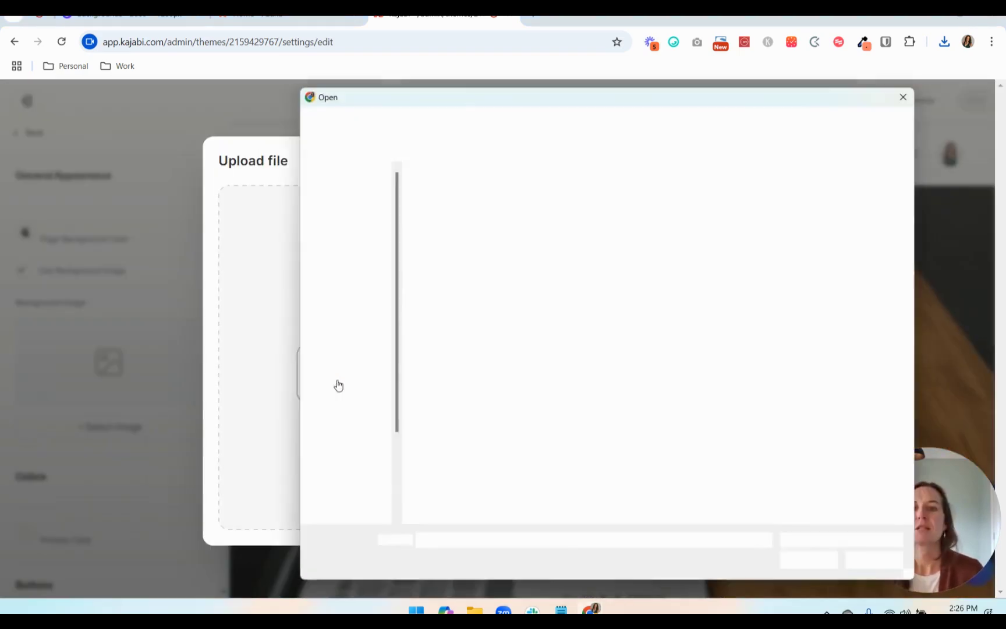
double_click(441, 217)
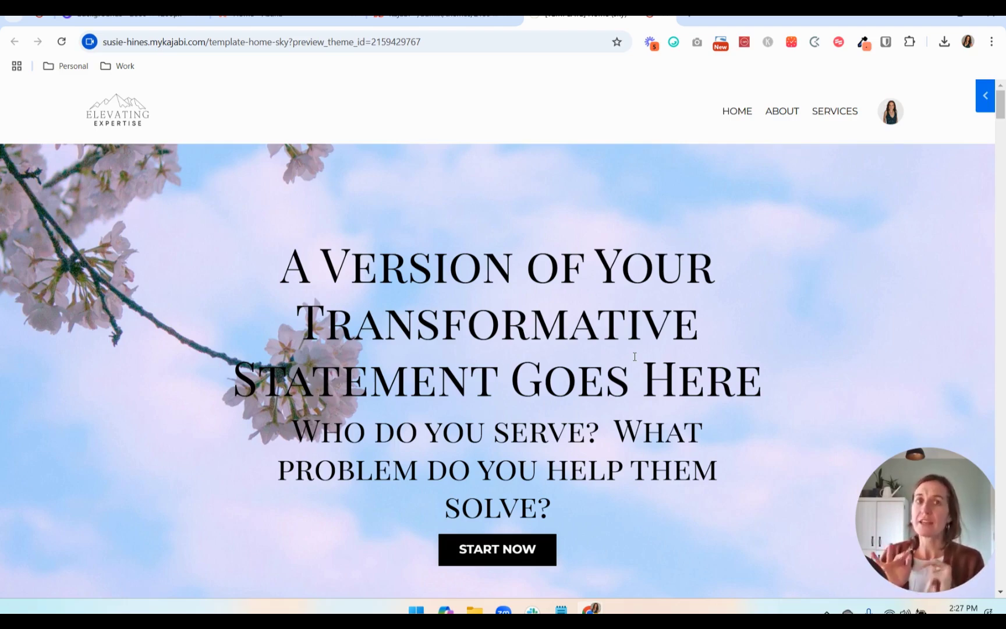
Step: Switch to the Canva backgrounds design and review the alternative backgrounds up to page 1
left_click(106, 23)
scroll(524, 345, "up", 15)
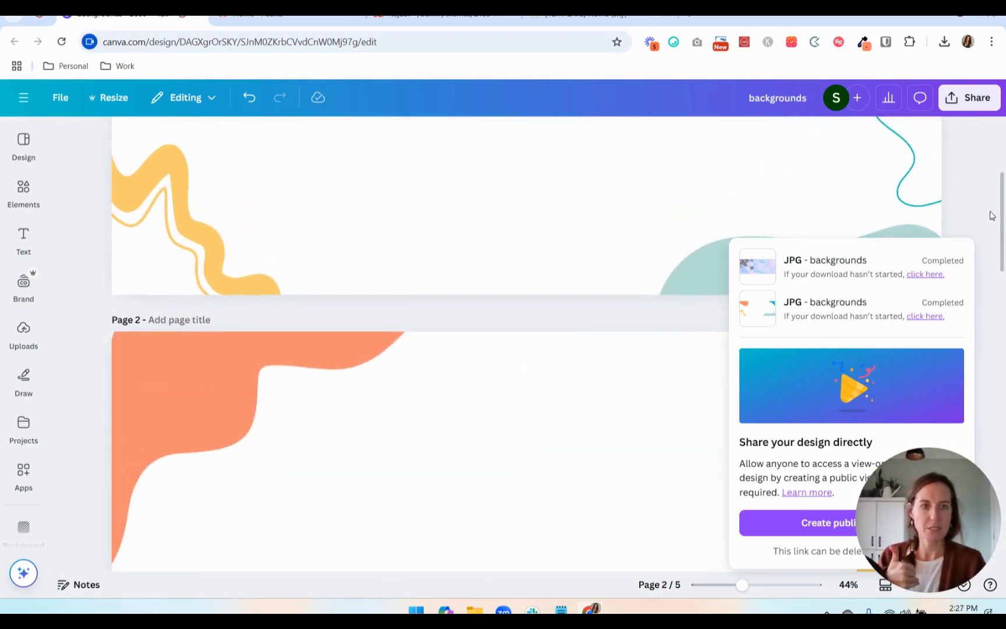
left_click(961, 192)
scroll(947, 338, "up", 5)
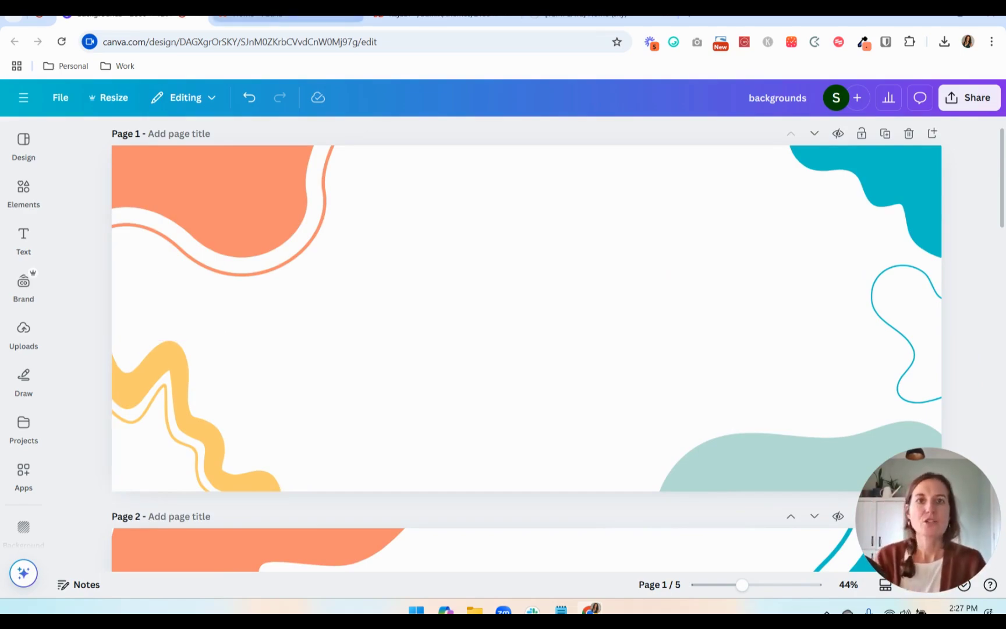
Step: Compare the sky background between the Kajabi page preview and the editor, including with the editor's settings sidebar collapsed
left_click(586, 13)
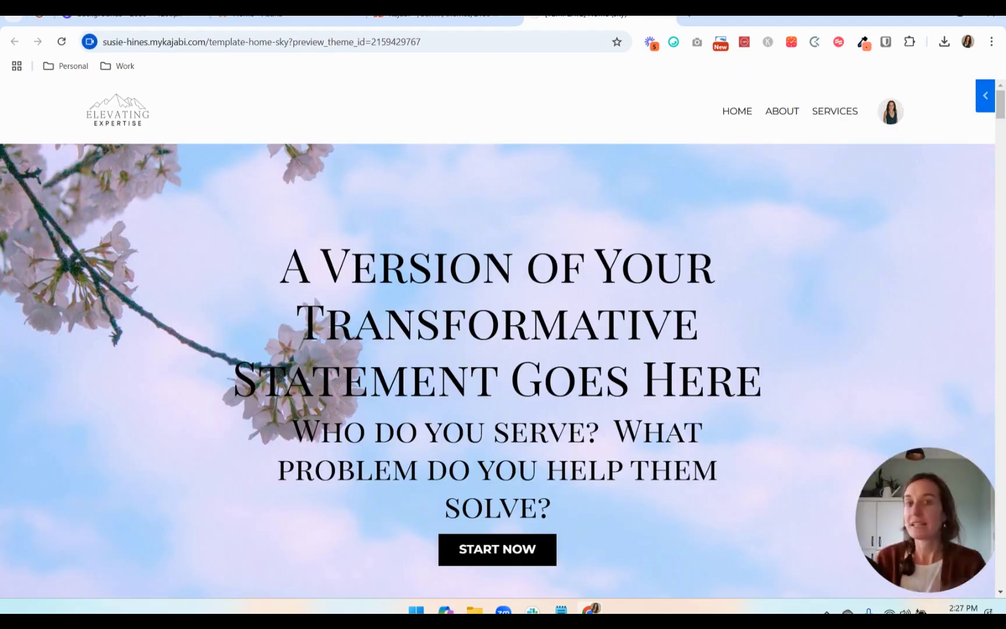
mouse_move(420, 19)
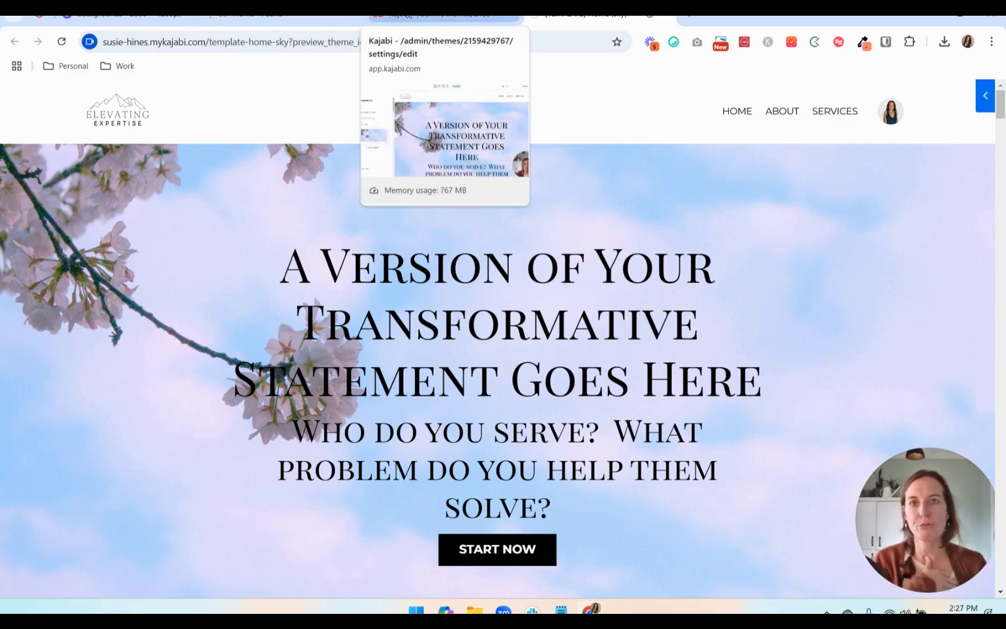
left_click(409, 15)
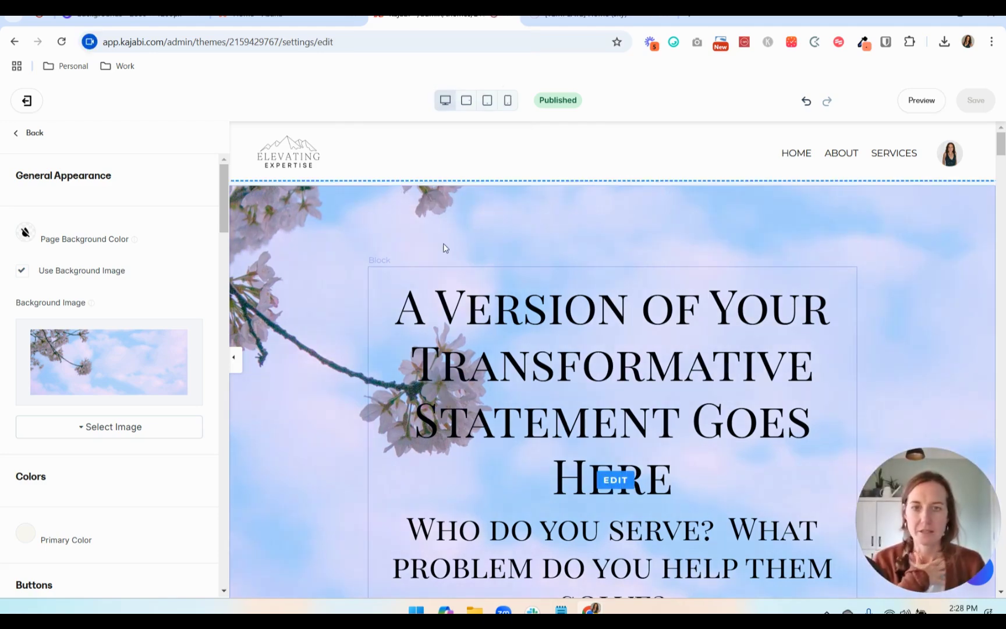
left_click(581, 17)
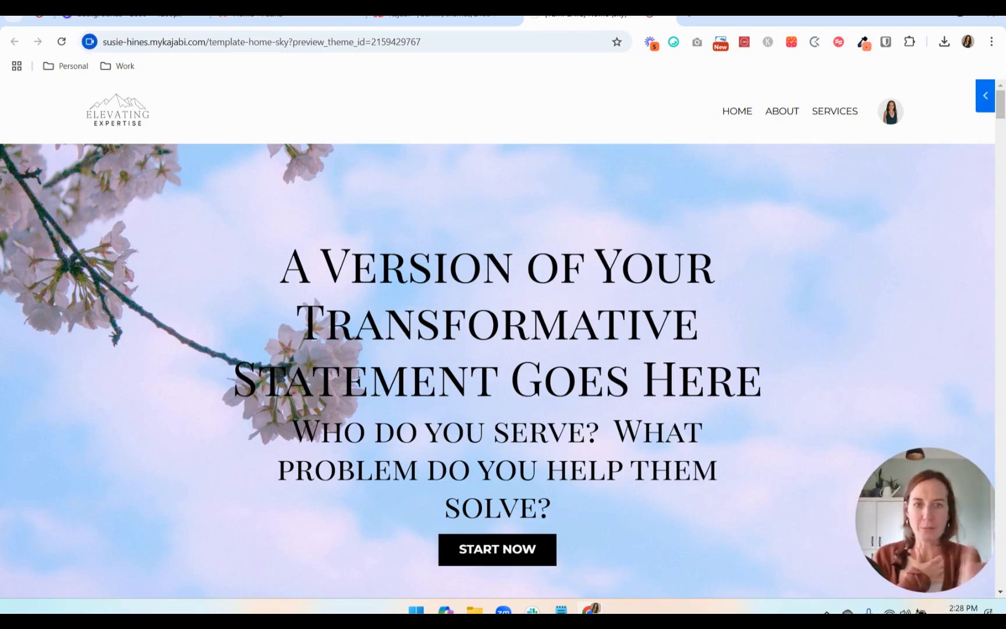
left_click(420, 16)
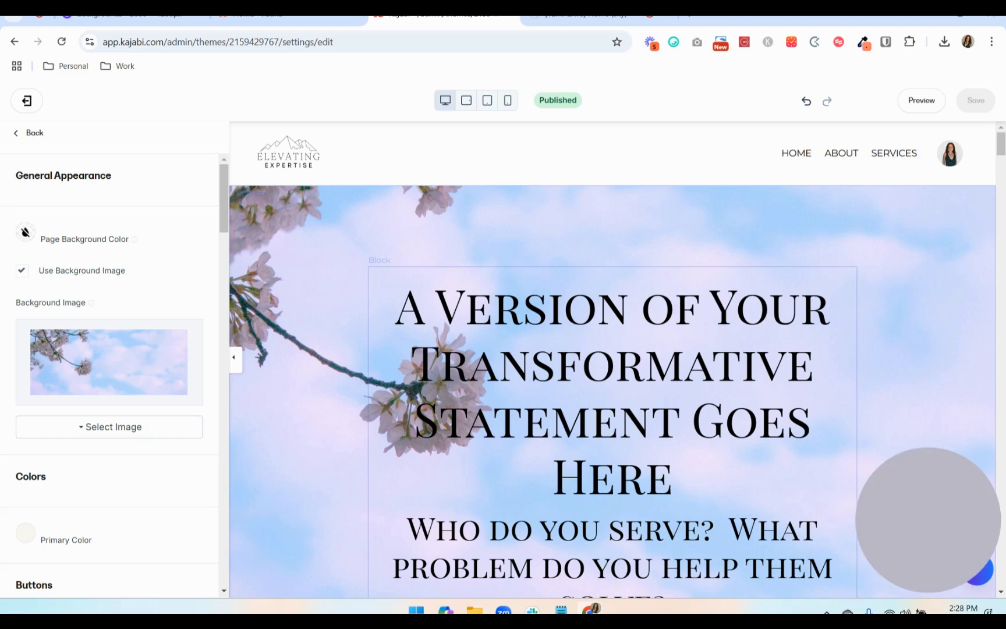
left_click(236, 357)
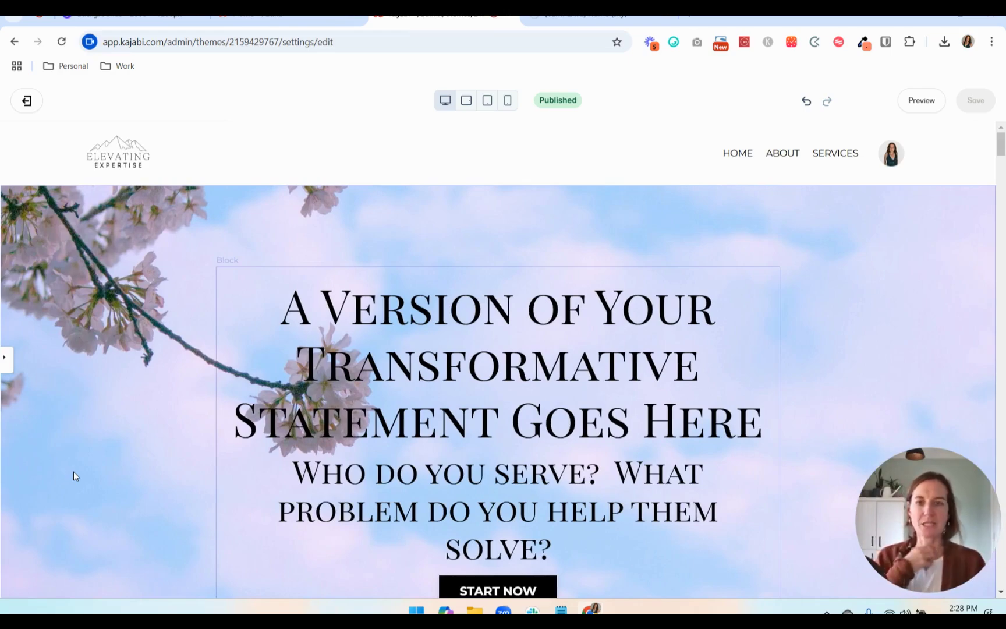
left_click(7, 361)
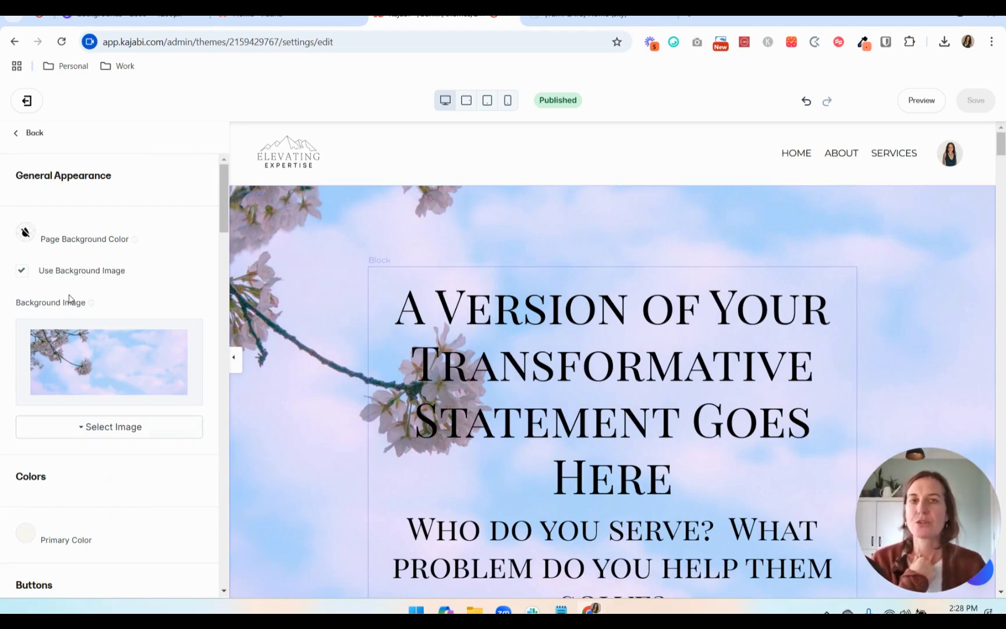
scroll(69, 299, "down", 3)
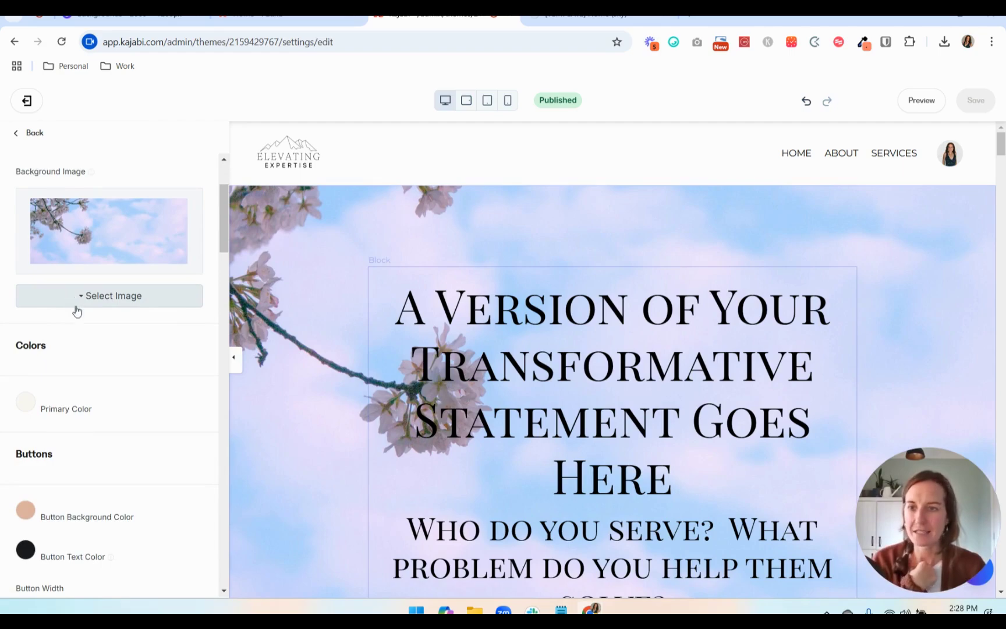
scroll(174, 327, "up", 3)
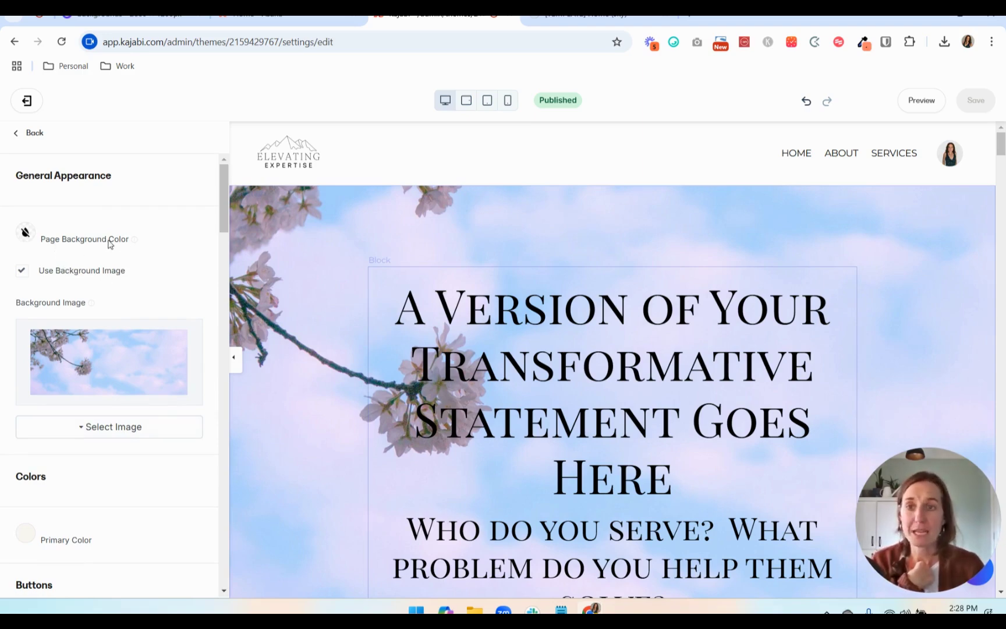
Step: Set the page background color to white (FFFFFF) with 30 opacity and save the page
left_click(25, 232)
left_click(129, 414)
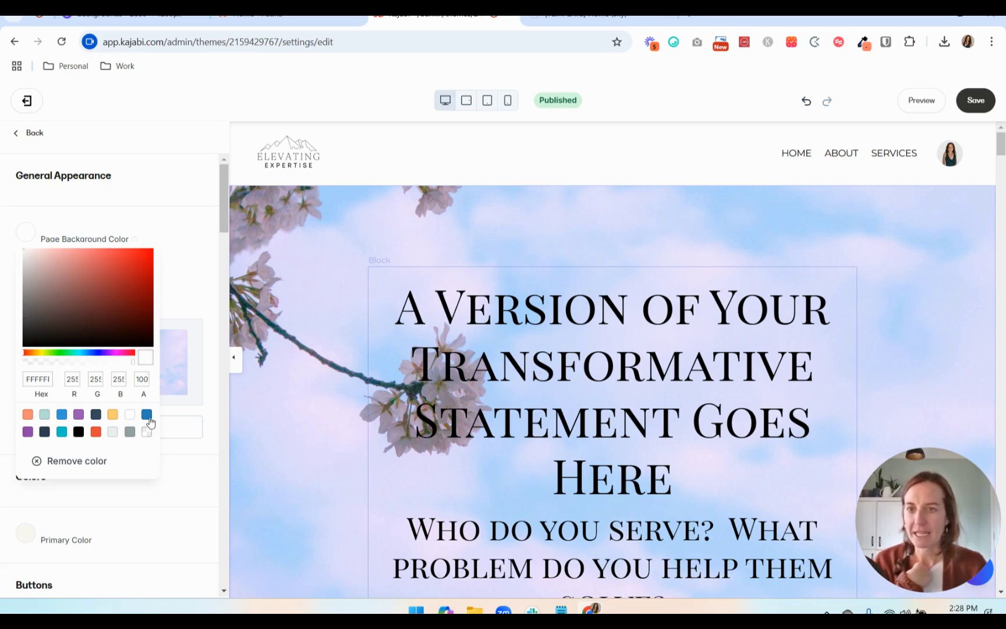
left_click_drag(137, 379, 155, 396)
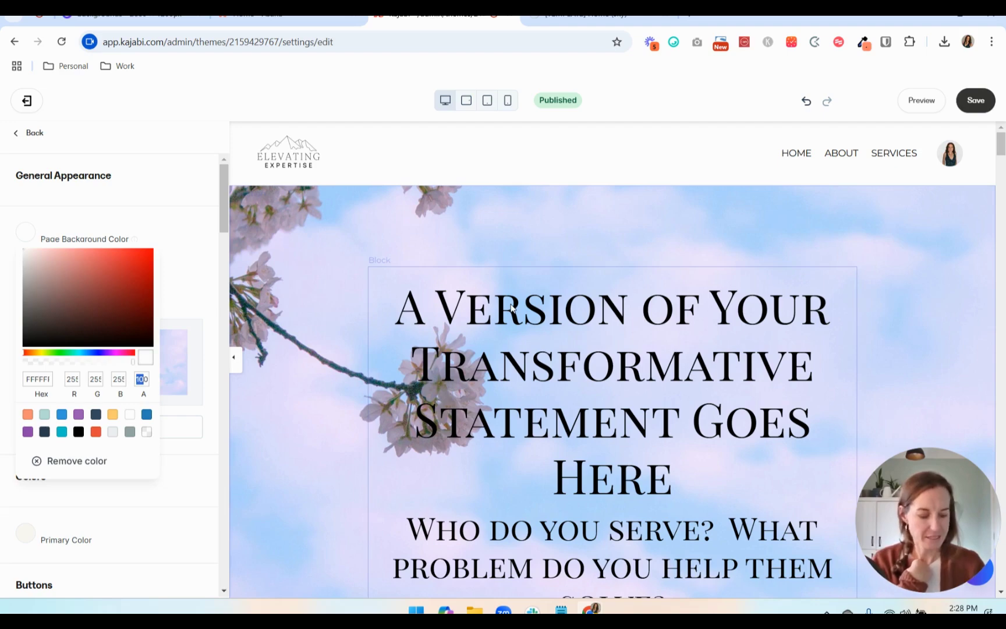
type("30")
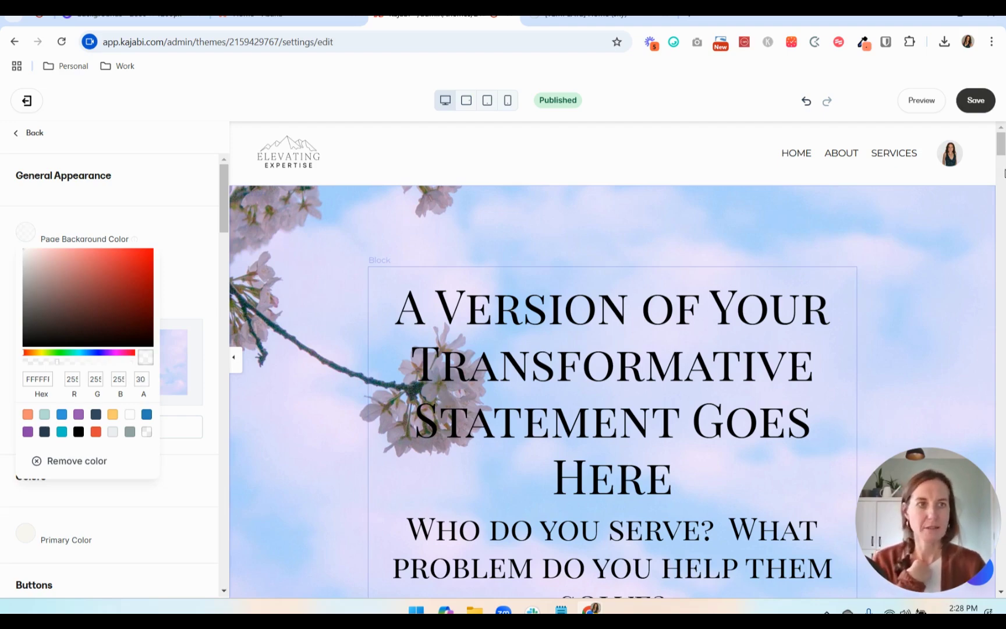
left_click(977, 103)
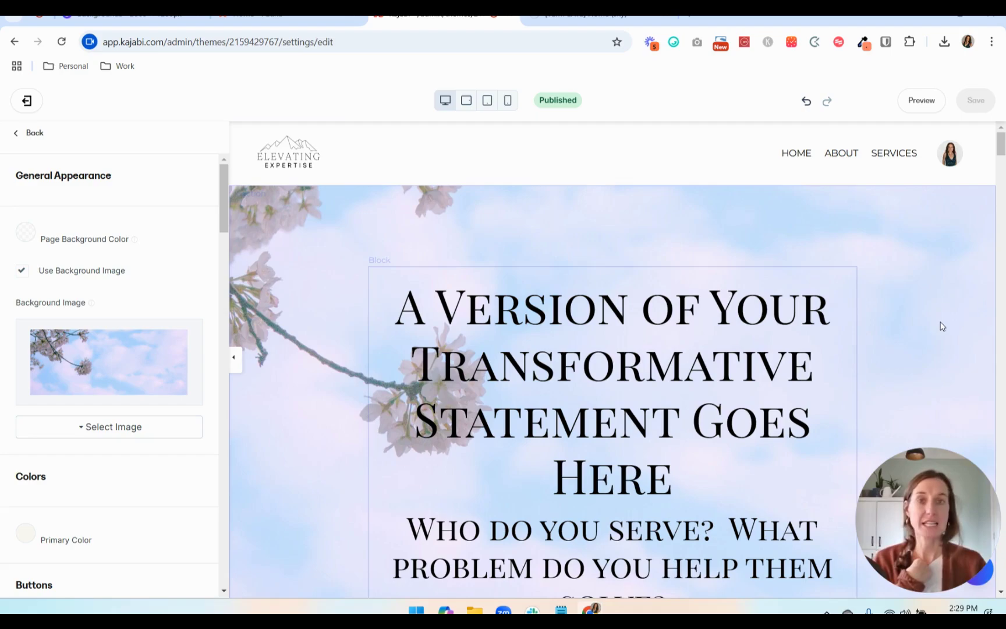
Step: Review the softened sky background behind the hero text and the sections below it in the editor
scroll(943, 326, "down", 4)
scroll(926, 328, "up", 4)
scroll(928, 330, "down", 6)
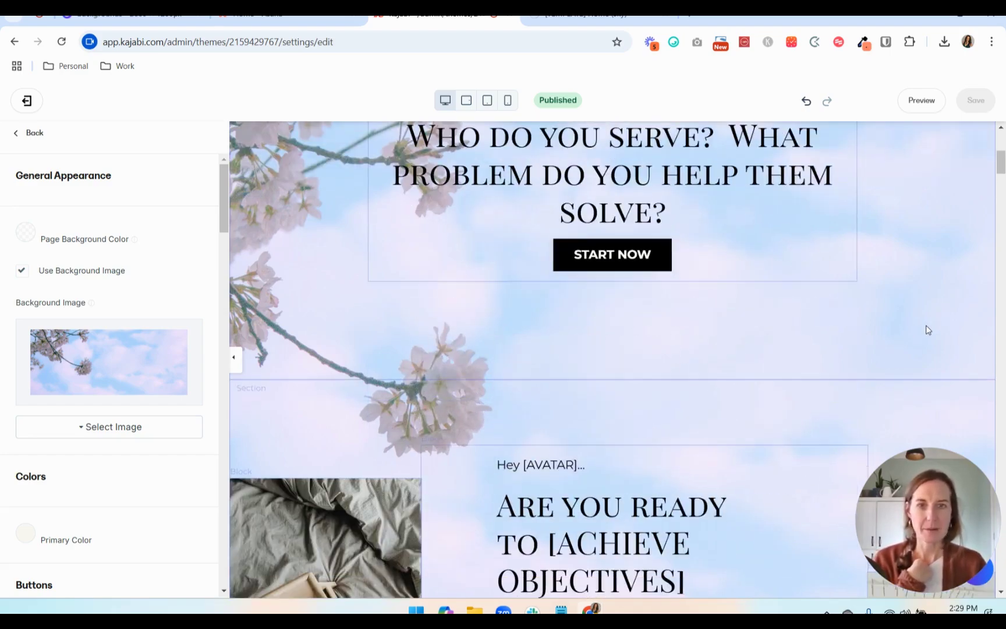
scroll(955, 278, "up", 5)
scroll(764, 298, "down", 8)
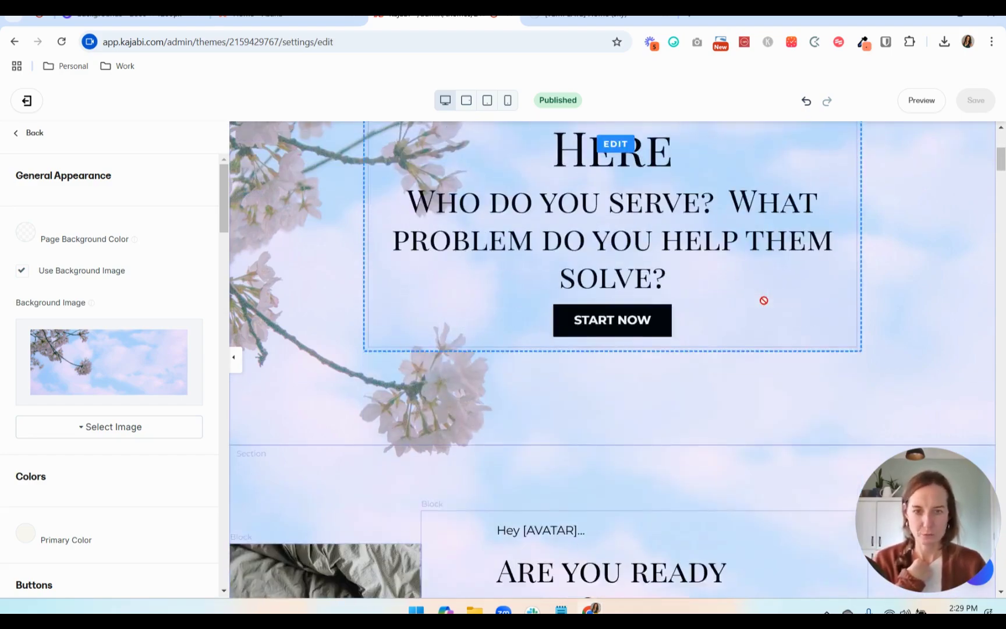
scroll(766, 305, "down", 6)
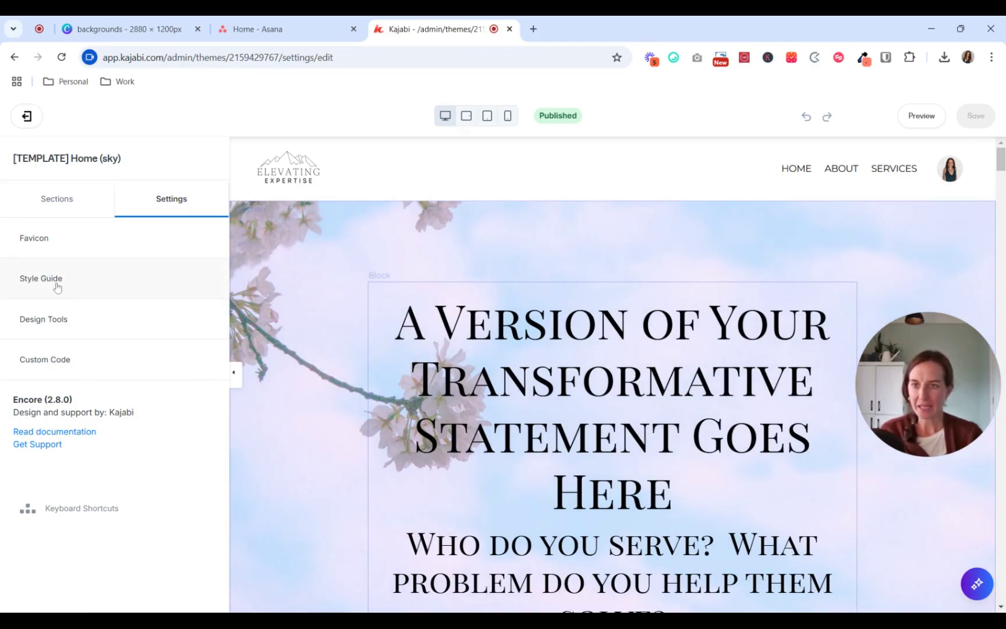
Step: Reopen the Style Guide, inspect the page background color's opacity setting, and check its effect on the hero section
left_click(56, 285)
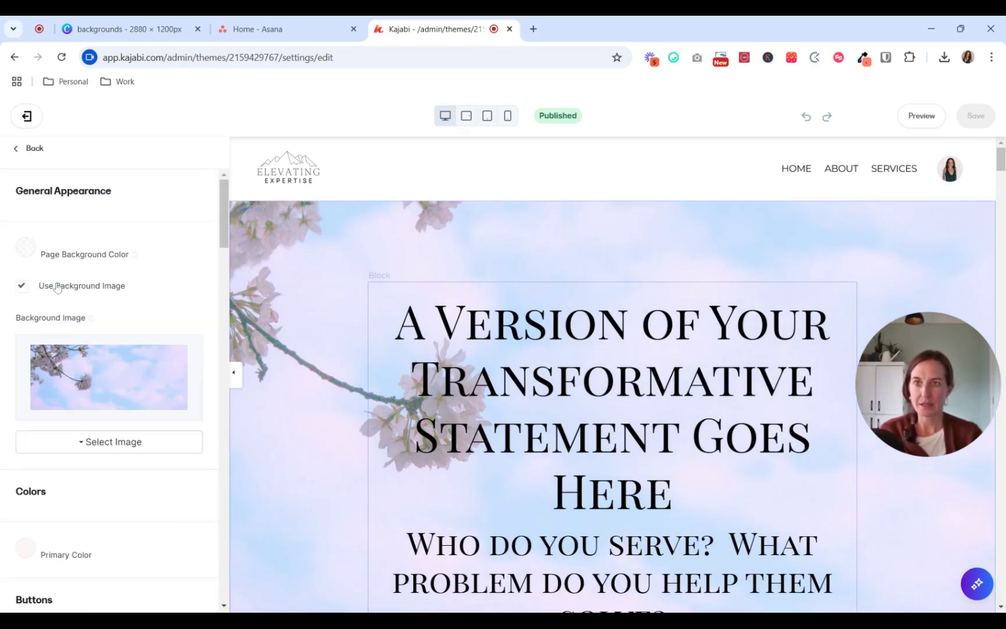
left_click(24, 250)
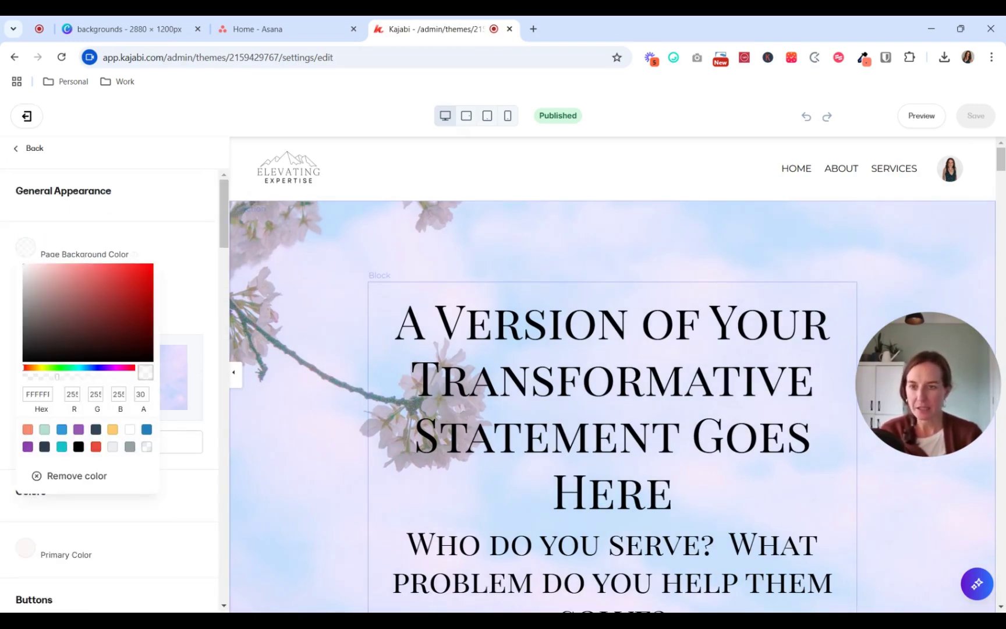
left_click_drag(141, 395, 135, 395)
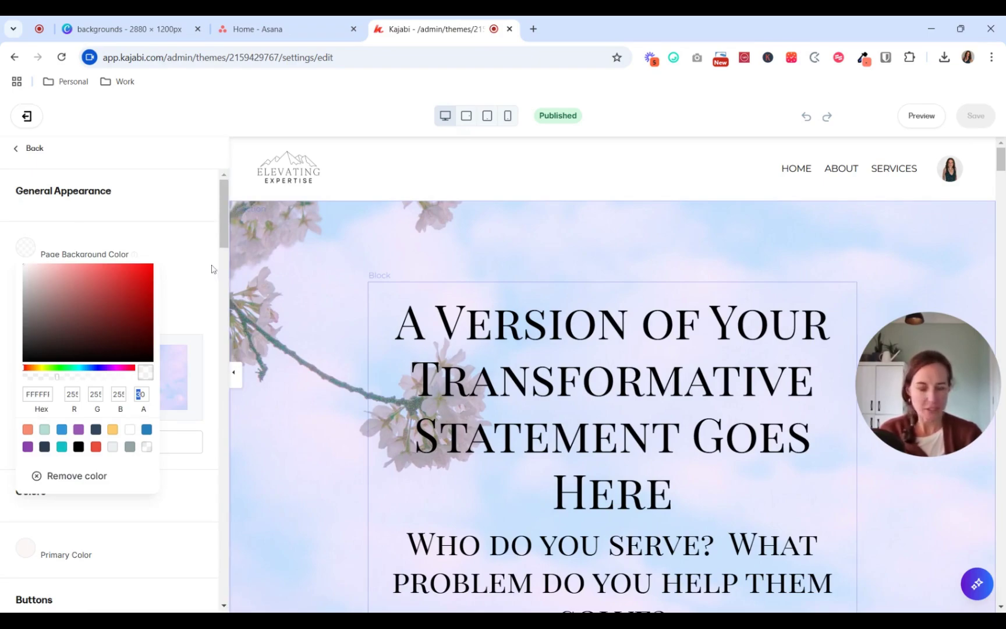
left_click(312, 348)
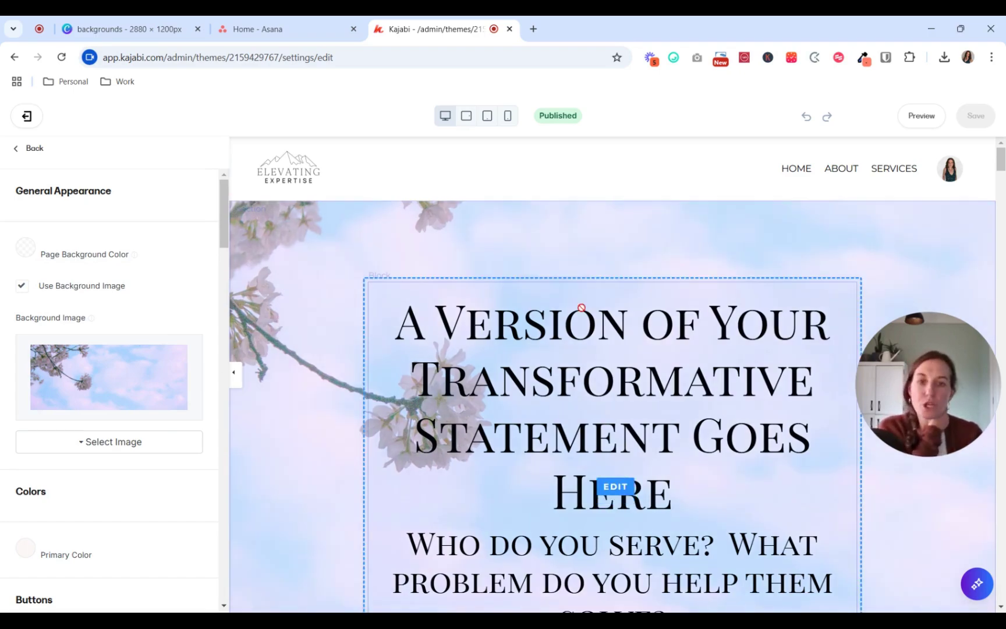
scroll(484, 490, "down", 3)
scroll(482, 491, "up", 3)
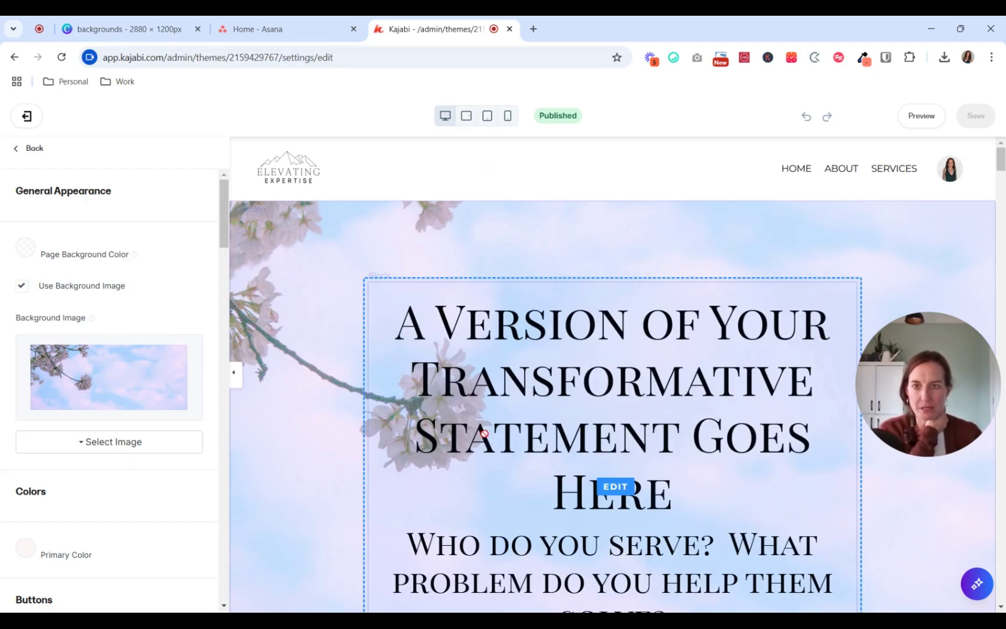
Step: Open the hero text block's background settings and set the block background color to white (FFFFFF)
left_click(508, 350)
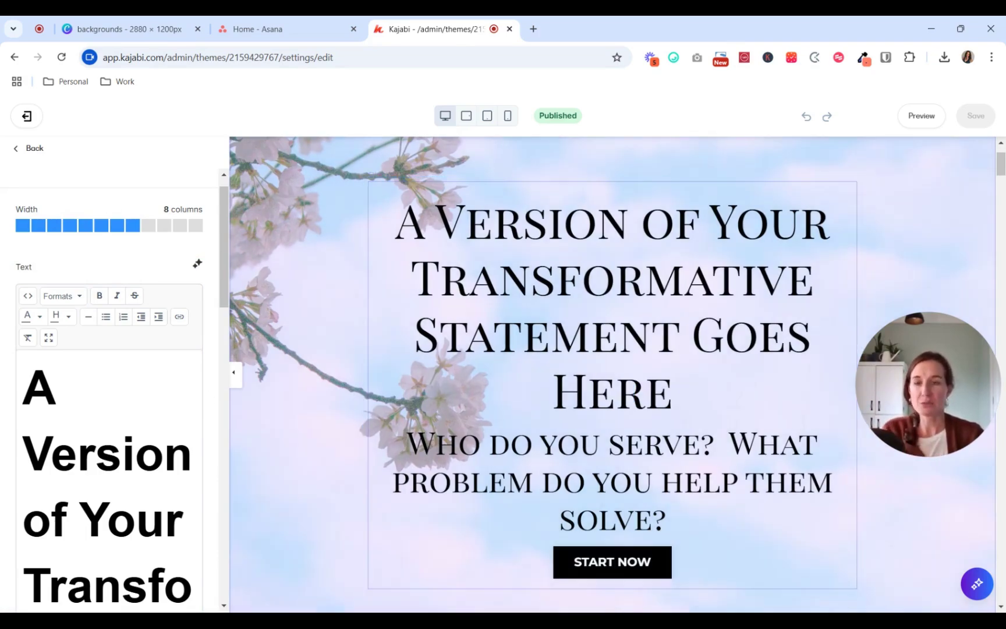
scroll(108, 385, "down", 4)
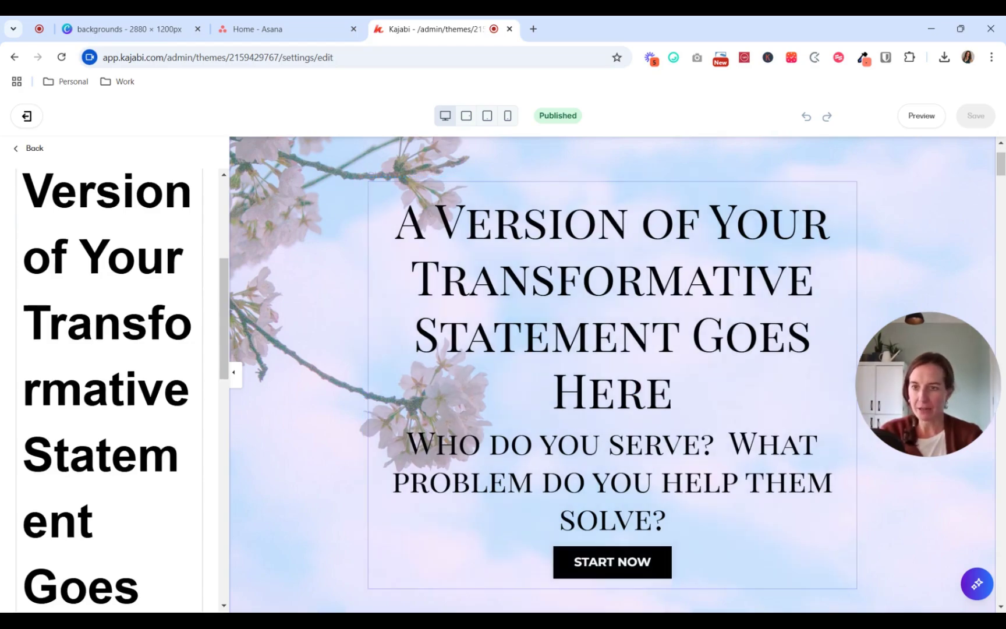
scroll(124, 526, "down", 10)
scroll(124, 513, "down", 3)
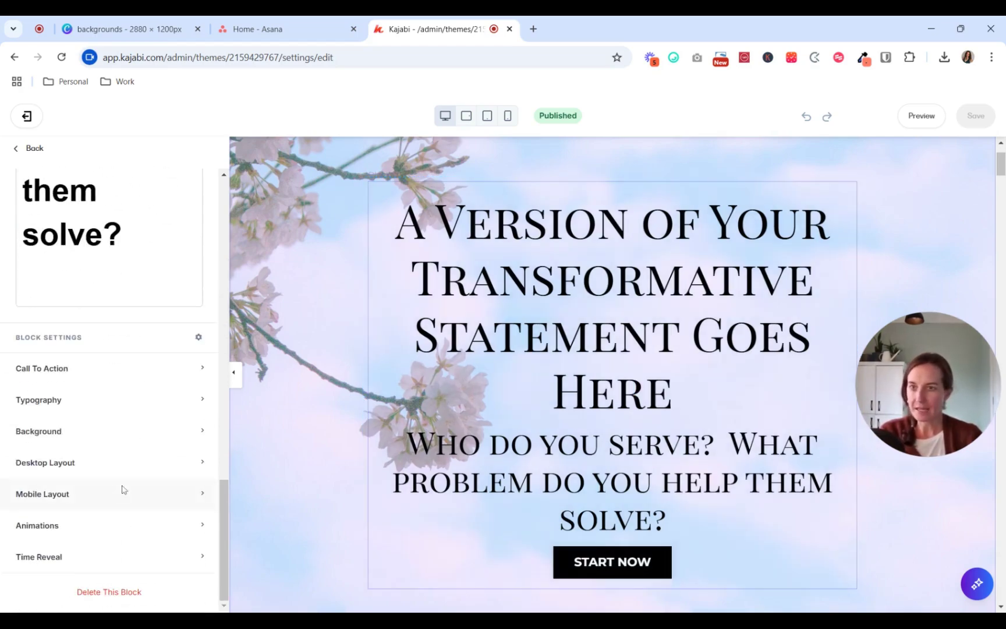
left_click(121, 442)
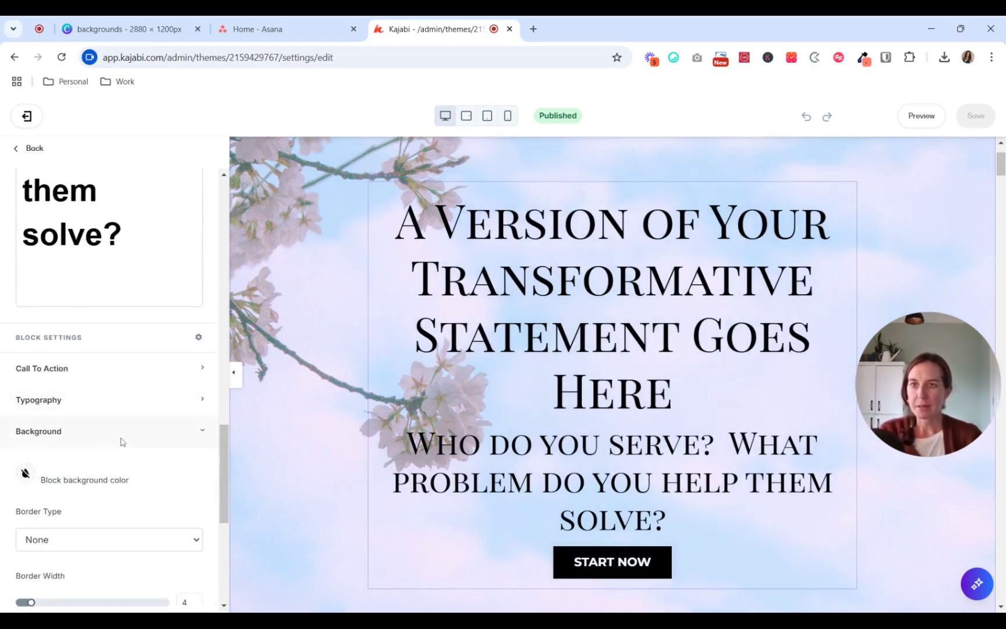
scroll(122, 442, "down", 2)
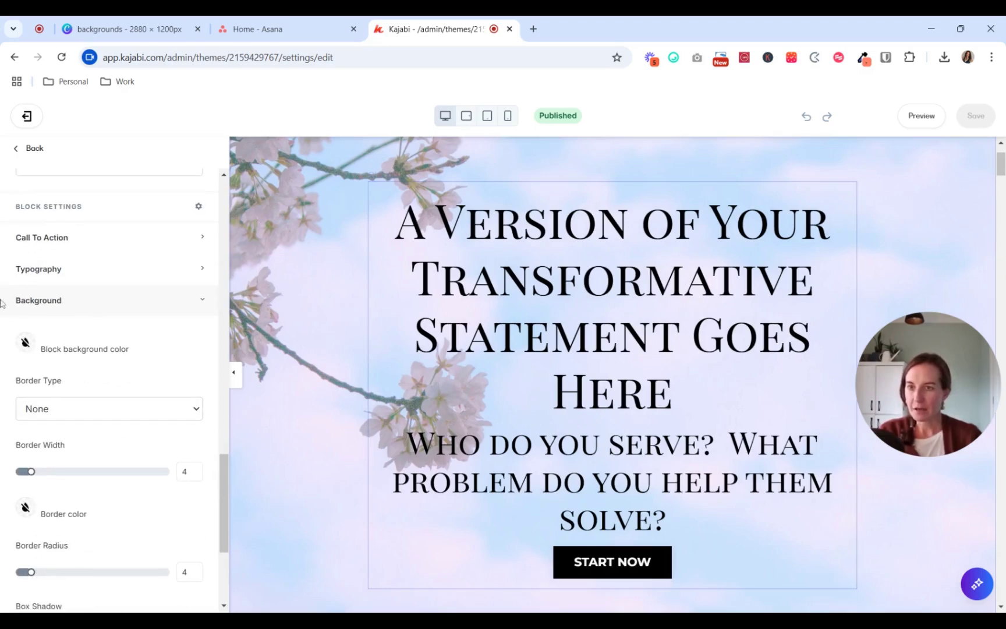
left_click(26, 344)
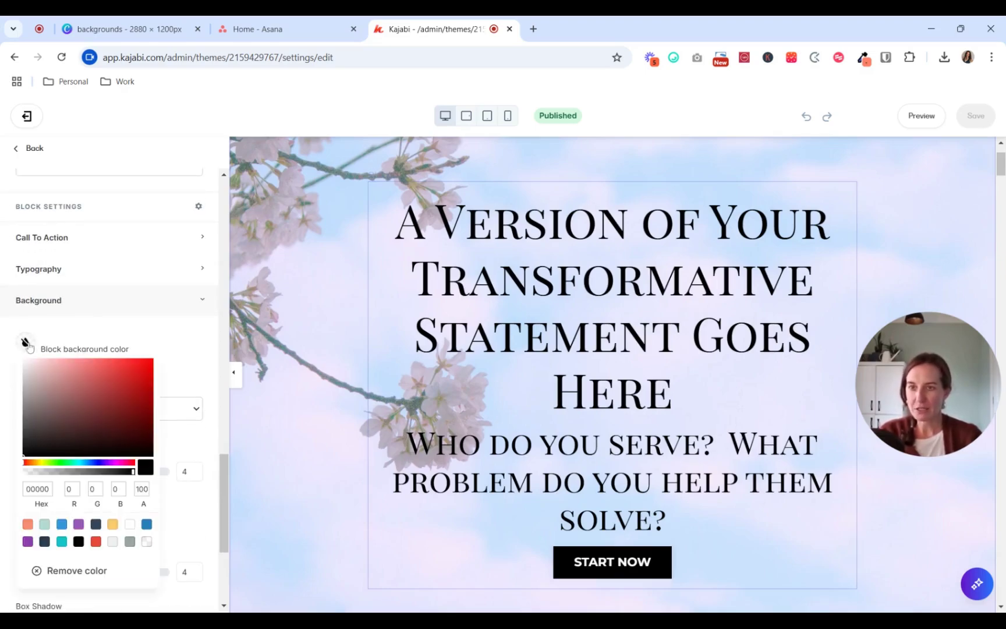
left_click(130, 525)
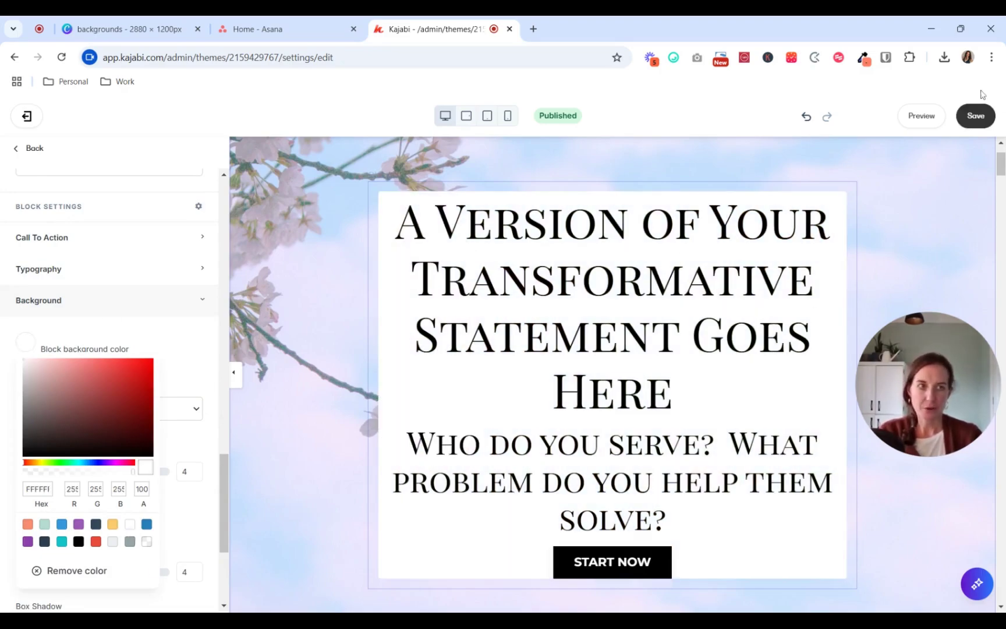
left_click(977, 117)
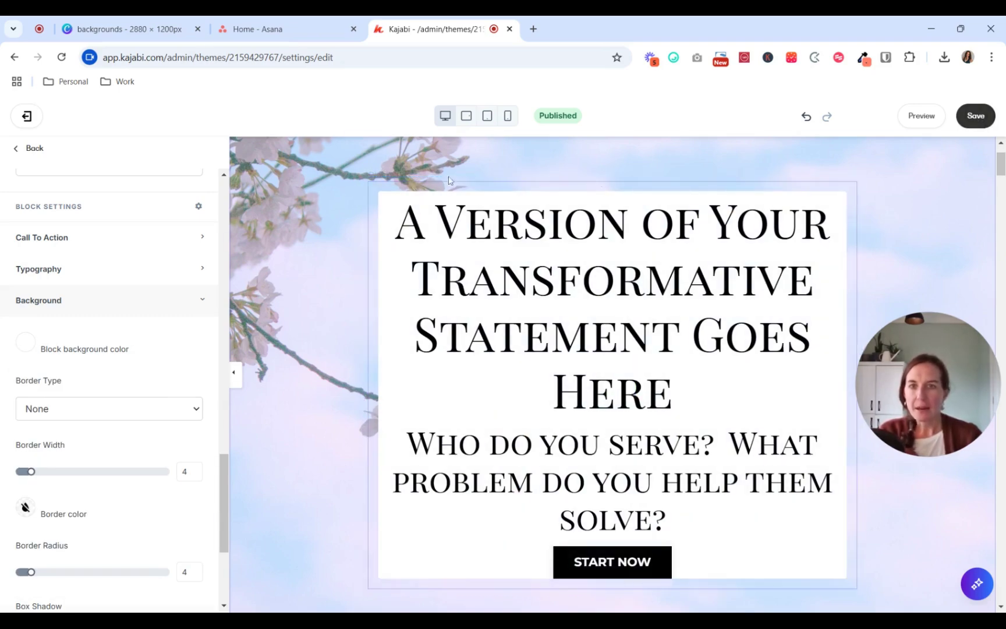
Step: In the hero text block's desktop layout settings, set the inside spacing to 30 on all four sides
scroll(576, 585, "down", 1)
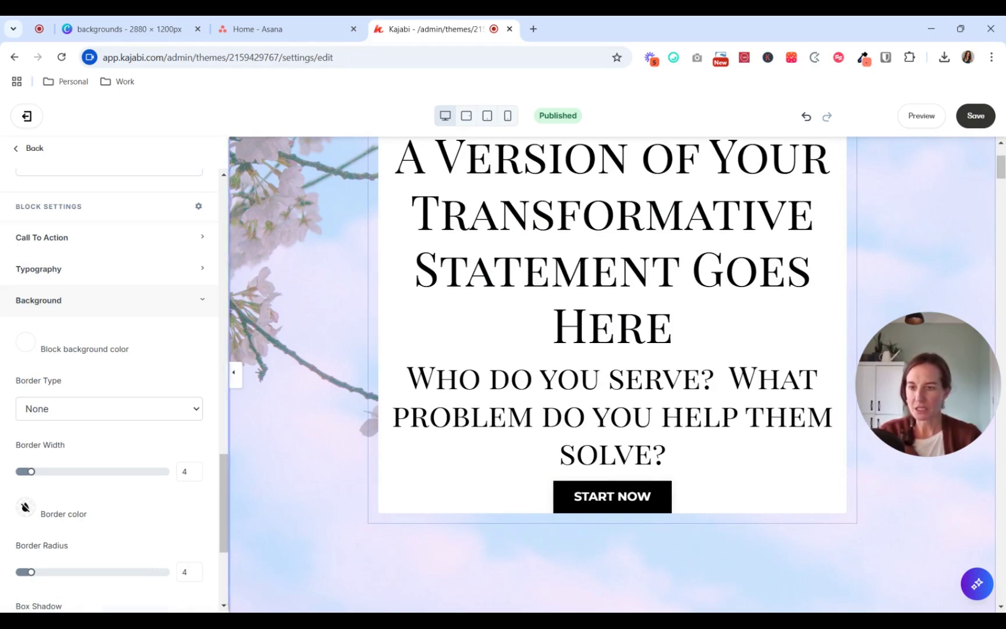
scroll(75, 455, "down", 1)
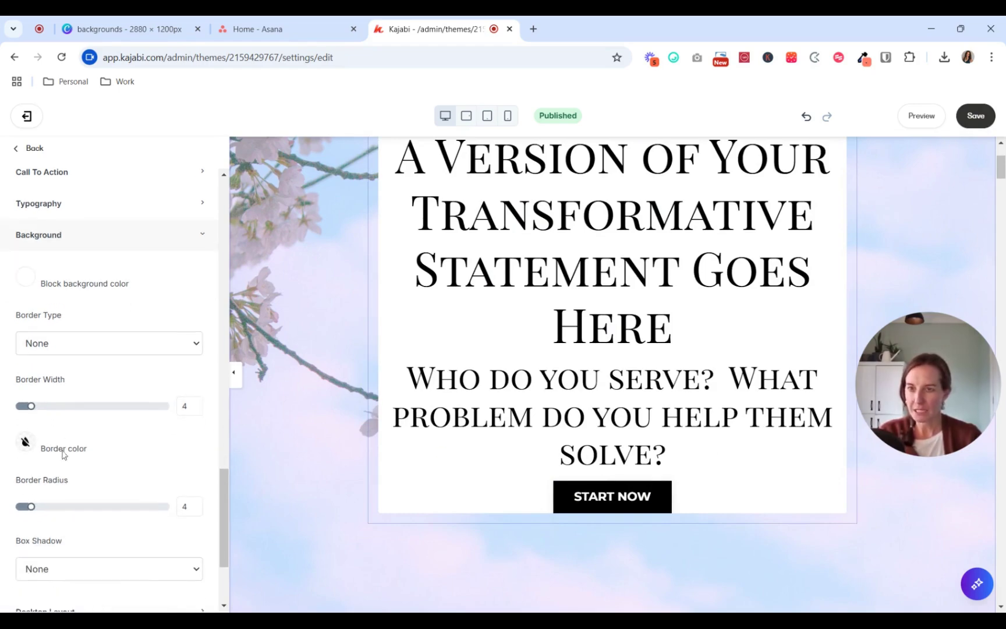
scroll(163, 459, "down", 2)
left_click(153, 458)
scroll(151, 457, "down", 5)
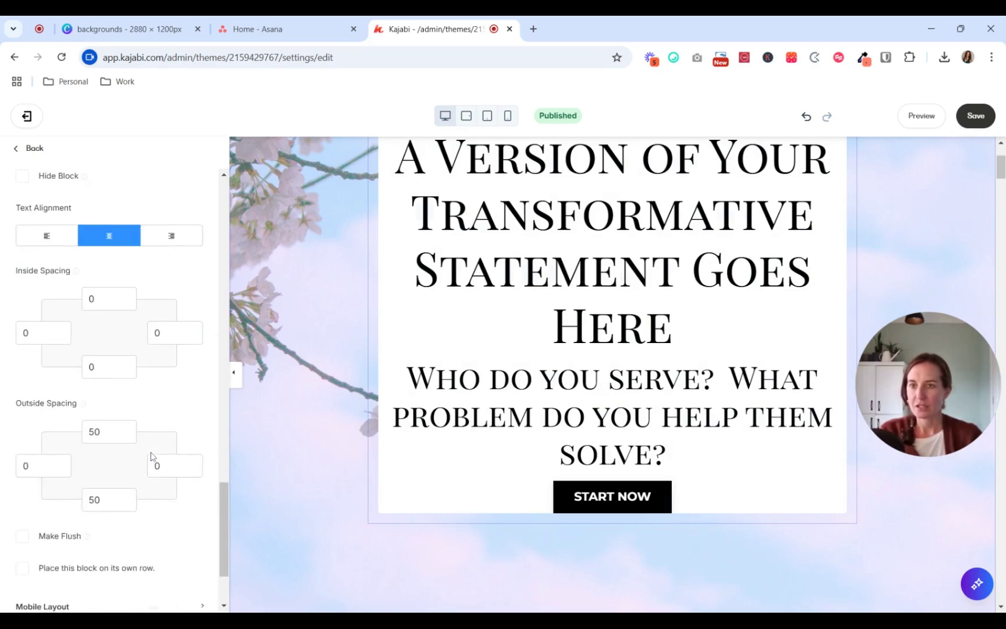
double_click(99, 298)
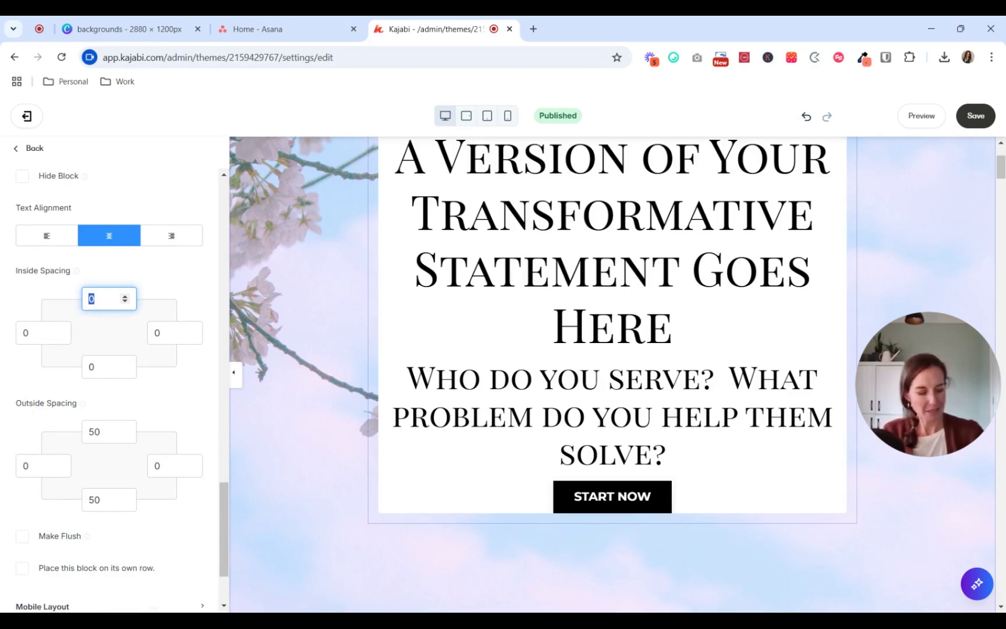
type("30")
key("Tab")
type("30")
key("Tab")
type("30")
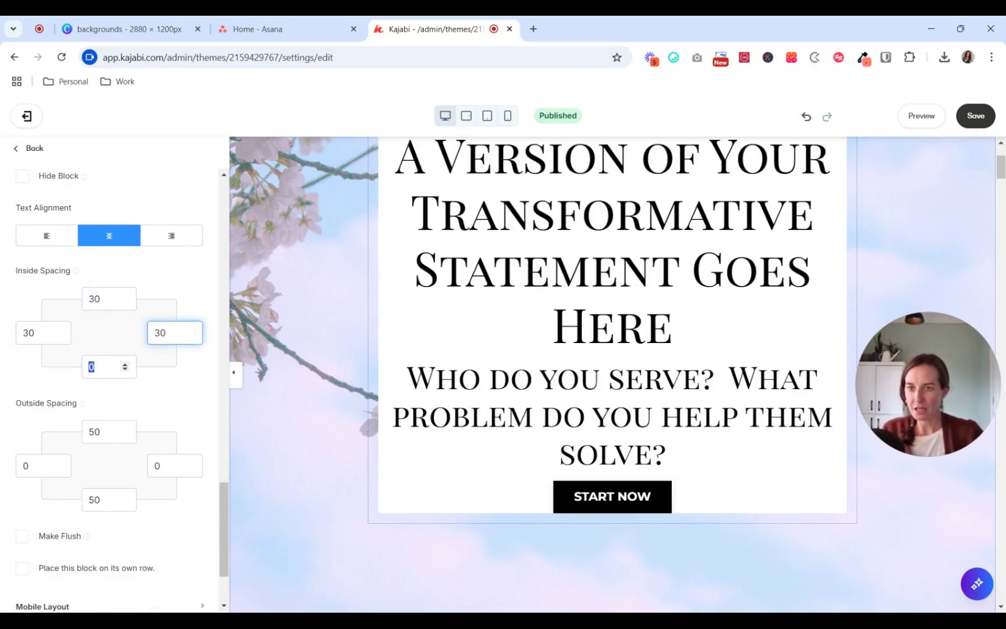
key("Tab")
type("30")
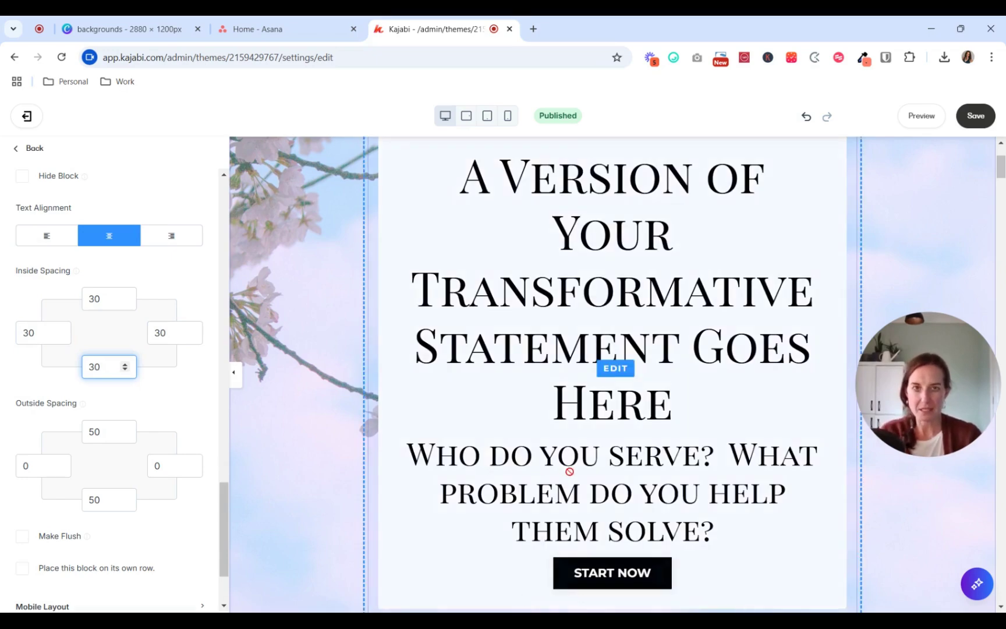
Step: Check the padded hero block in the editor, save the page, and open its preview
scroll(570, 484, "up", 3)
scroll(576, 279, "down", 5)
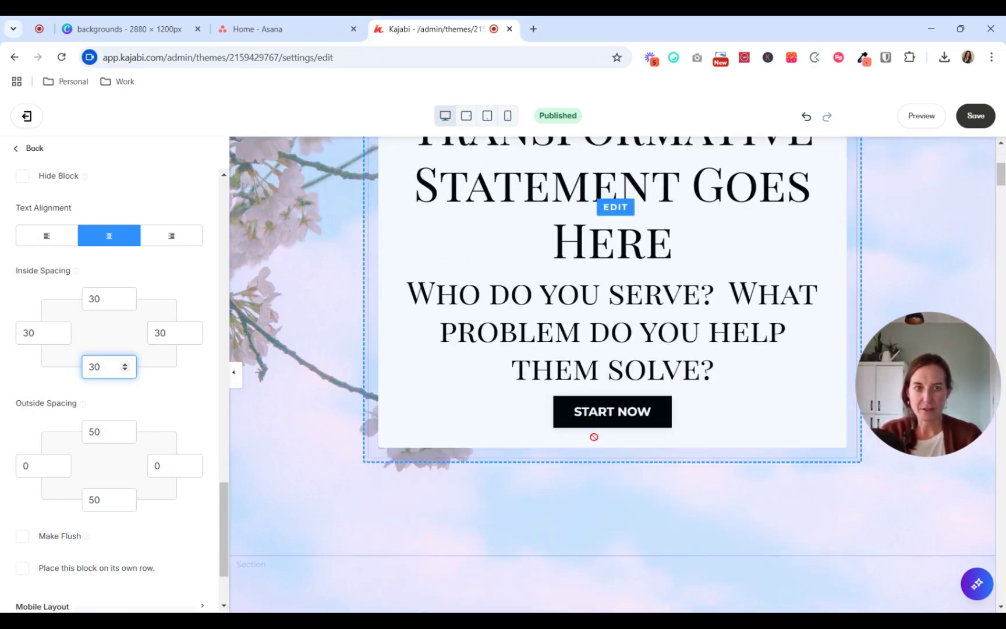
left_click(977, 119)
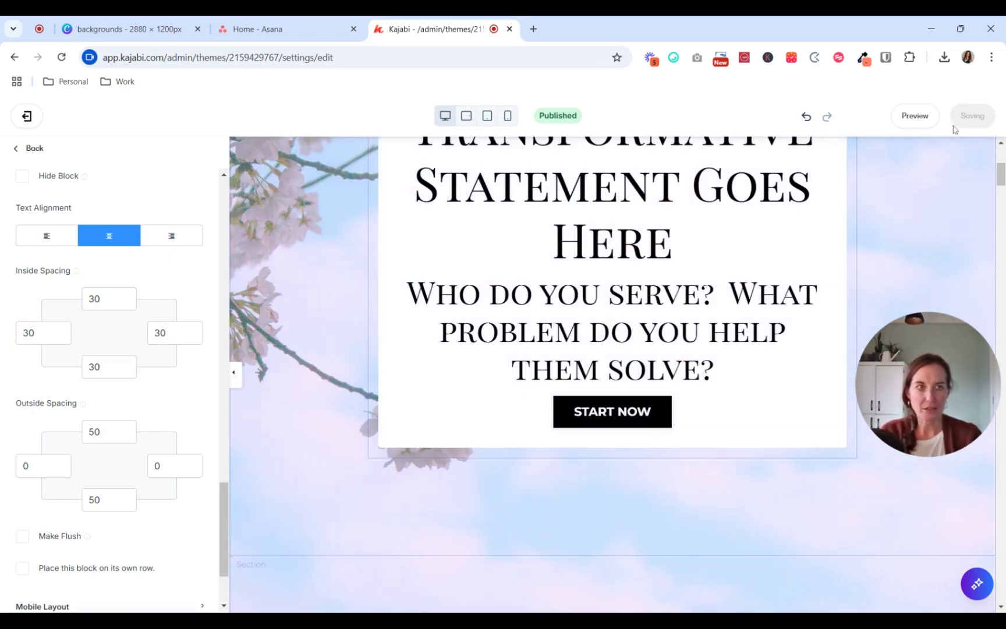
left_click(923, 116)
left_click(412, 26)
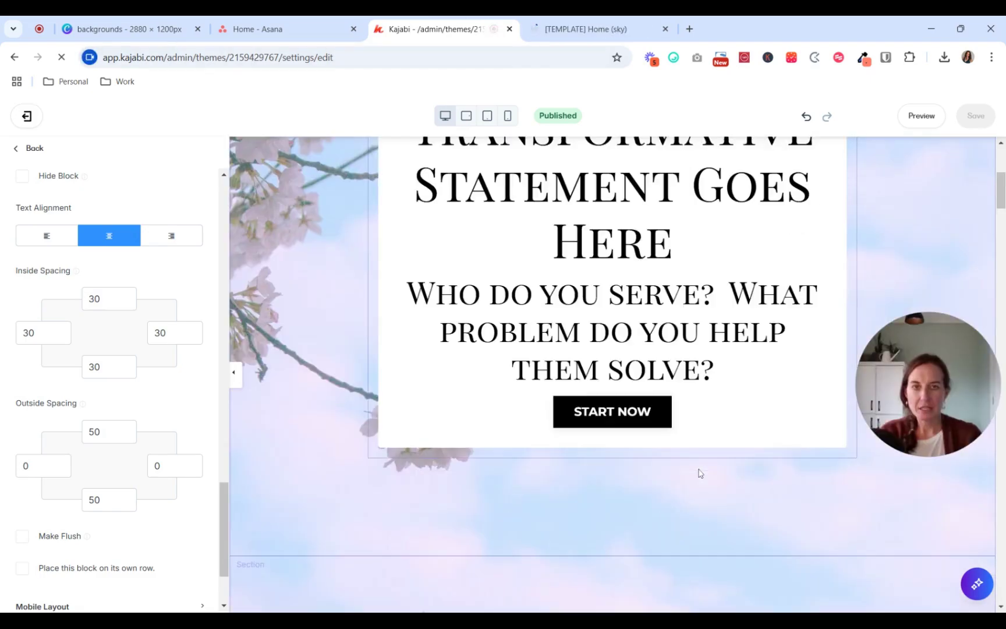
scroll(676, 462, "up", 4)
scroll(675, 462, "up", 3)
left_click(585, 28)
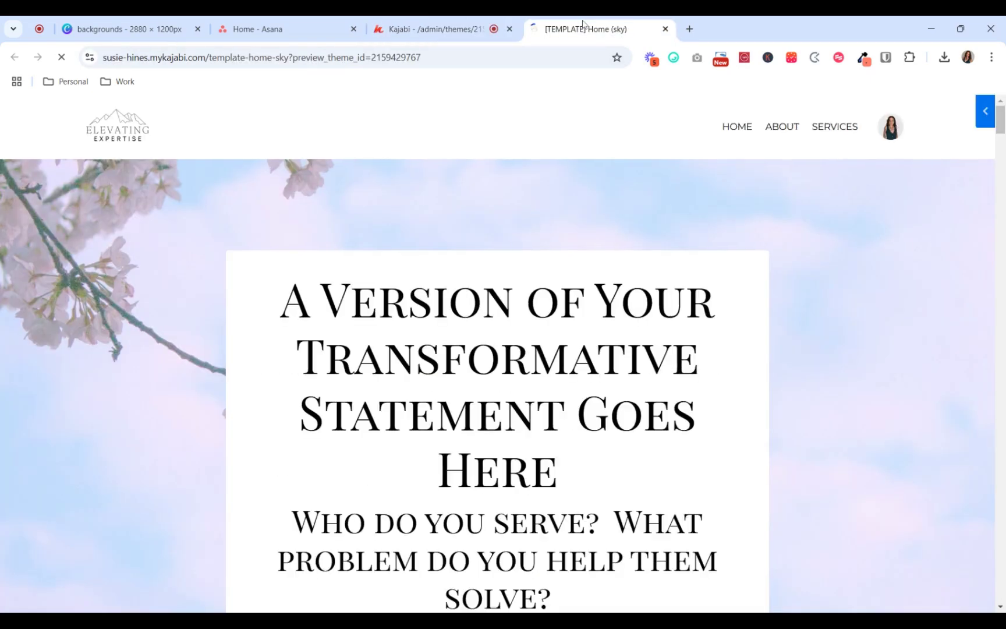
Step: Examine the white hero block over the sky background in the page preview, and return to the page editor
scroll(697, 409, "down", 5)
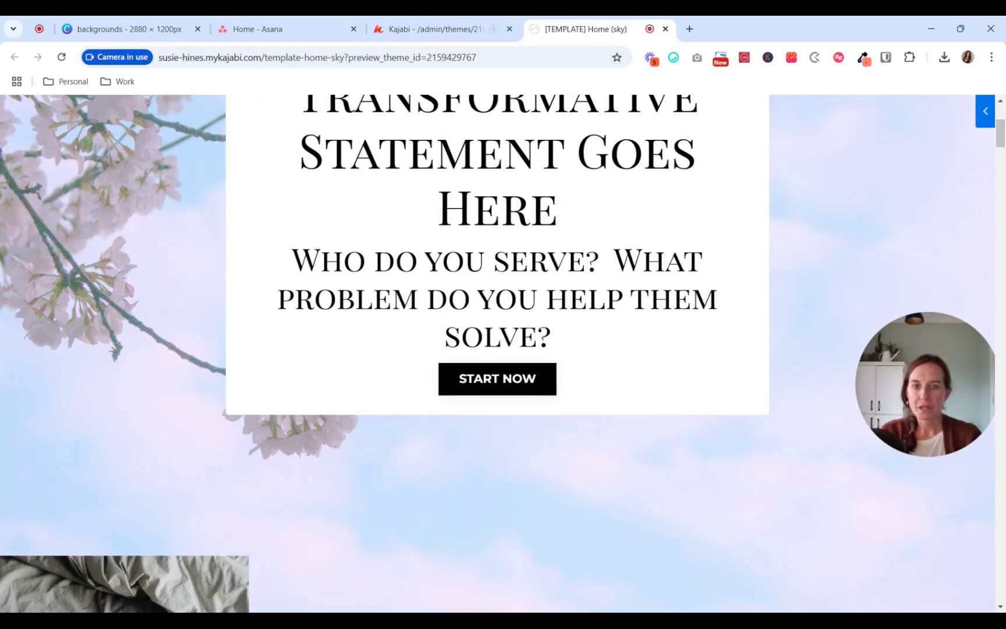
scroll(697, 409, "up", 5)
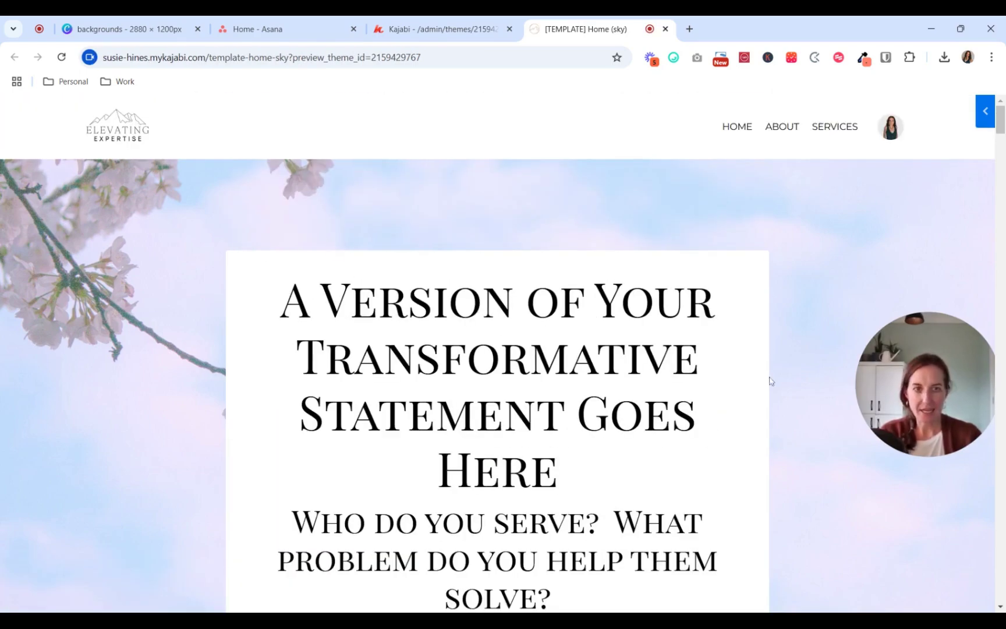
scroll(766, 543, "down", 4)
scroll(768, 548, "up", 4)
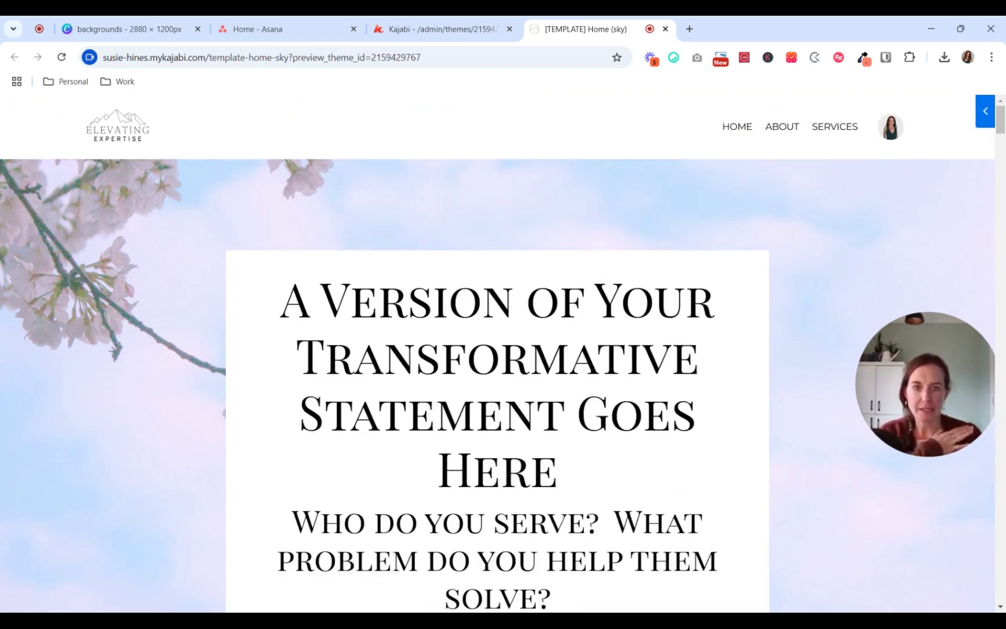
scroll(735, 347, "down", 2)
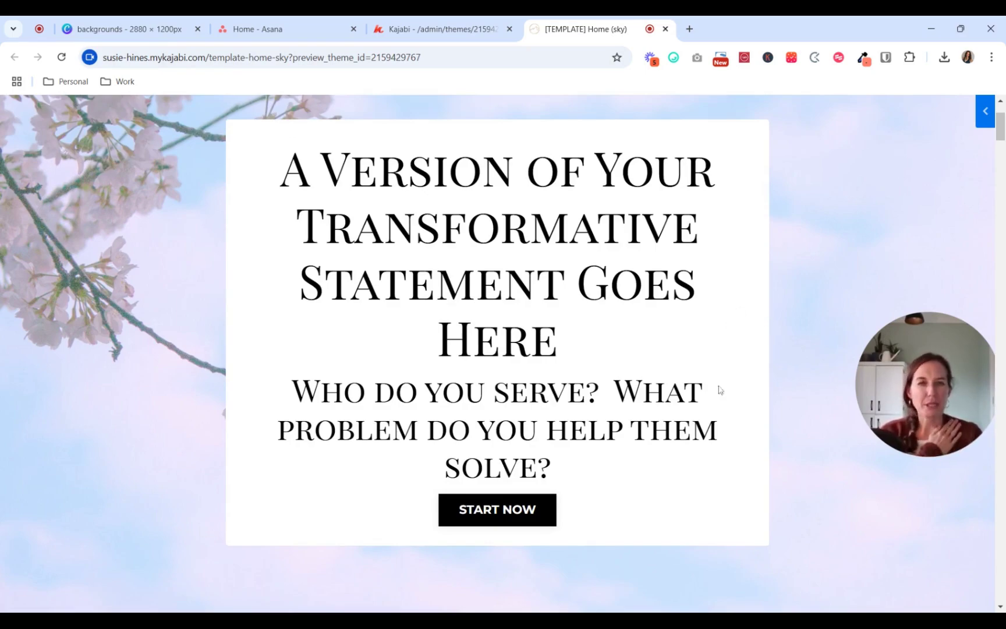
left_click(434, 30)
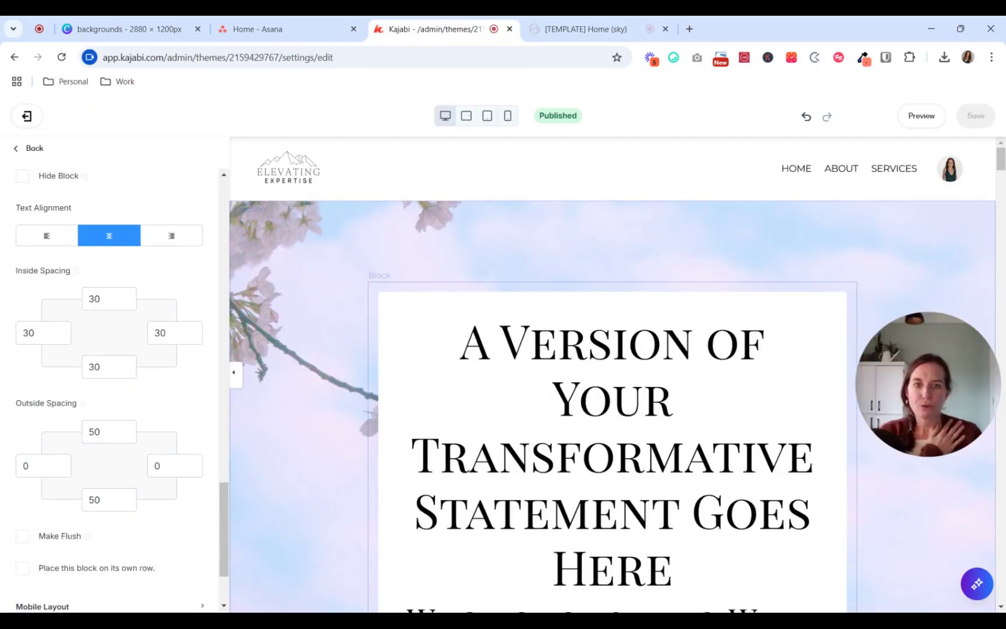
Step: Open the hero text block's background settings and give the block a solid border with a width of 1
left_click(378, 322)
scroll(194, 224, "down", 17)
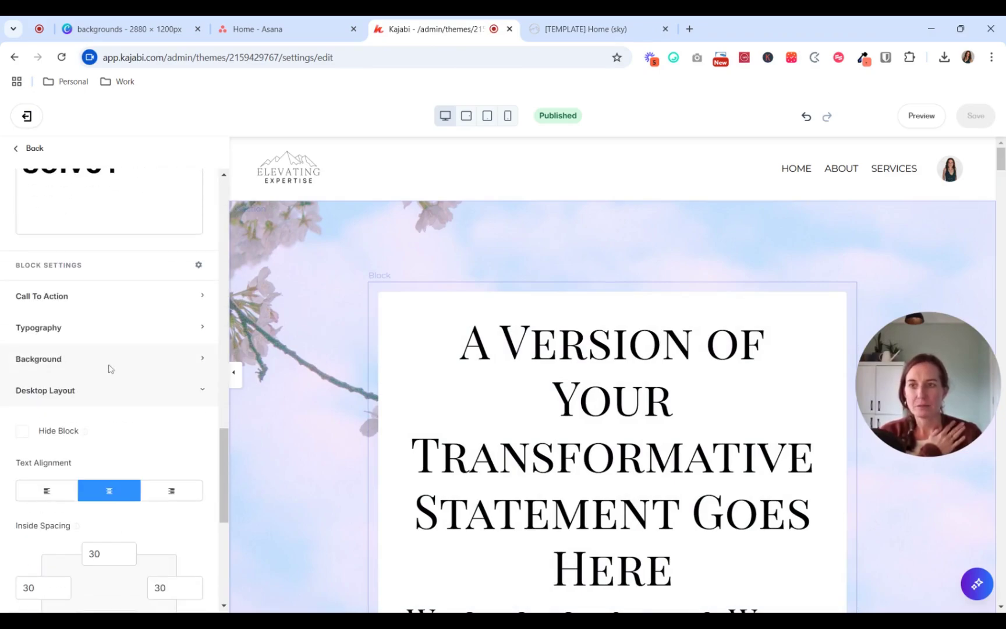
left_click(110, 367)
scroll(107, 357, "down", 3)
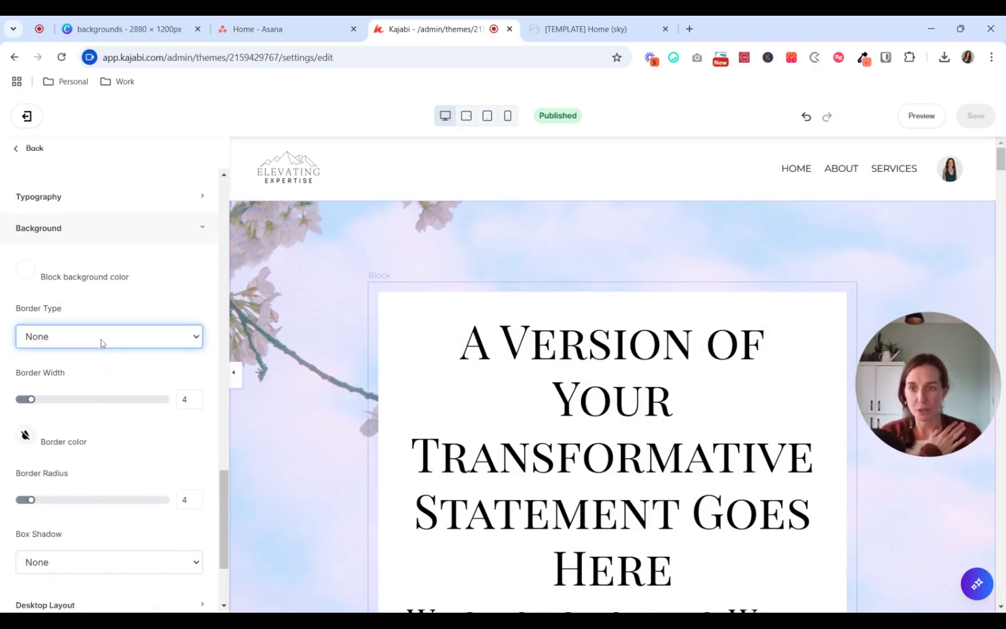
left_click(77, 376)
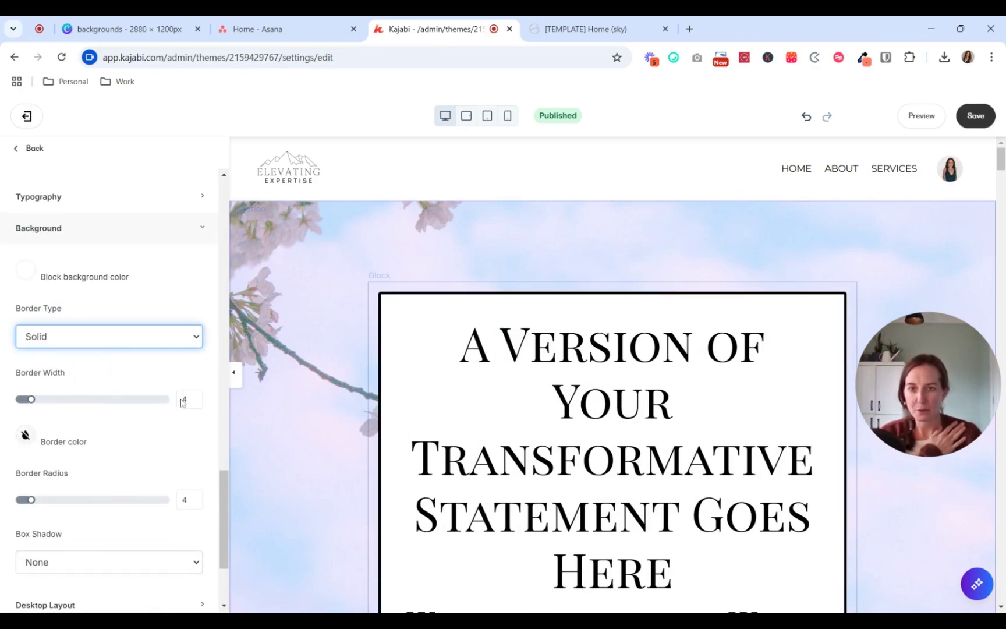
left_click_drag(189, 400, 170, 401)
type("1")
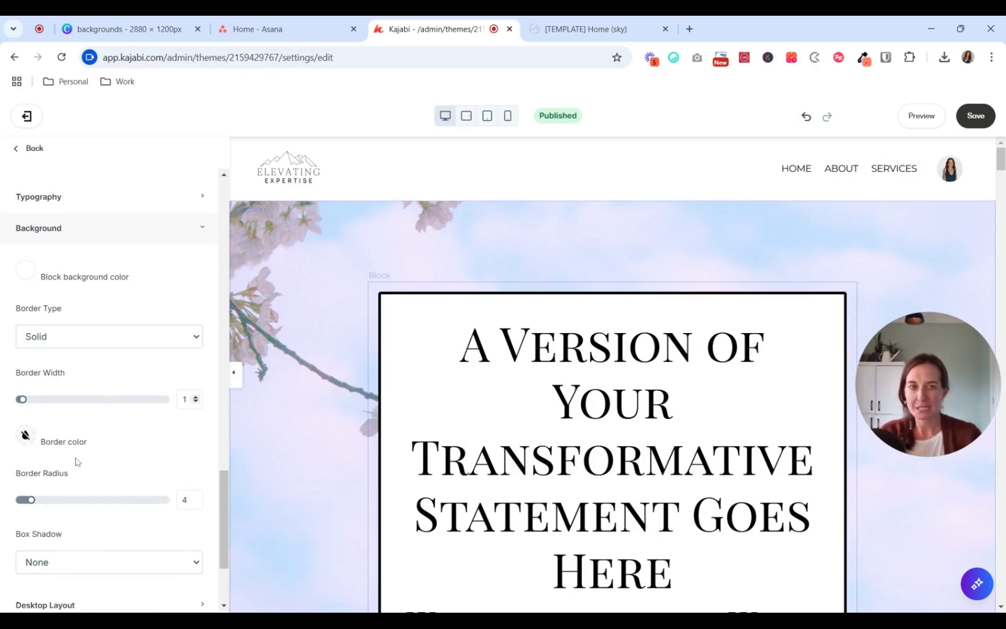
Step: Set the hero block's border color to the dark navy swatch (RGB 44, 62, 80) and save the page
scroll(77, 462, "down", 3)
left_click(25, 303)
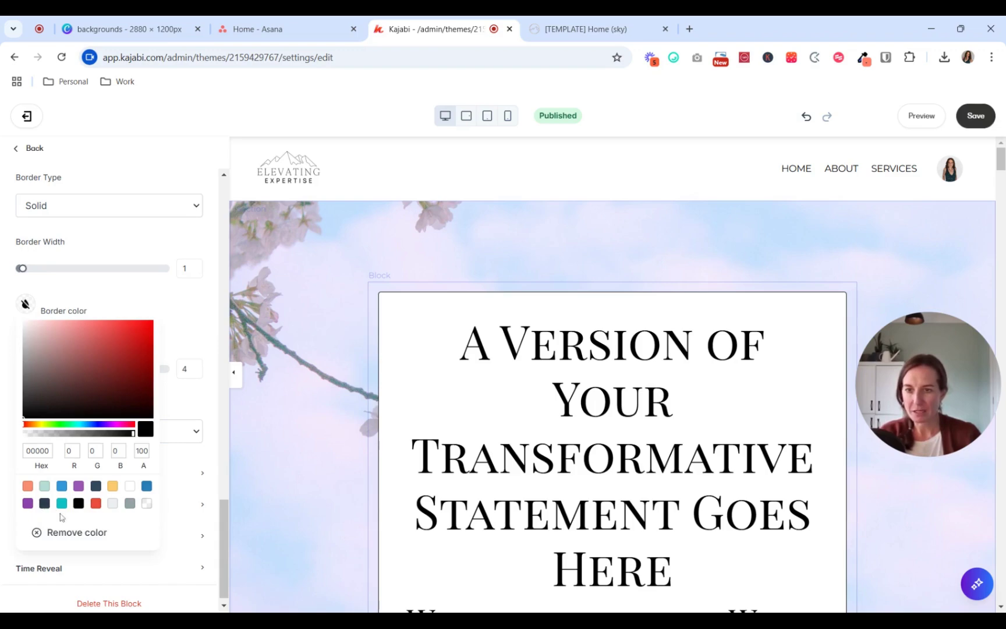
left_click(43, 505)
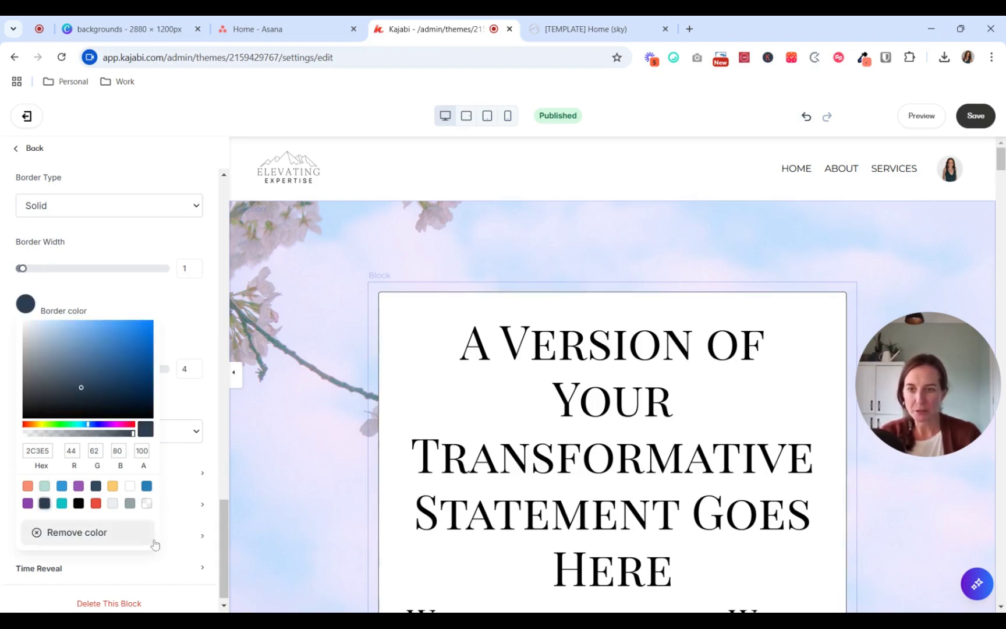
left_click(333, 273)
left_click(990, 116)
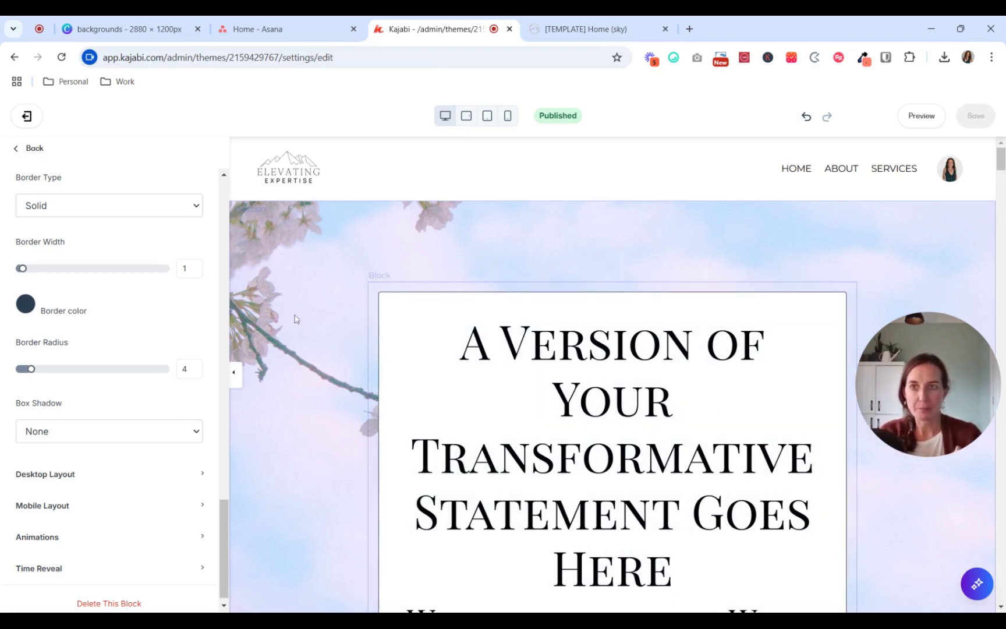
Step: In the page's Style Guide settings, remove the page background color overlay and save the page
left_click(29, 149)
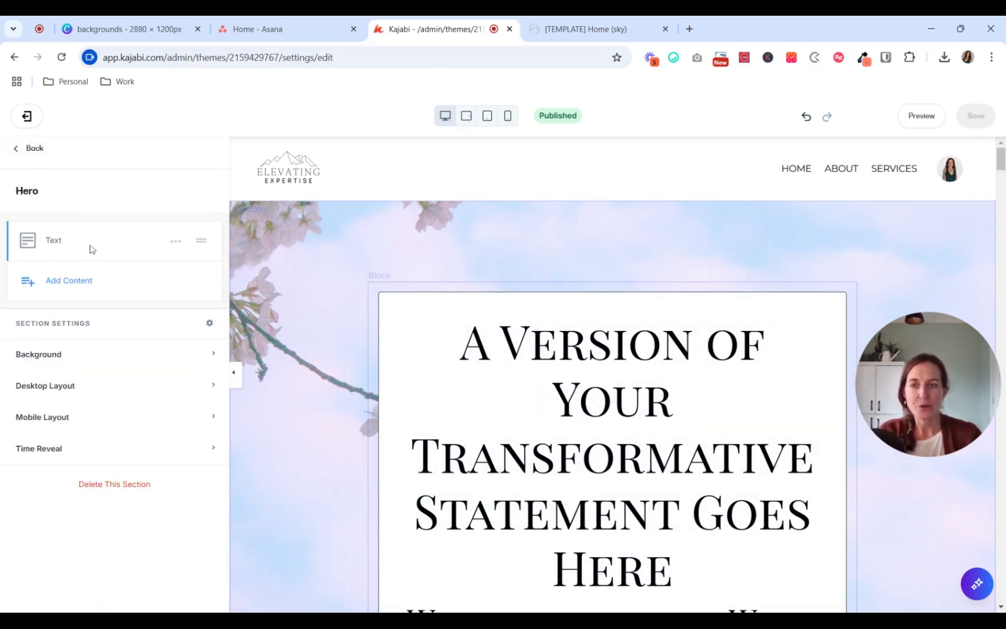
left_click(30, 150)
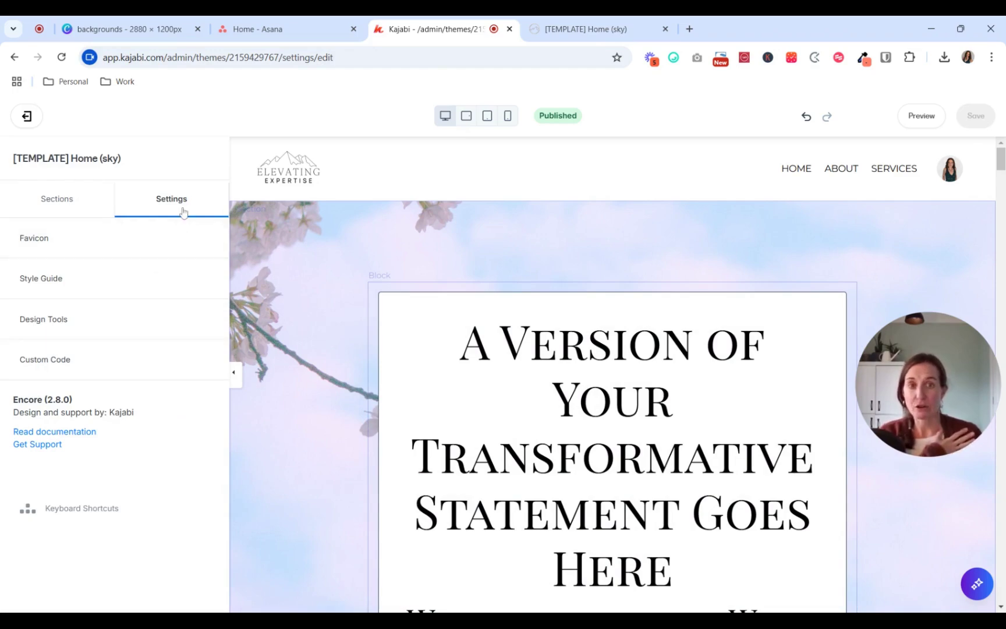
left_click(35, 279)
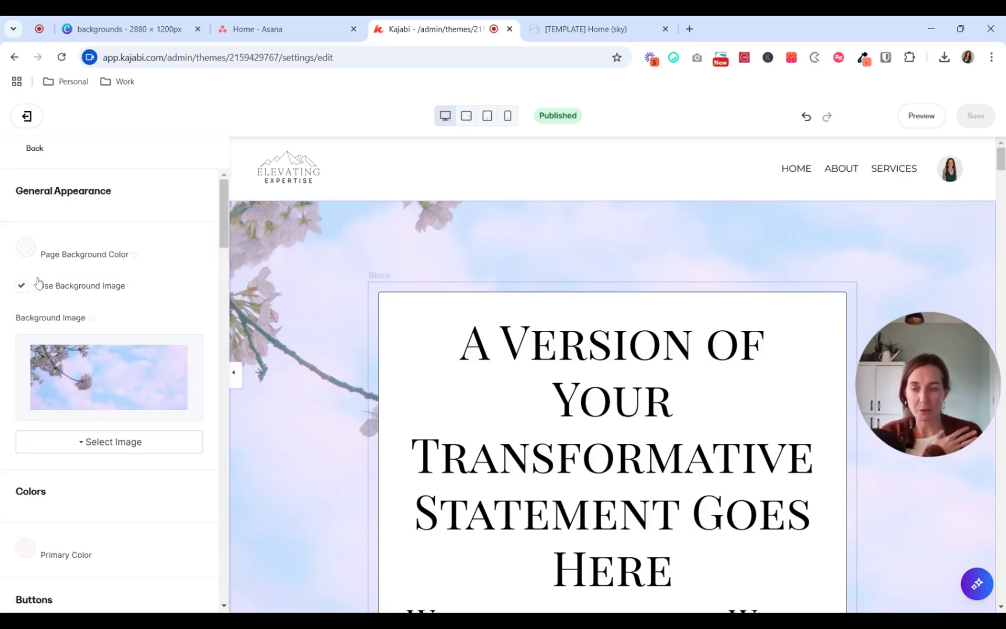
left_click(26, 251)
left_click(81, 476)
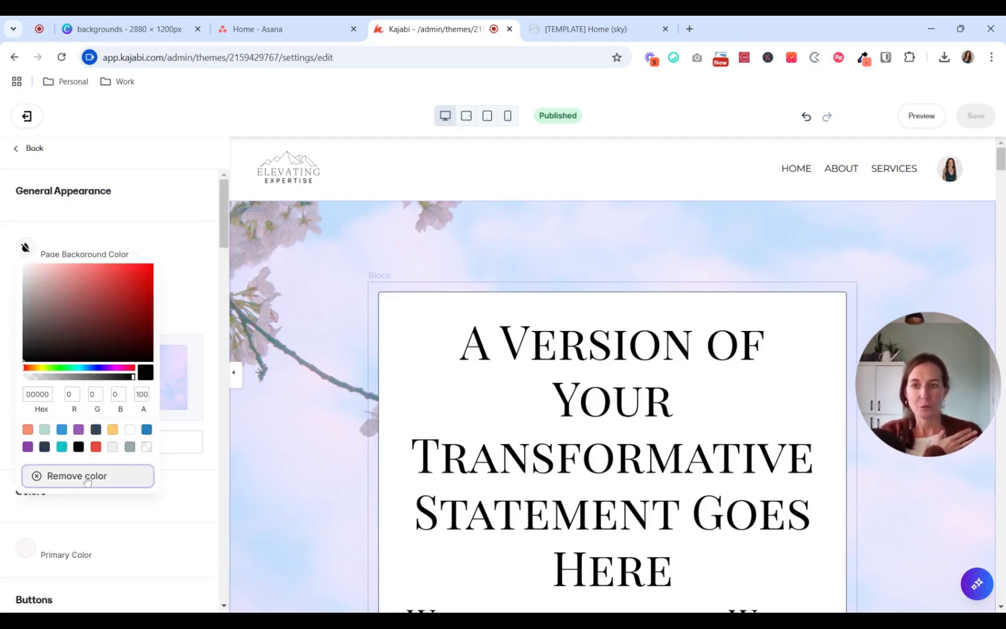
left_click(977, 117)
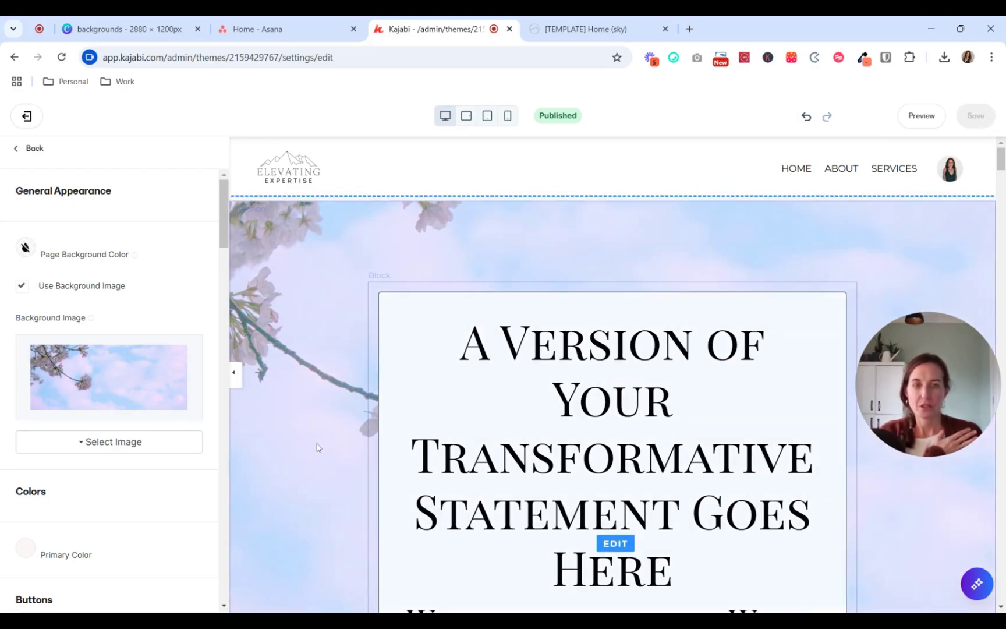
Step: Reload the page preview, examine the bordered hero block against the sky background, and return to the page editor
left_click(592, 26)
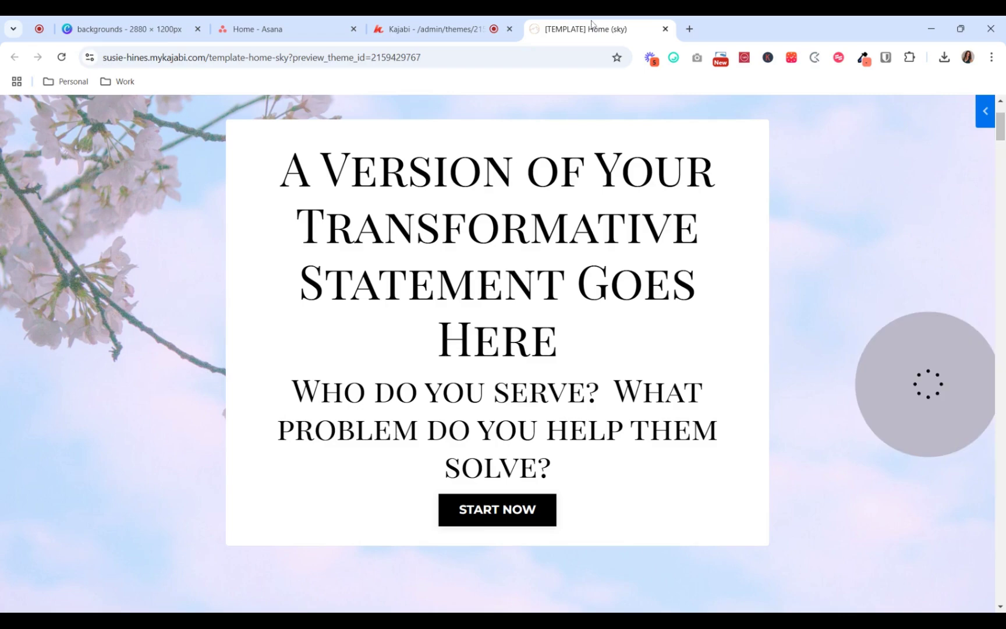
left_click(62, 59)
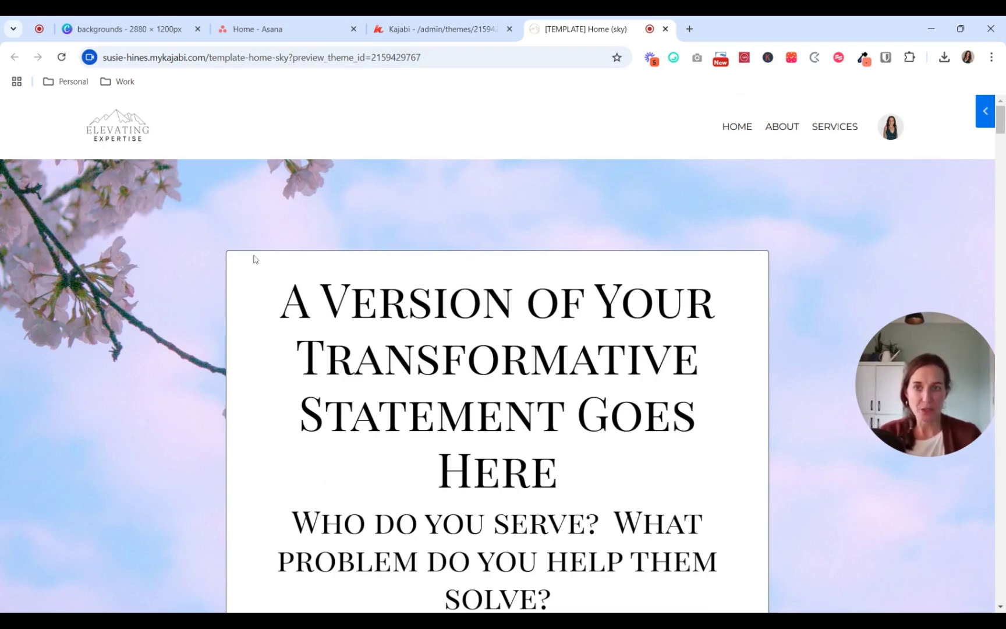
scroll(655, 491, "down", 3)
scroll(716, 436, "up", 3)
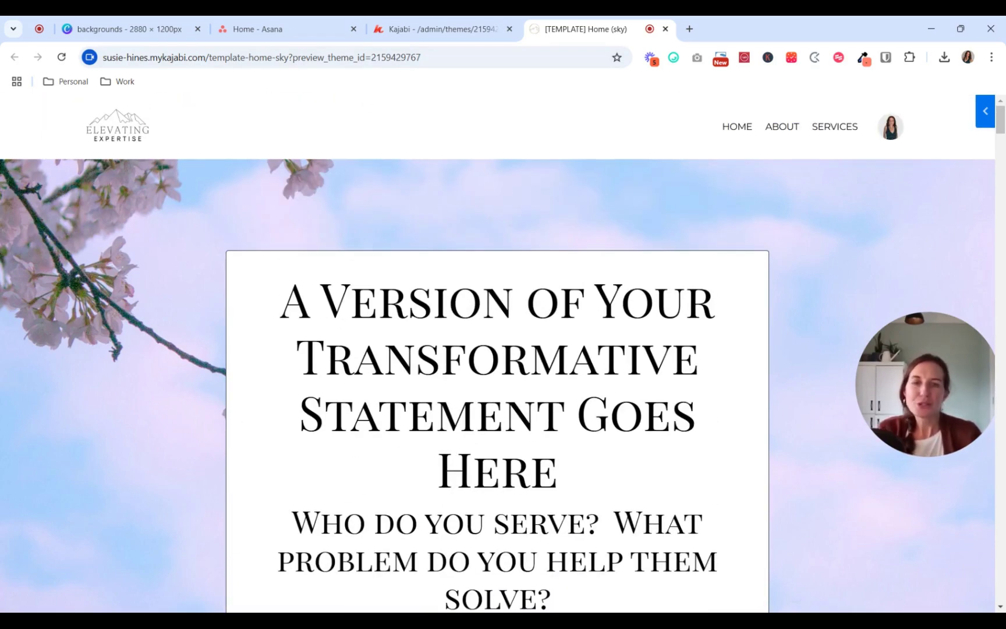
left_click(437, 28)
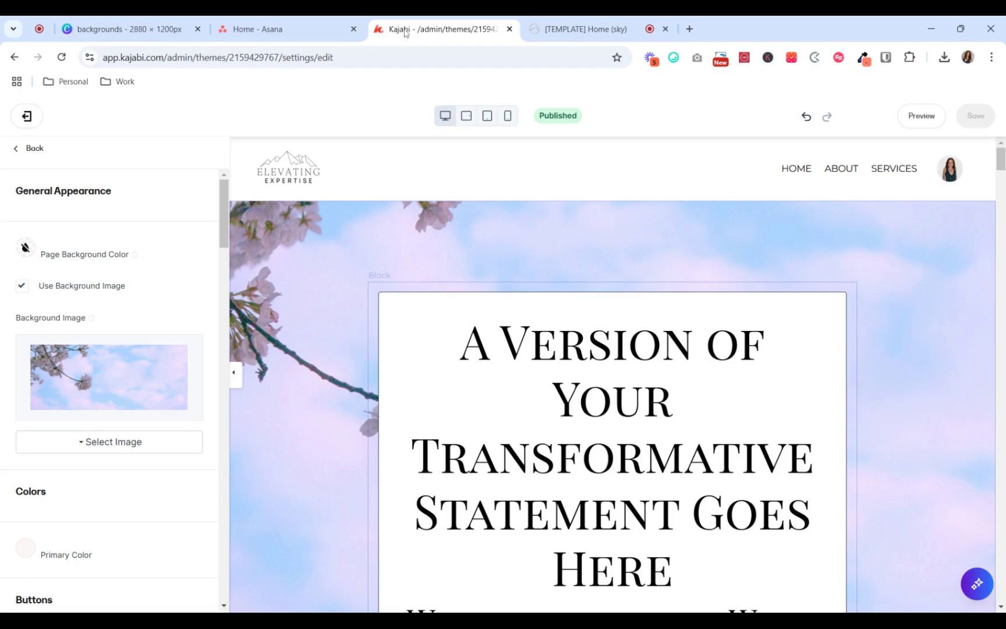
Step: Set the opacity of the hero text block's white background color to 80 and save the page
left_click(487, 392)
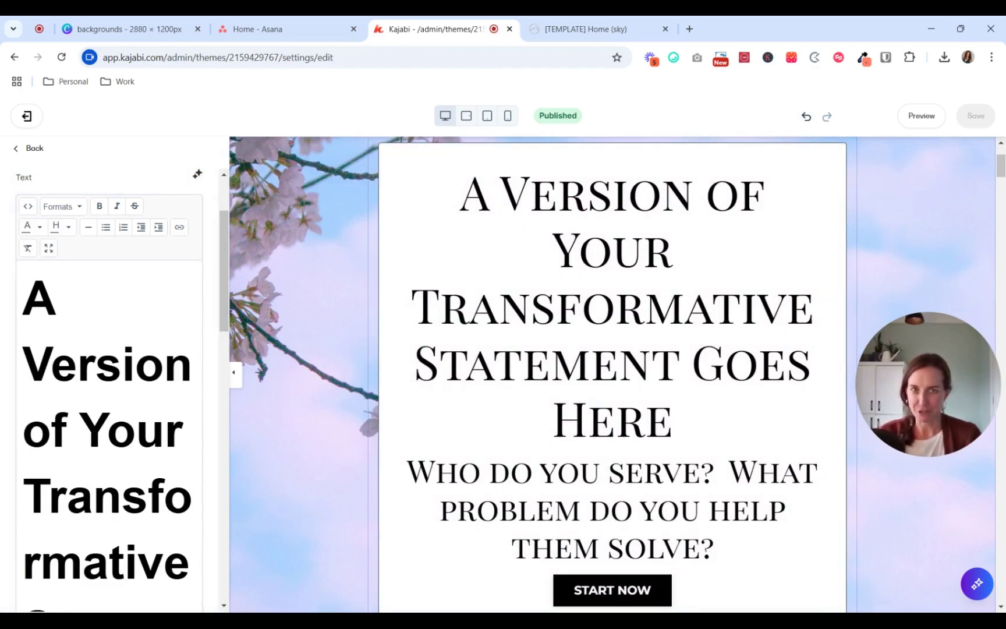
scroll(109, 379, "down", 15)
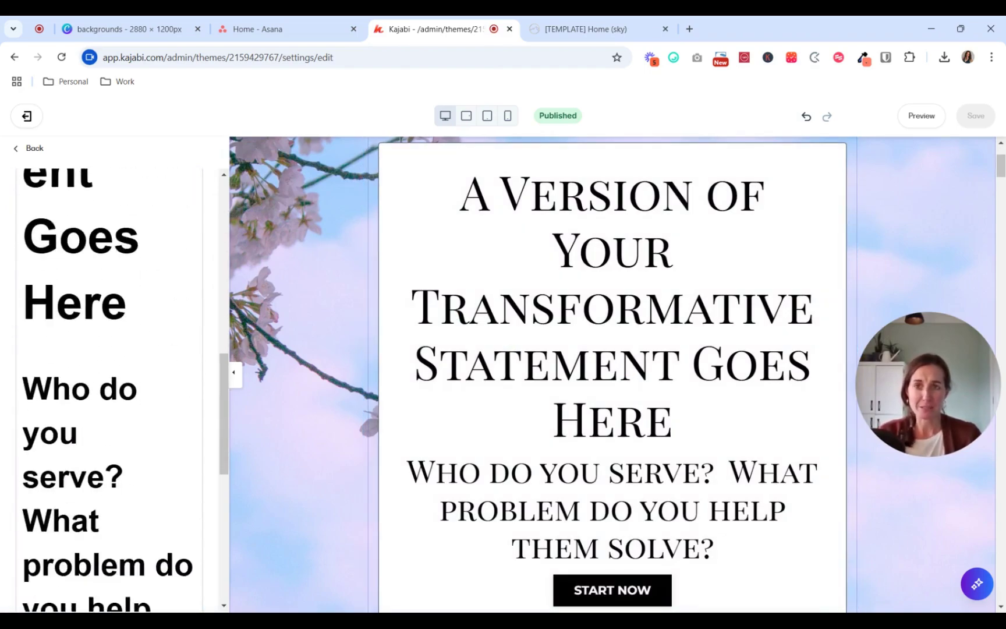
scroll(109, 379, "down", 3)
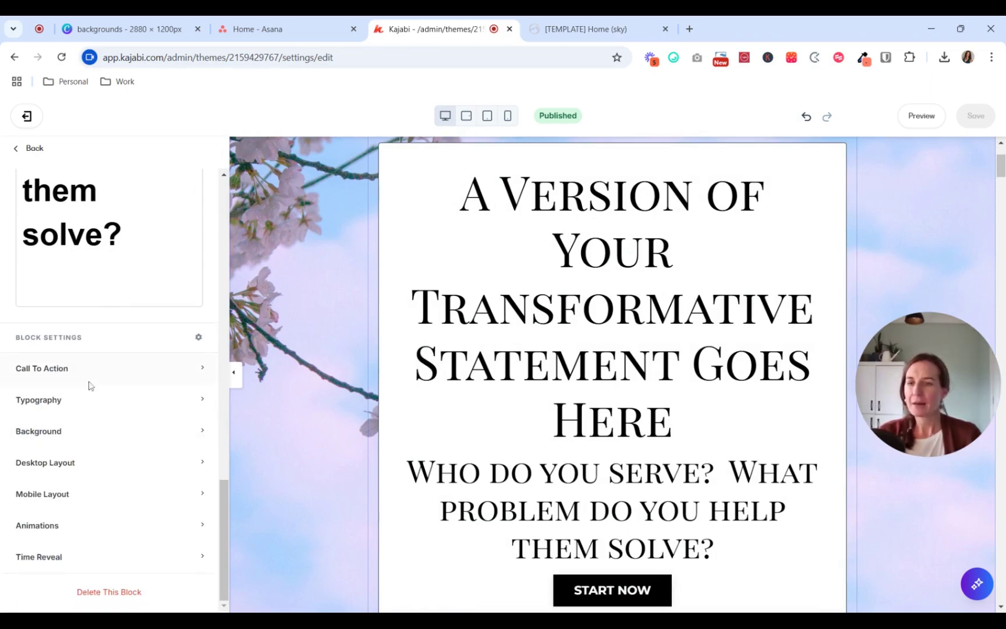
left_click(82, 429)
scroll(82, 431, "down", 3)
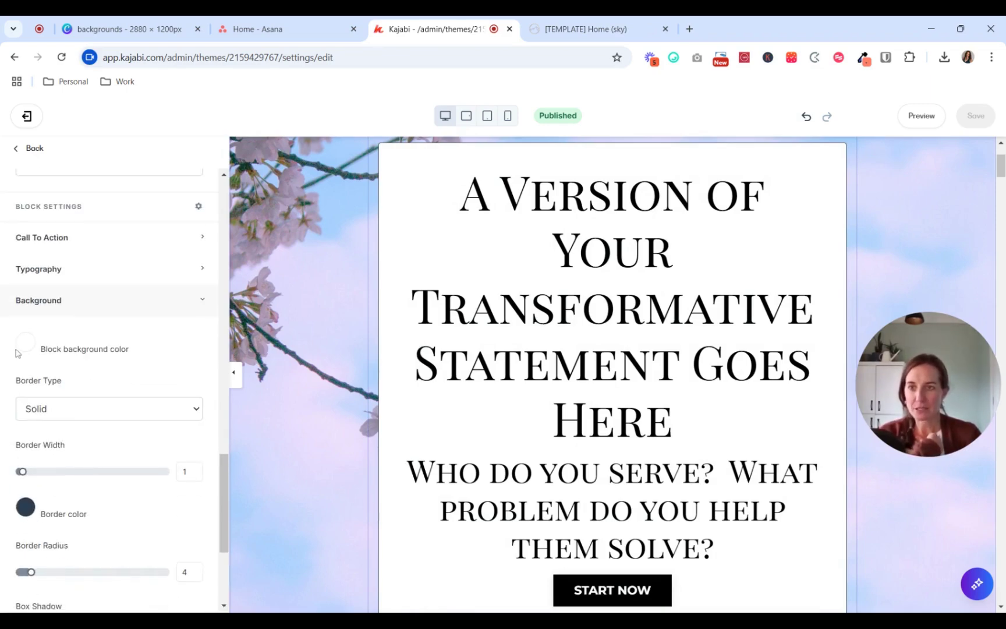
left_click(25, 348)
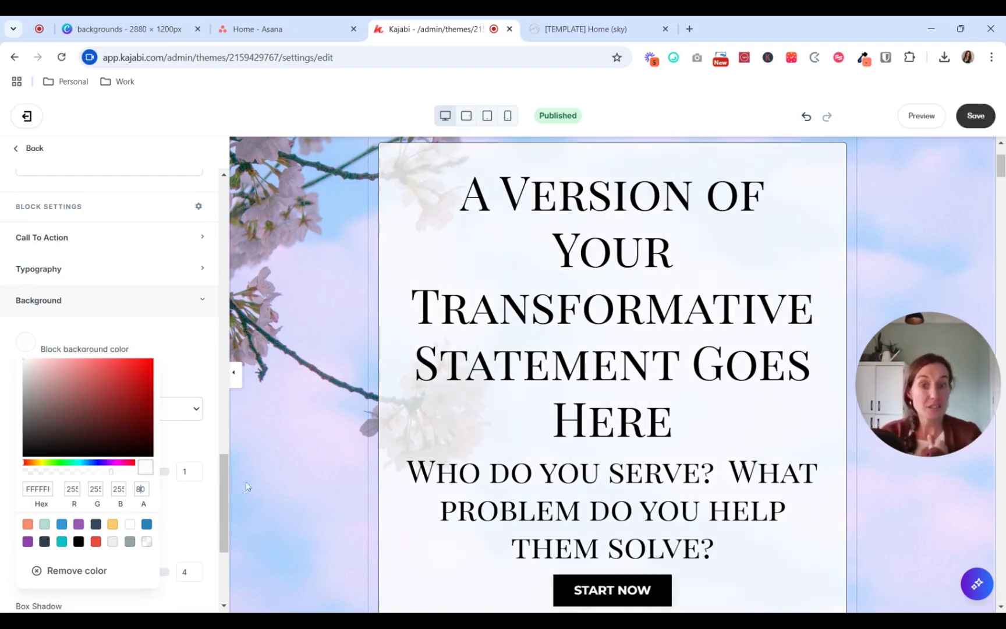
left_click(982, 123)
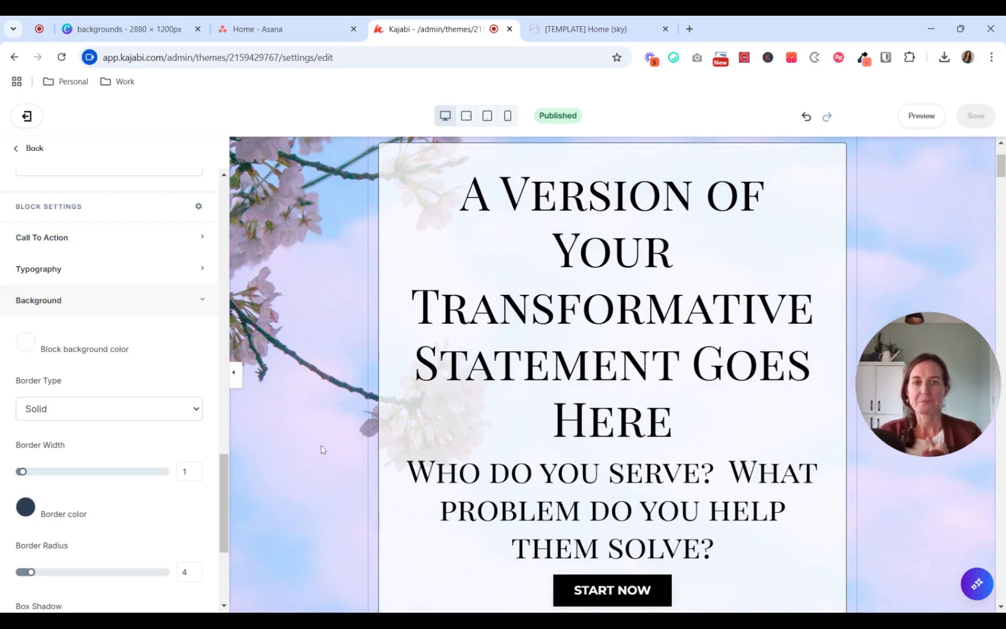
Step: Examine how readable the text in the hero and lower page sections is against the sky background image
scroll(701, 414, "down", 10)
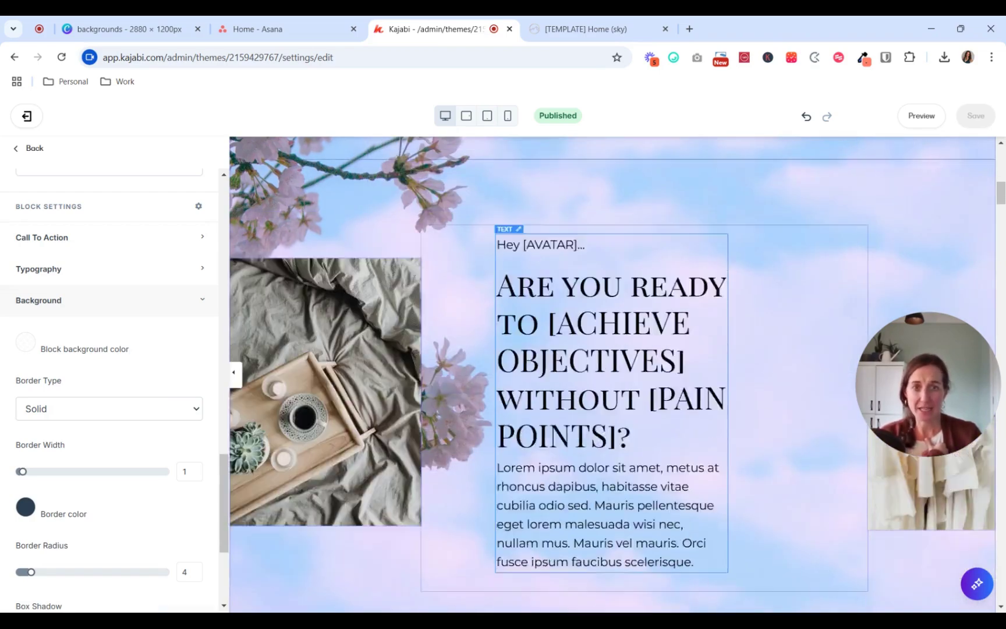
scroll(708, 438, "down", 3)
scroll(798, 386, "up", 3)
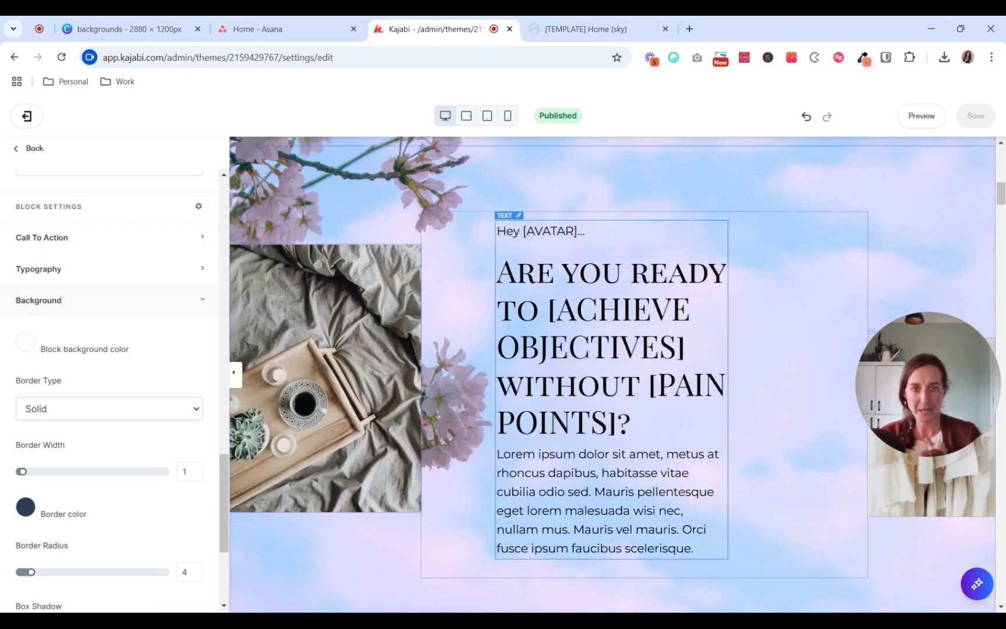
scroll(611, 373, "down", 8)
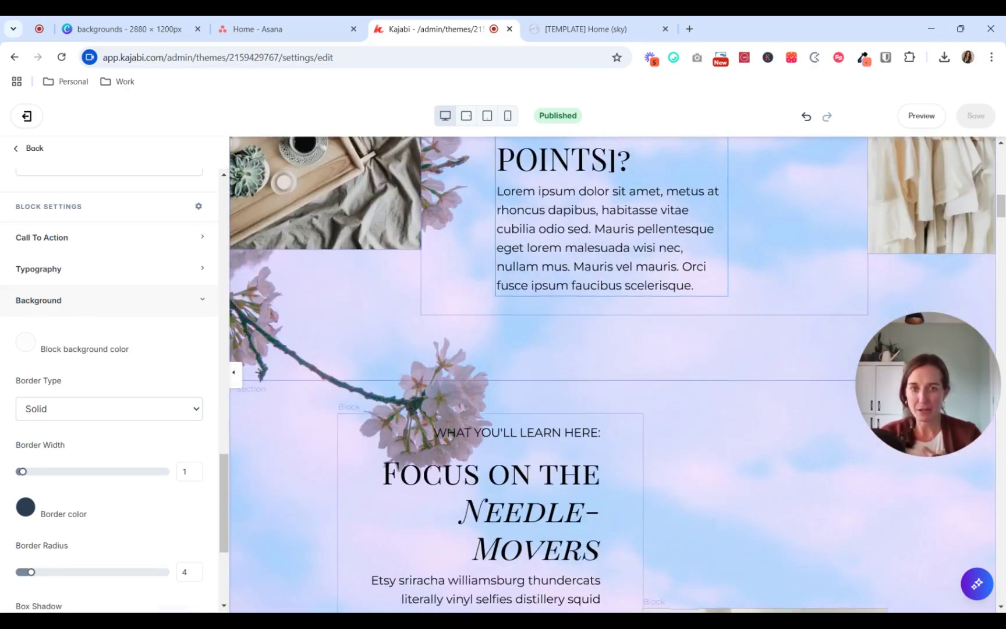
scroll(612, 373, "down", 9)
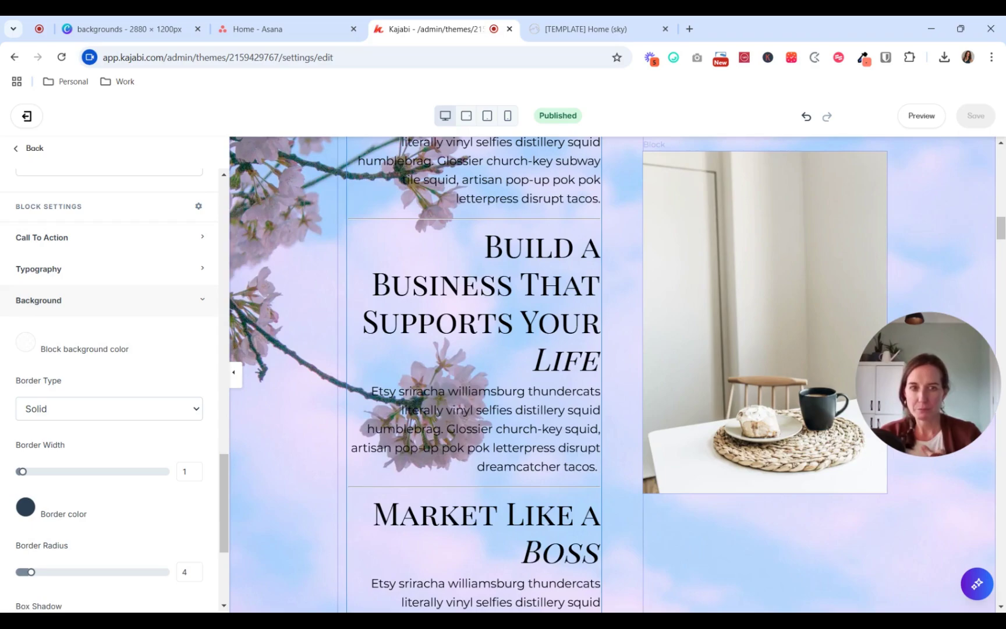
scroll(474, 439, "down", 5)
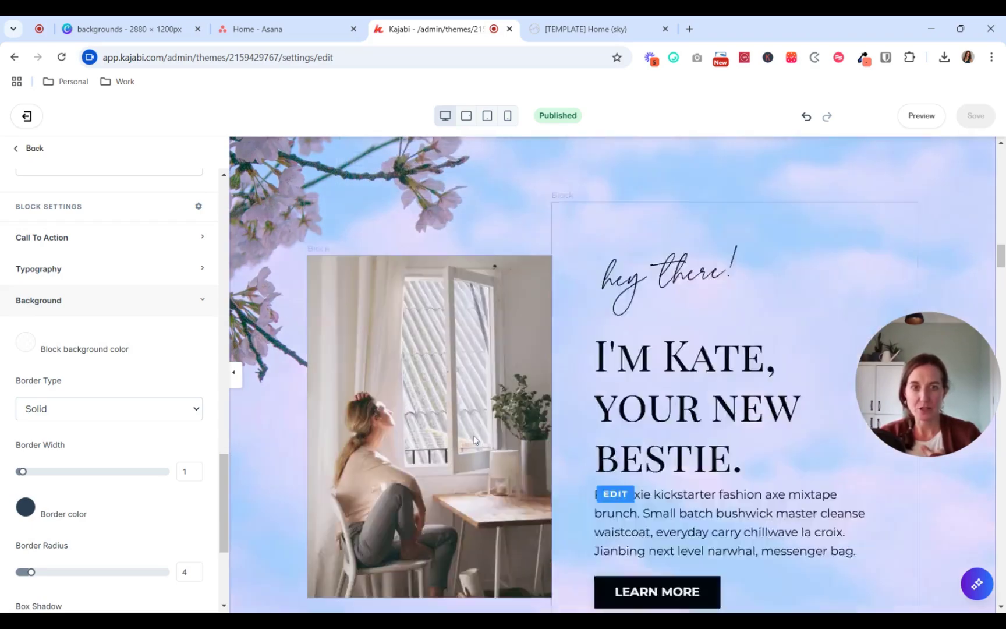
scroll(475, 439, "up", 8)
scroll(475, 439, "up", 20)
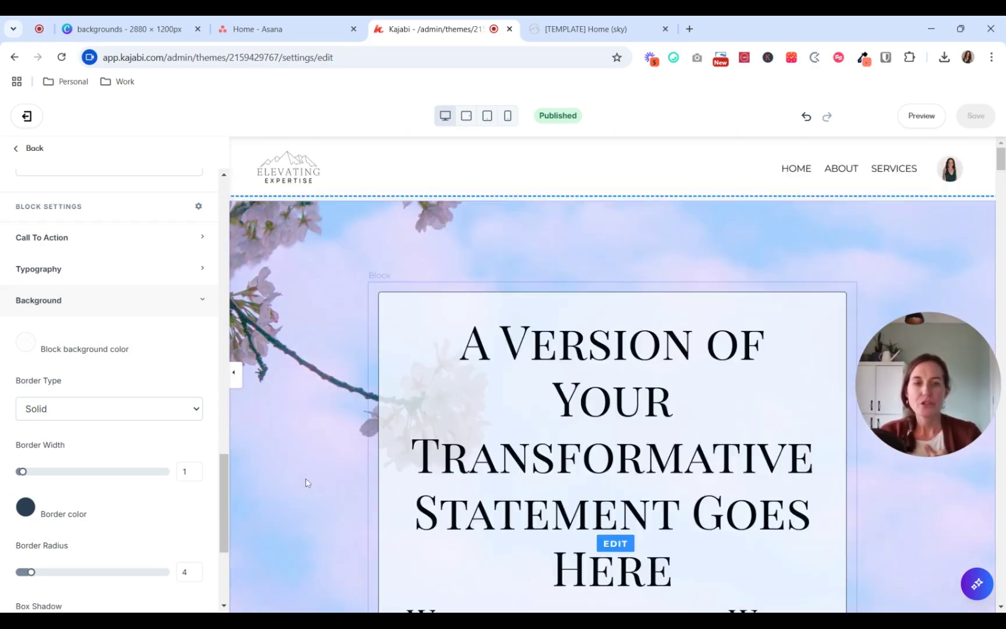
scroll(300, 472, "down", 12)
scroll(299, 470, "down", 2)
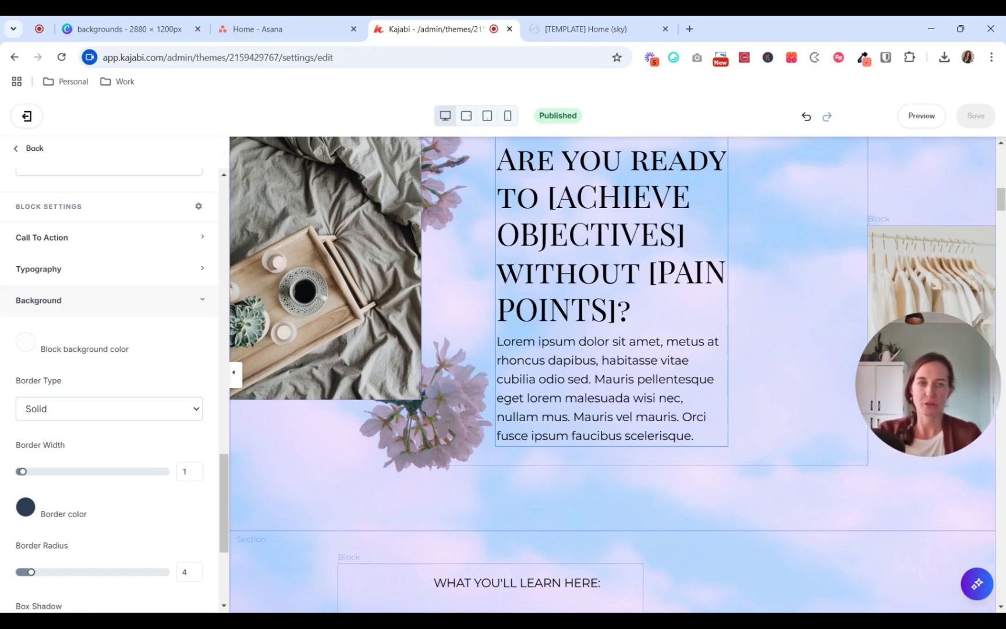
scroll(611, 373, "down", 3)
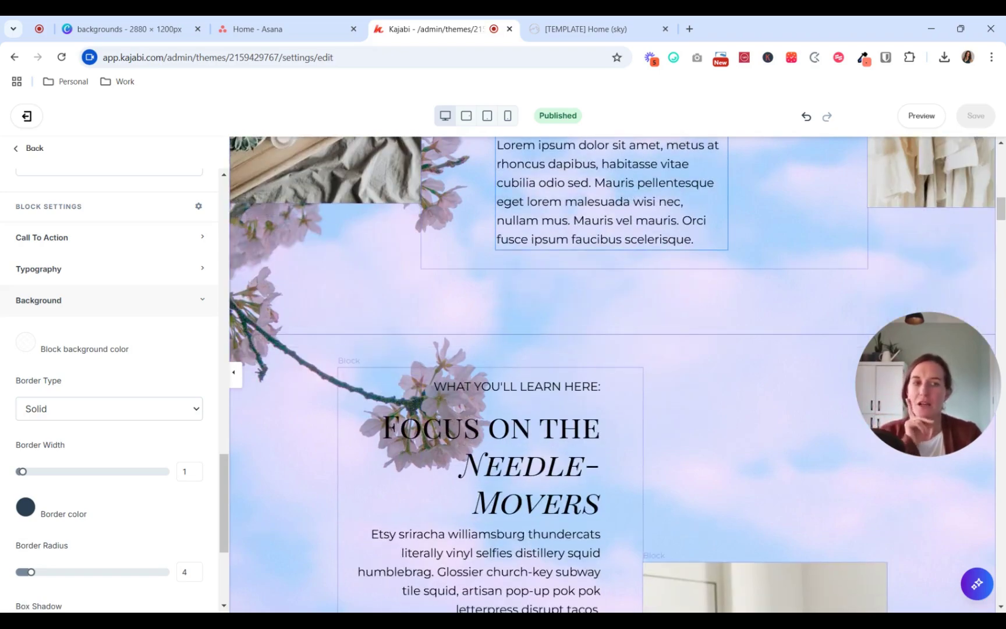
scroll(250, 389, "down", 2)
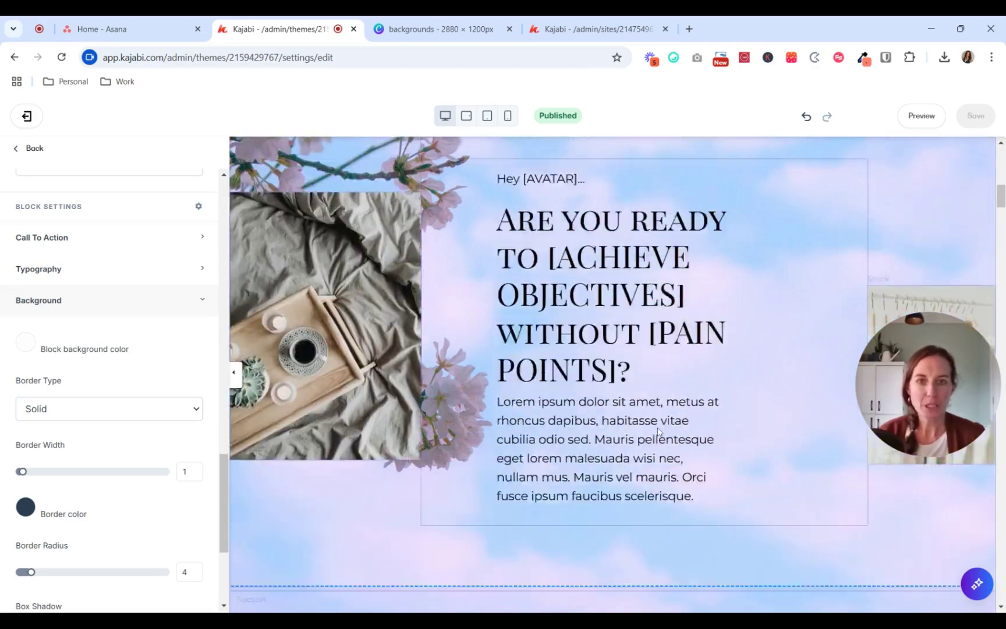
scroll(656, 431, "up", 10)
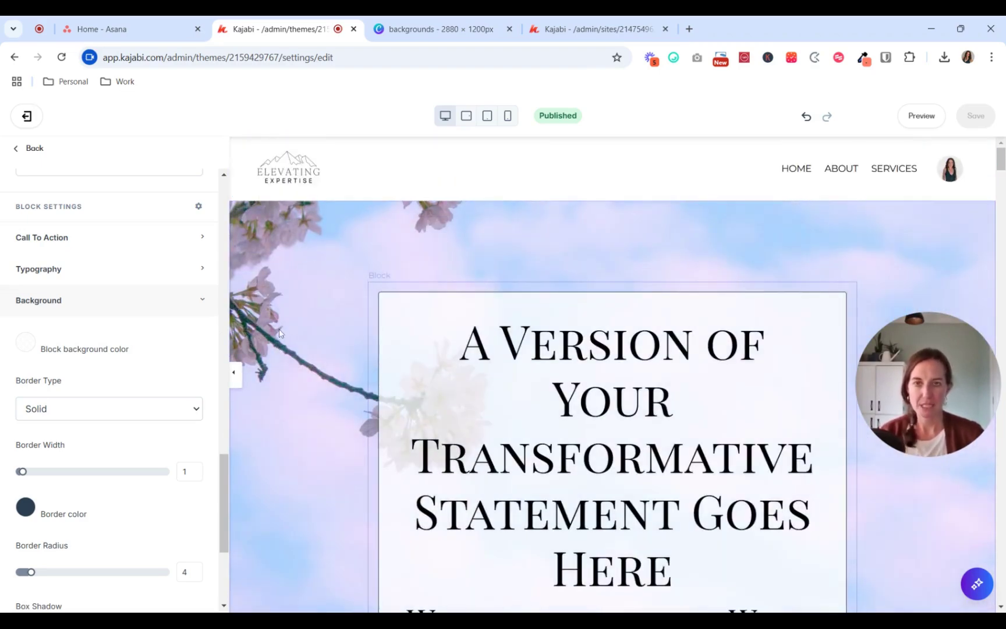
Step: Switch to the Canva backgrounds design and sample the pale lilac #F2E5FB from the cherry blossom sky image with the color picker extension
left_click(413, 36)
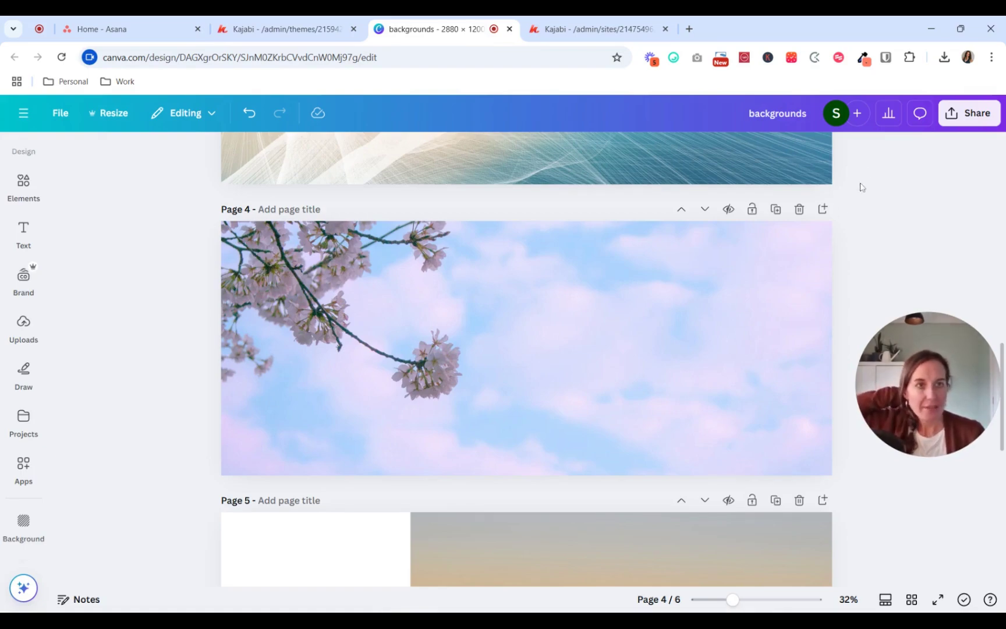
left_click(866, 63)
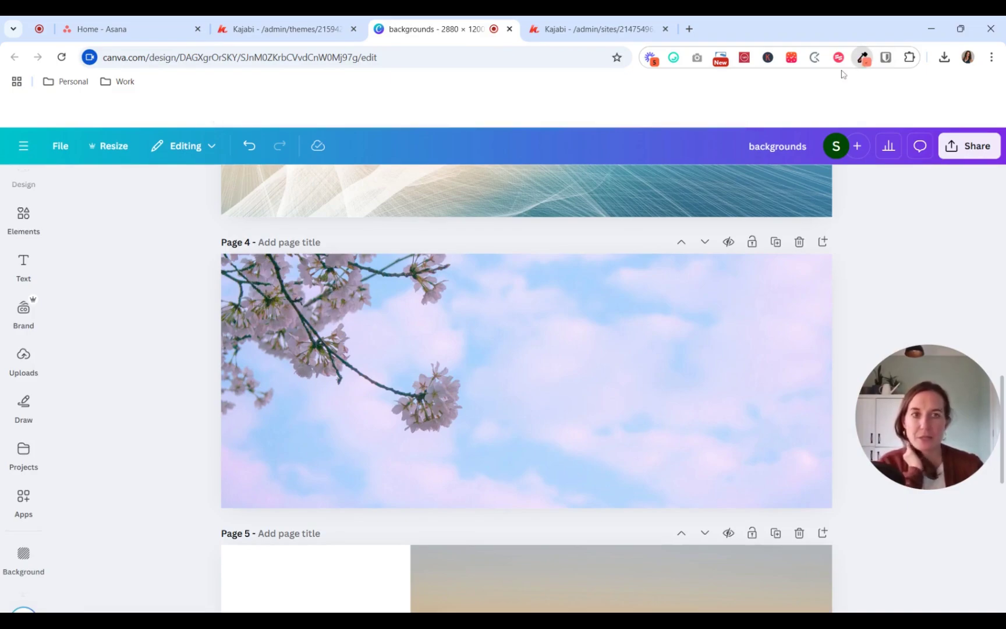
left_click(803, 83)
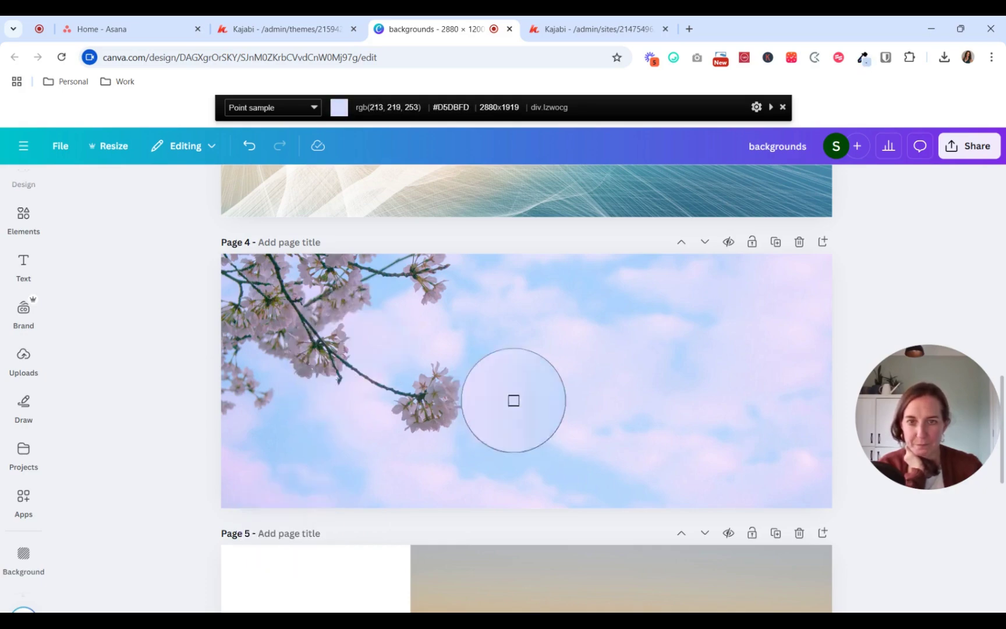
left_click(513, 400)
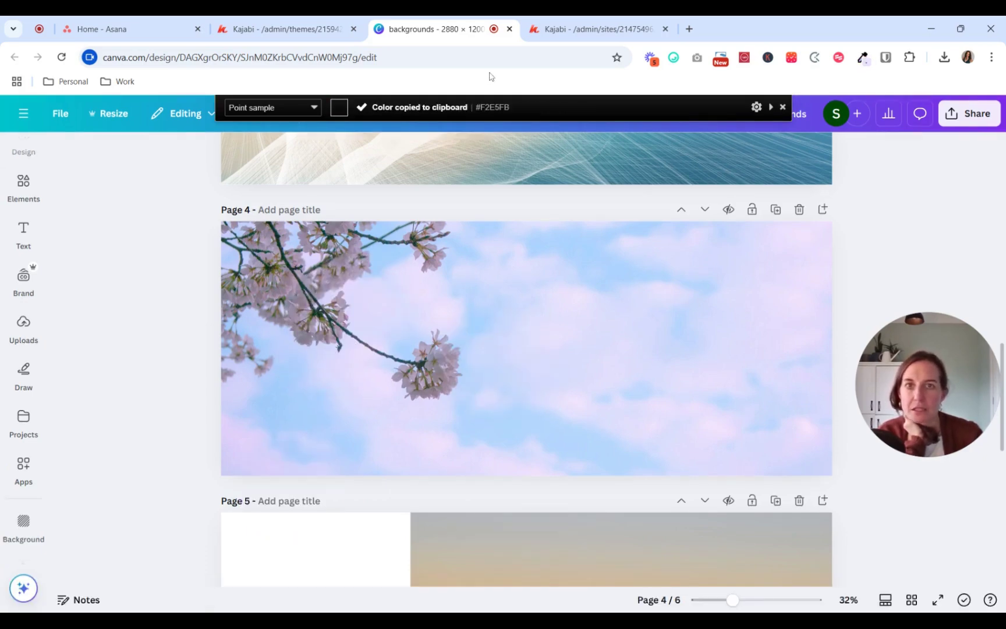
Step: In Kajabi's Site Details settings, set the first swatch in the color palette's first row to #F2E5FB
left_click(602, 30)
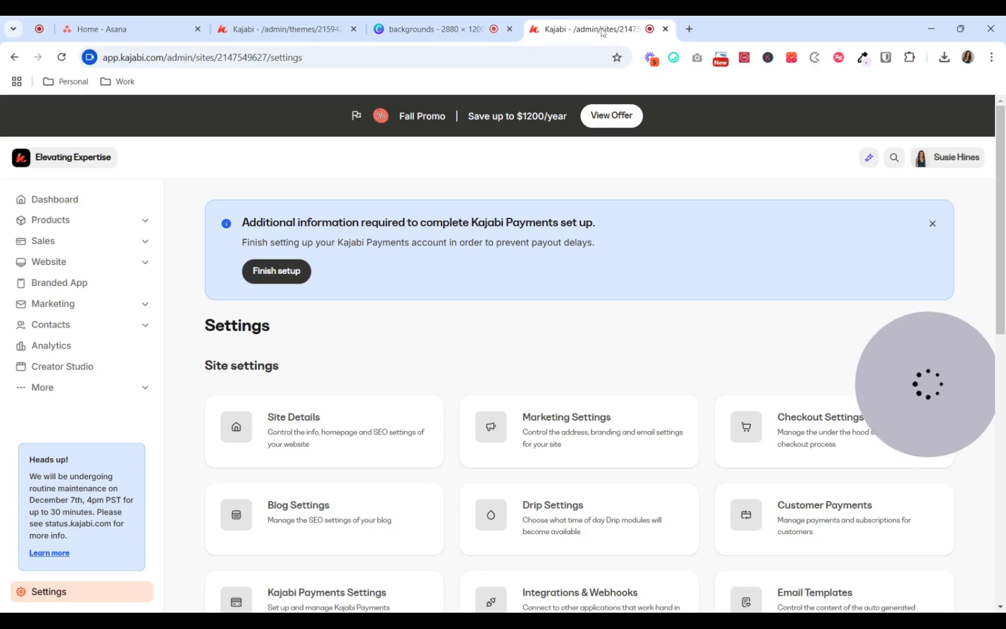
left_click(286, 421)
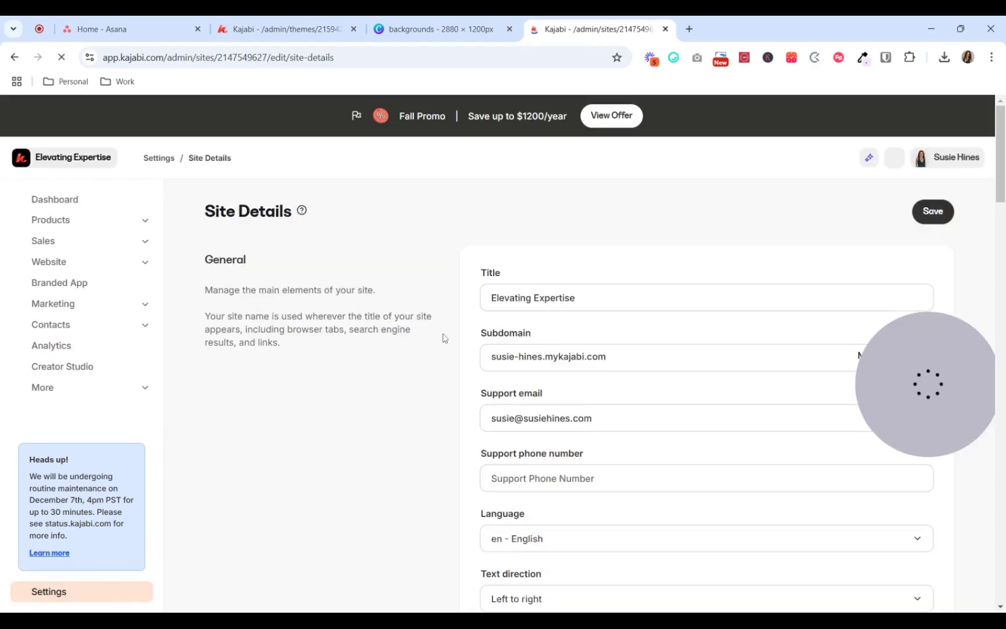
scroll(364, 463, "down", 15)
scroll(366, 462, "down", 4)
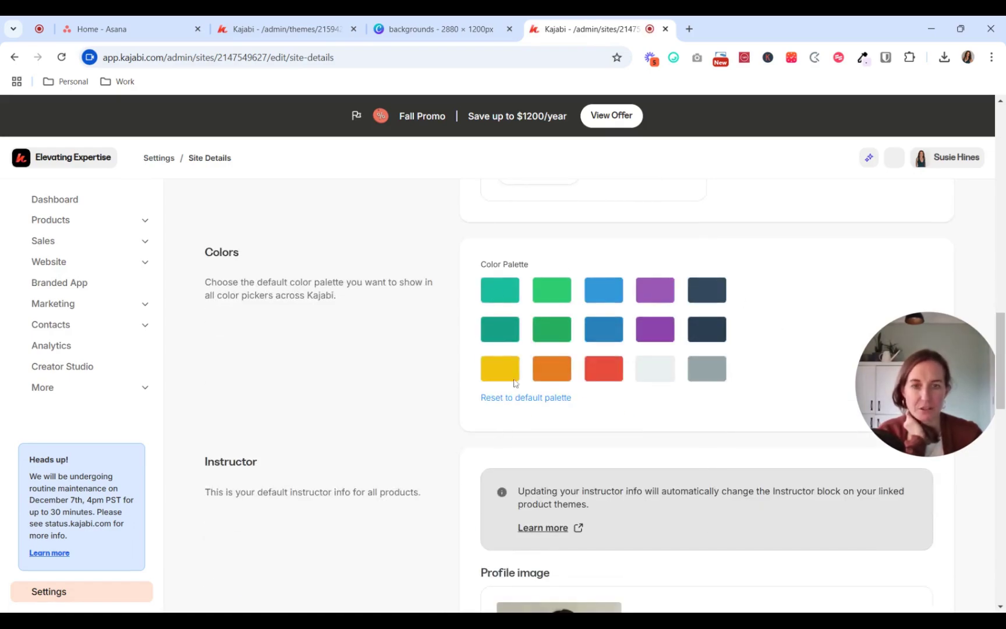
left_click(501, 295)
left_click_drag(594, 469, 540, 473)
key("ctrl+v")
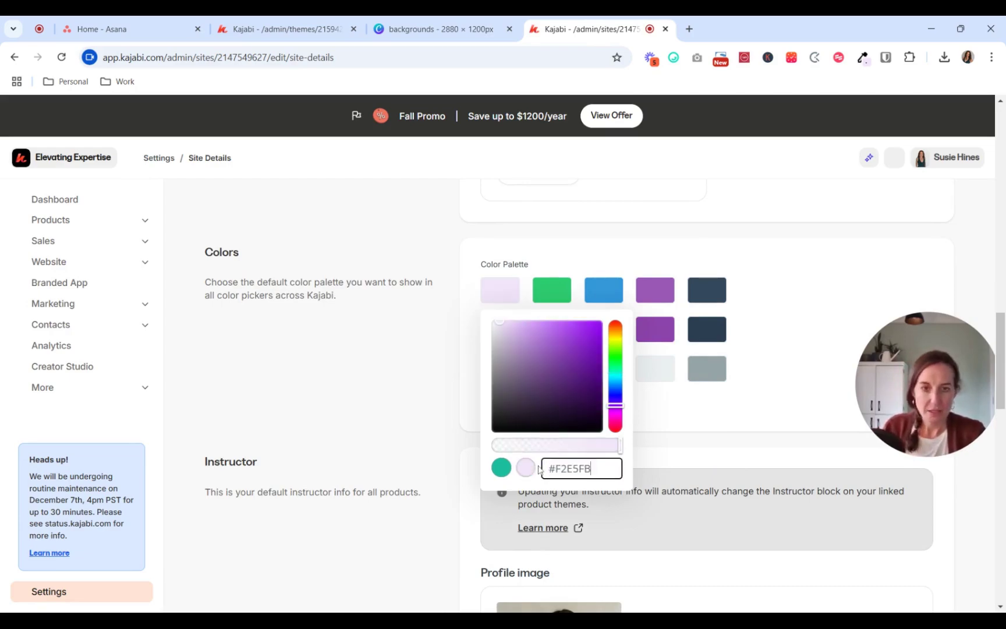
left_click(396, 415)
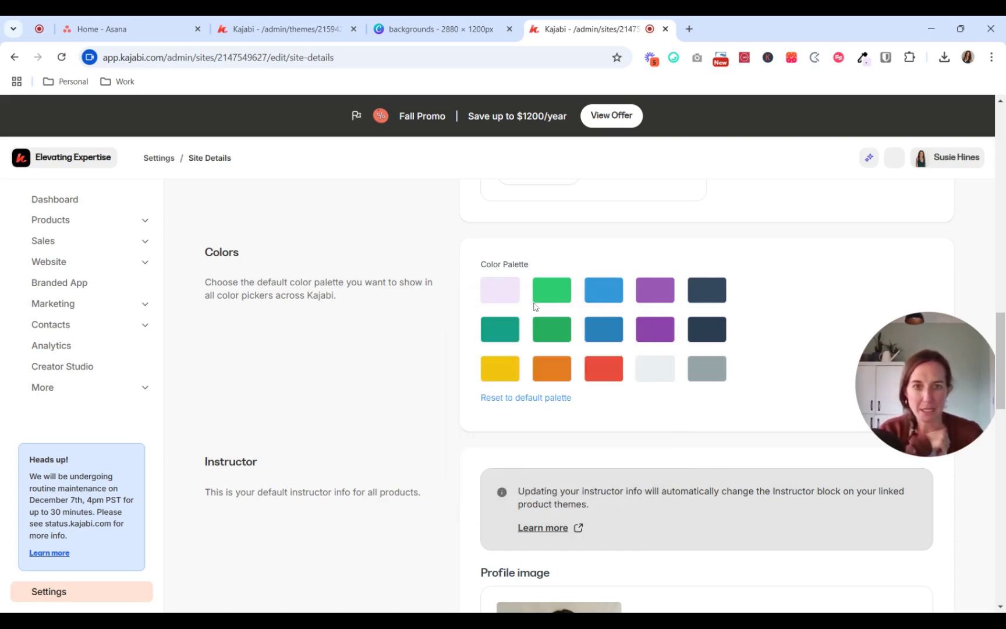
Step: Sample the light blue #B2D5FE from the Canva sky image and apply it to the first swatch in the Kajabi palette's second row
left_click(412, 23)
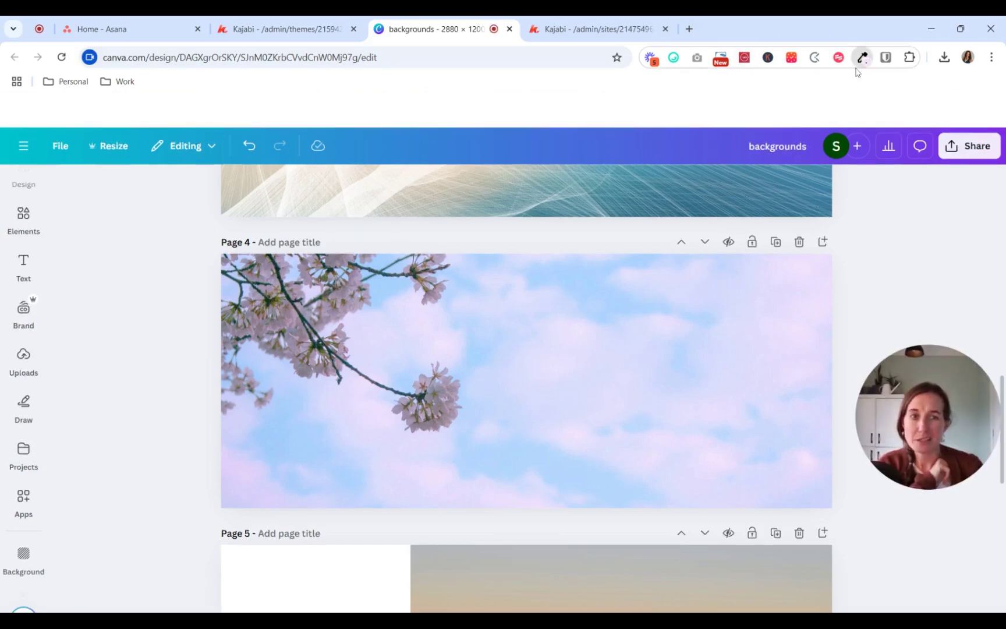
left_click(862, 58)
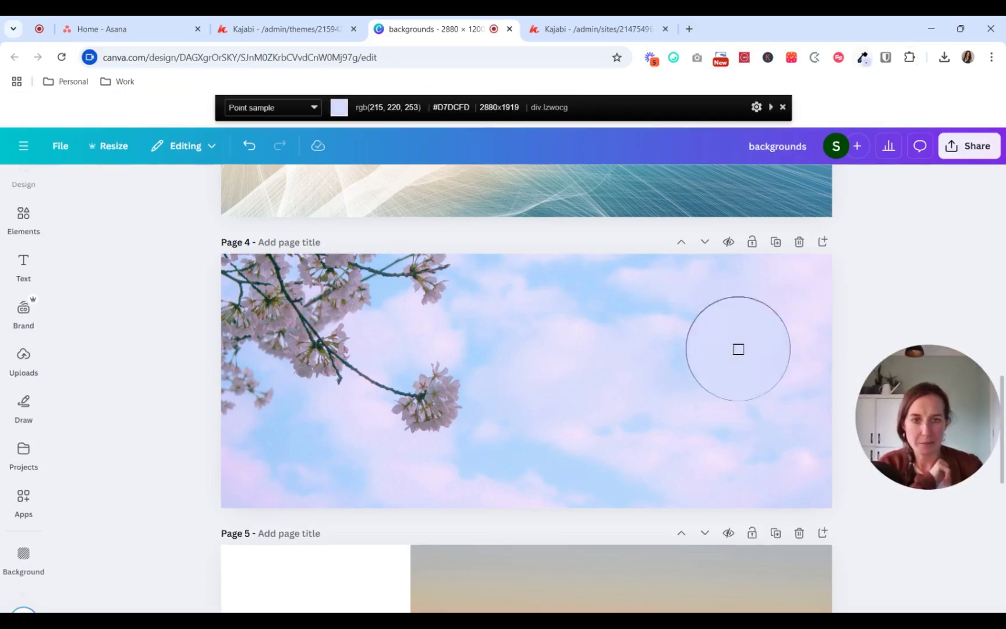
left_click(605, 329)
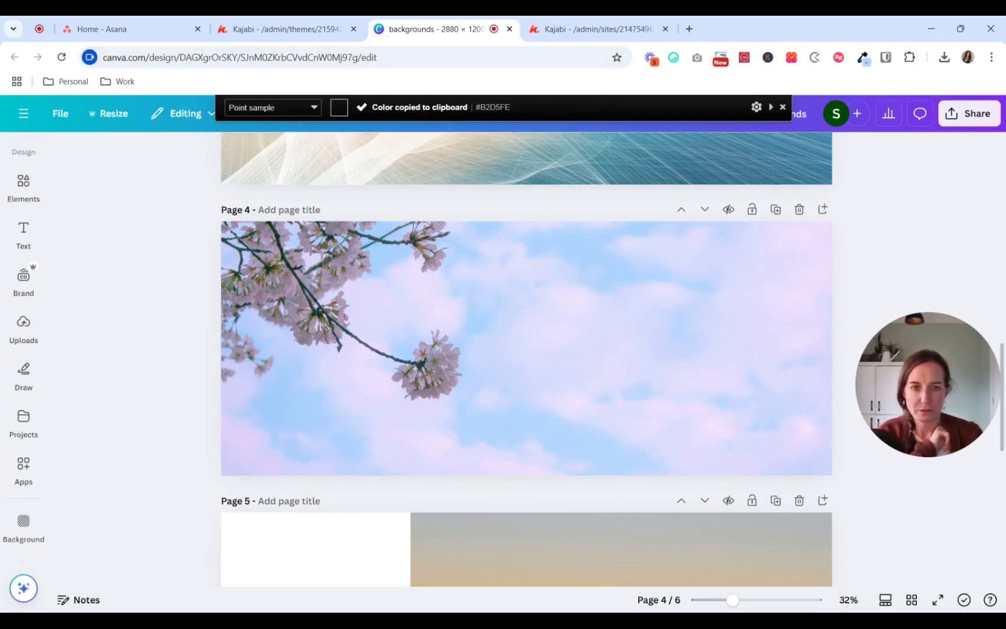
left_click(599, 29)
left_click(500, 329)
key("ctrl+v")
Step: Sample the dark green #174131 from the Canva image's branch and apply it to the first swatch in the Kajabi palette's third row
left_click(437, 28)
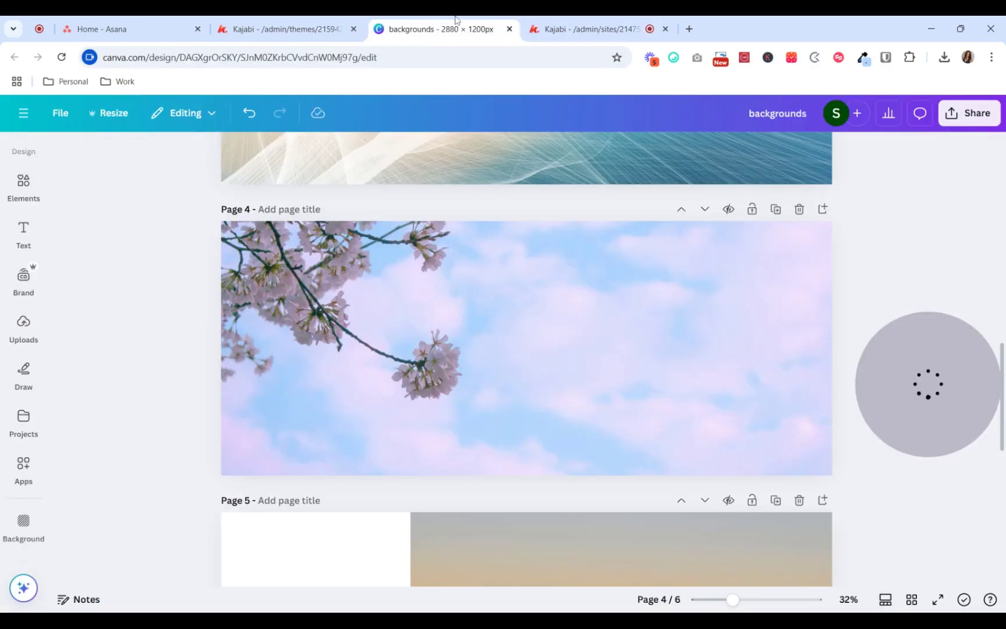
left_click(862, 57)
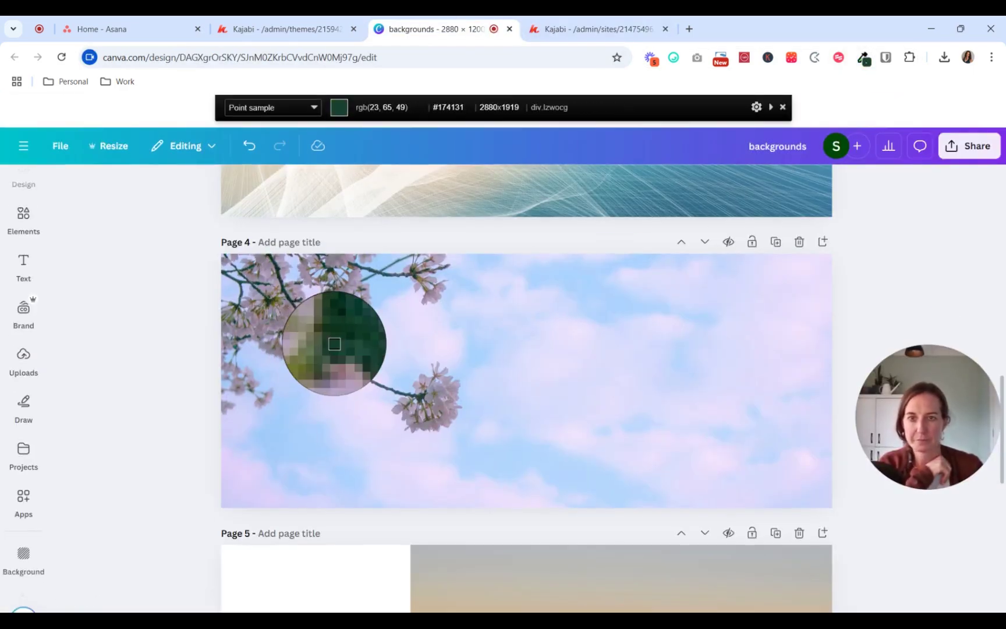
left_click(335, 344)
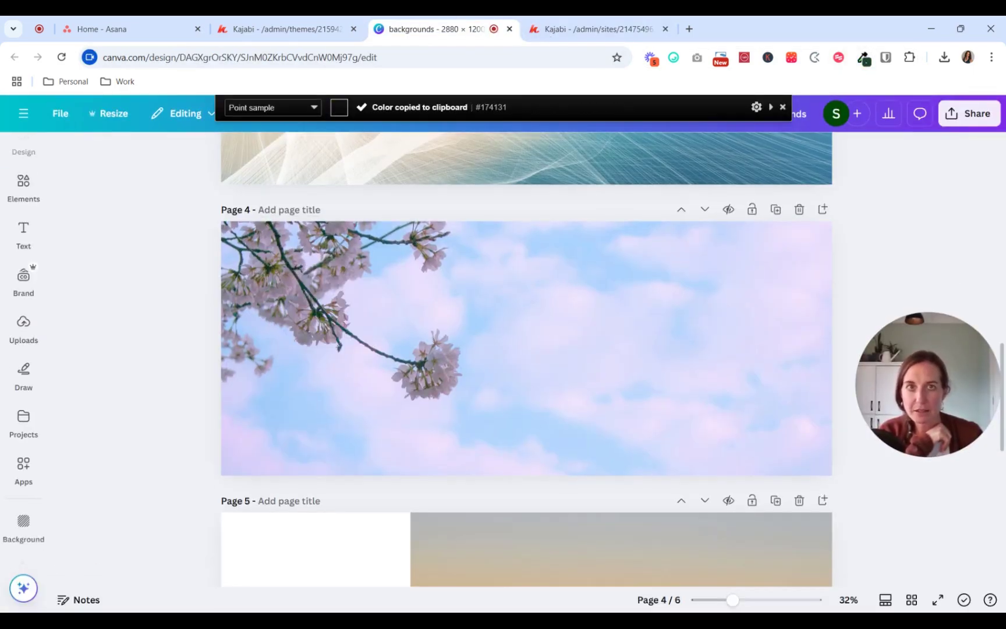
left_click(594, 28)
left_click(511, 375)
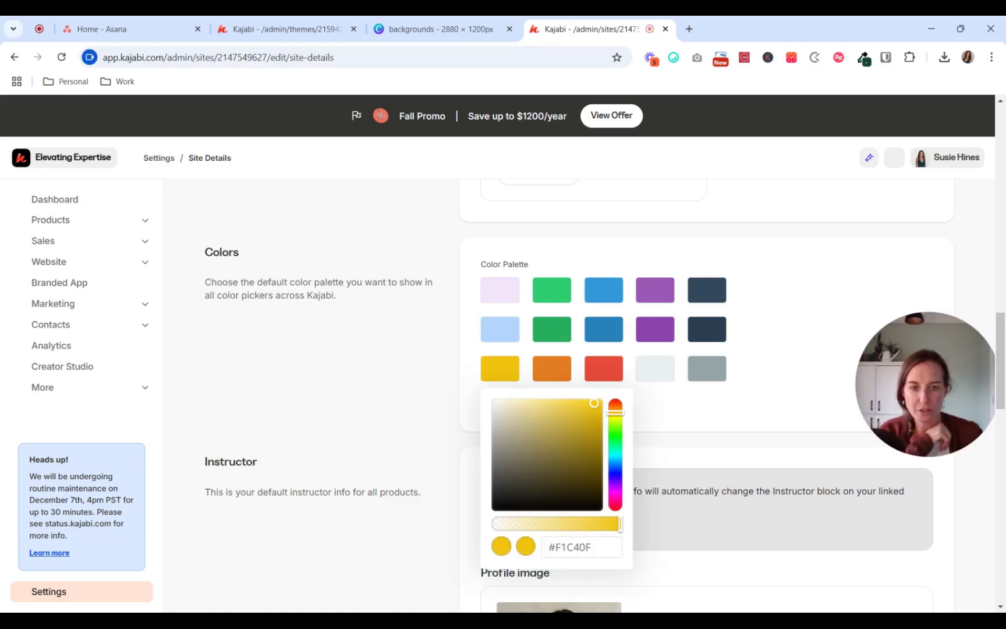
left_click_drag(592, 548, 525, 541)
key("ctrl+v")
left_click(387, 434)
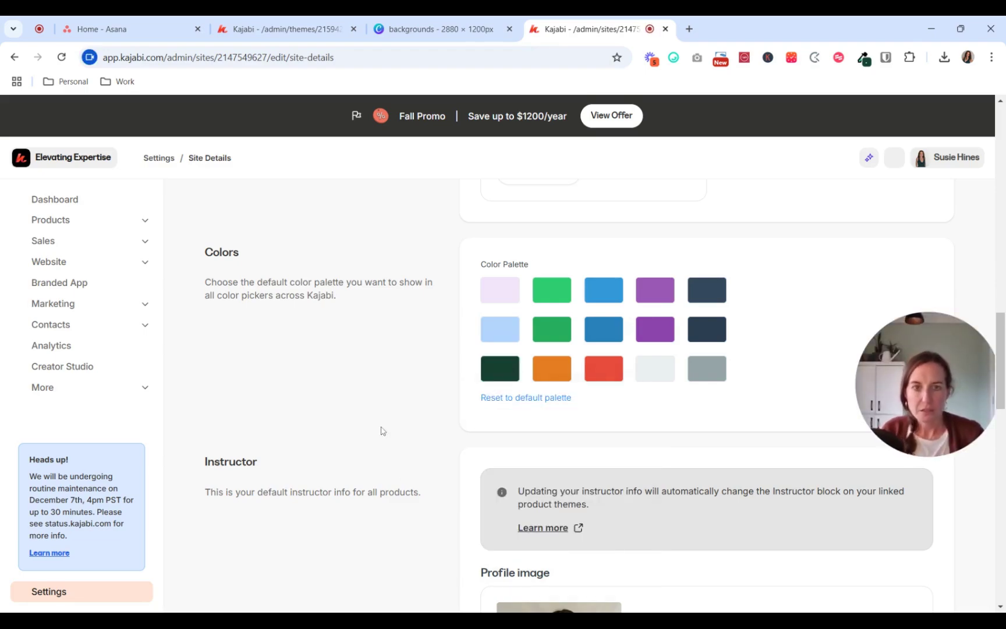
Step: Sample the muted purple #9C91AB from the Canva image's blossoms and apply it to the second swatch in the Kajabi palette's first row
left_click(434, 29)
left_click(863, 57)
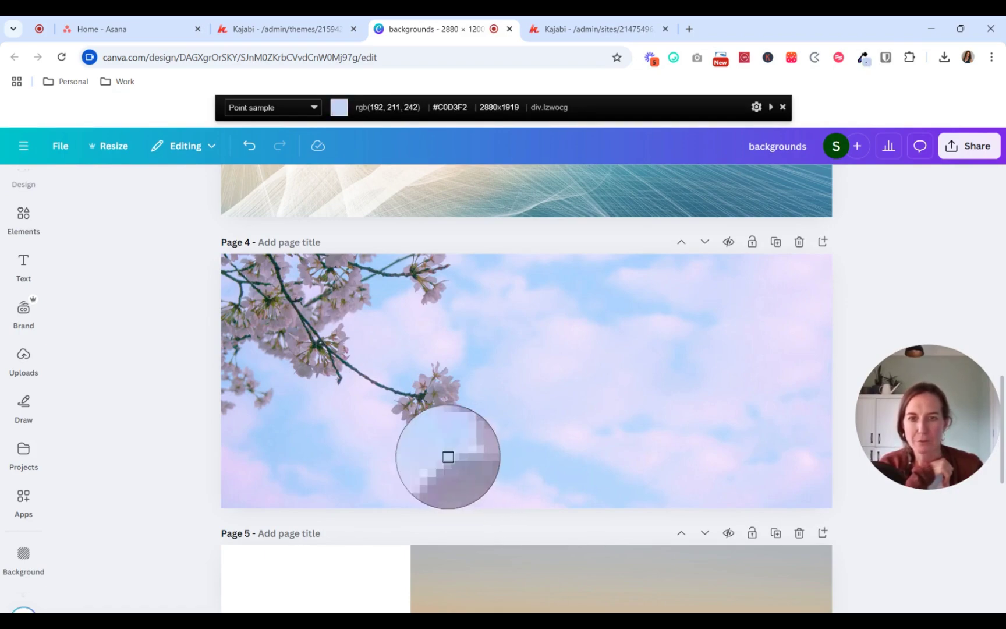
left_click(450, 461)
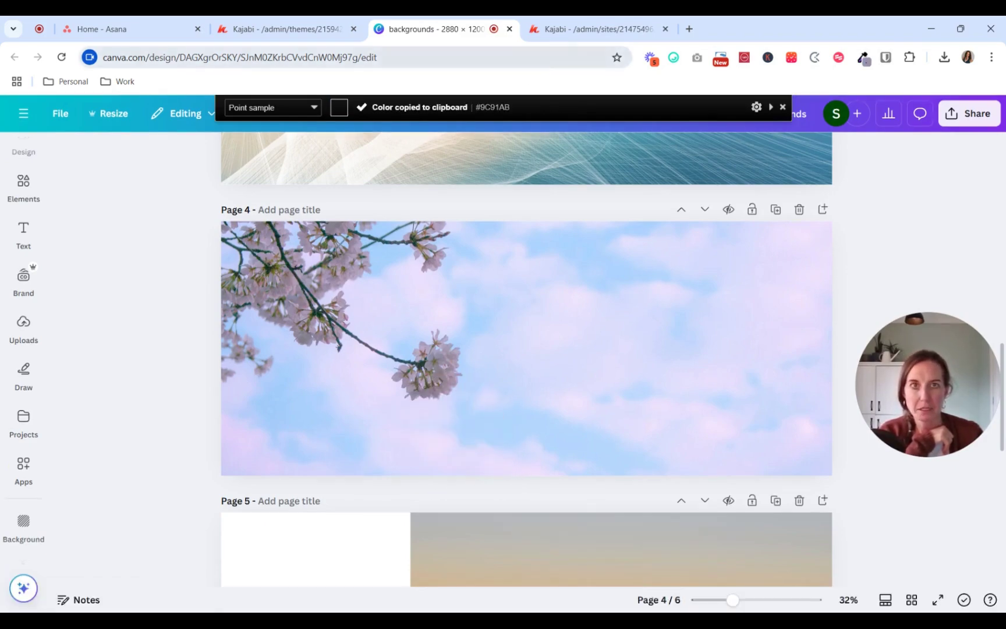
left_click(594, 29)
left_click(562, 295)
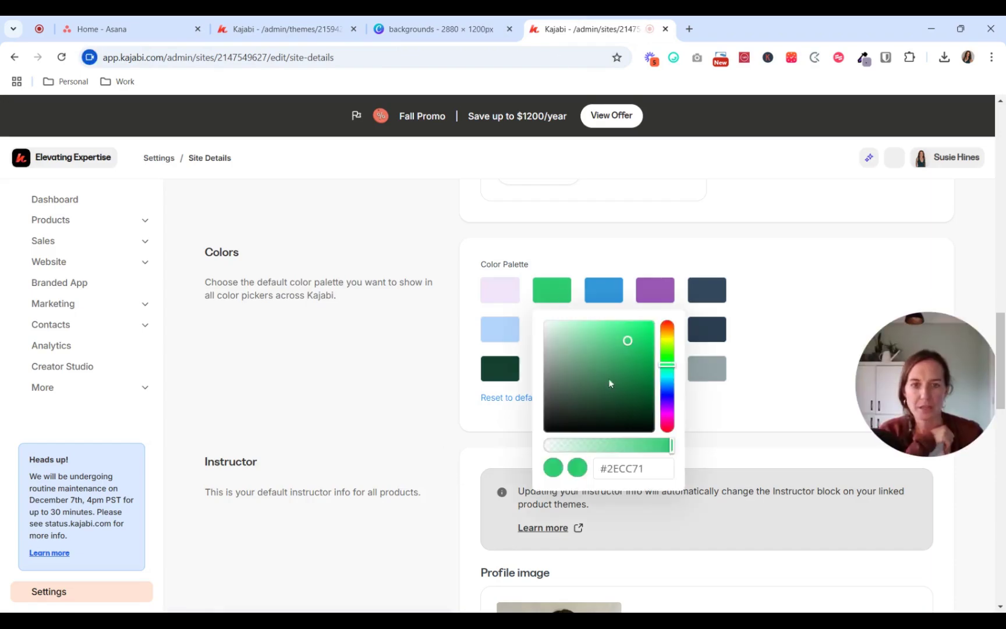
left_click_drag(645, 469, 586, 470)
key("ctrl+v")
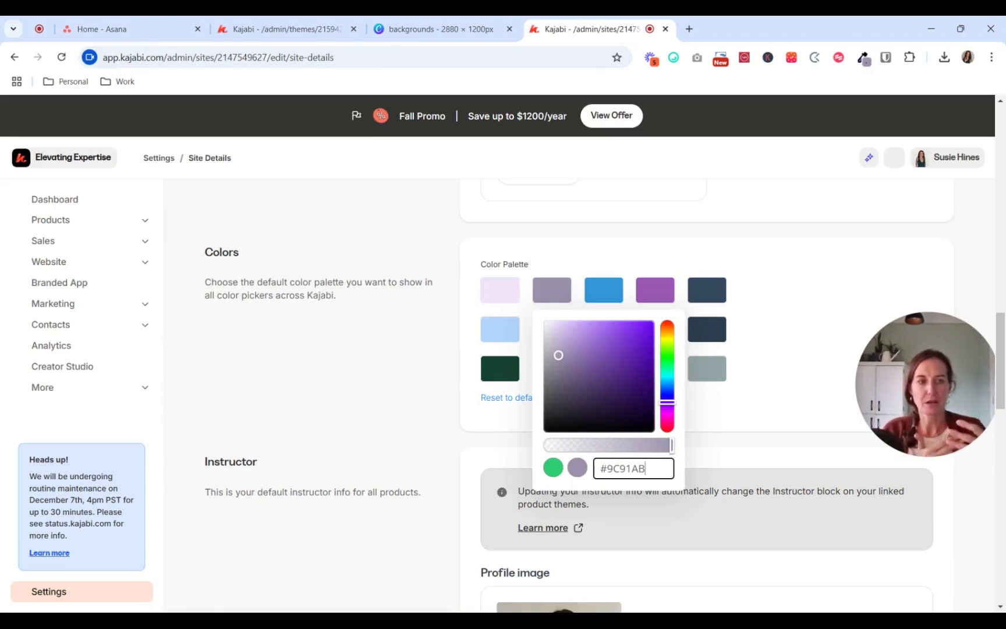
left_click(291, 309)
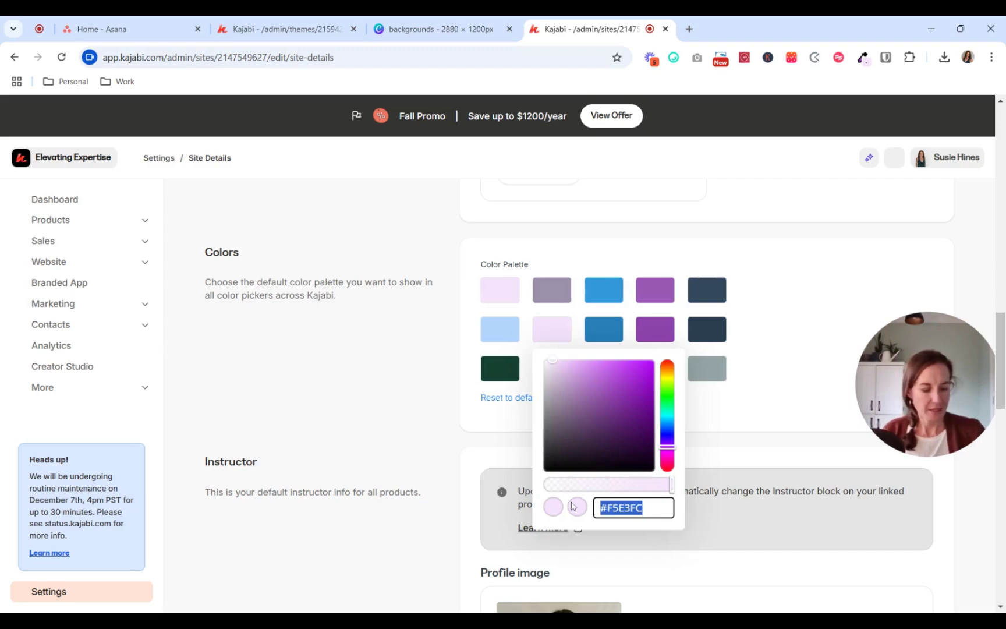
Step: Set the palette's second swatch in the second row to black 000000 and the one in the third row to white FFFFFF
type("000000")
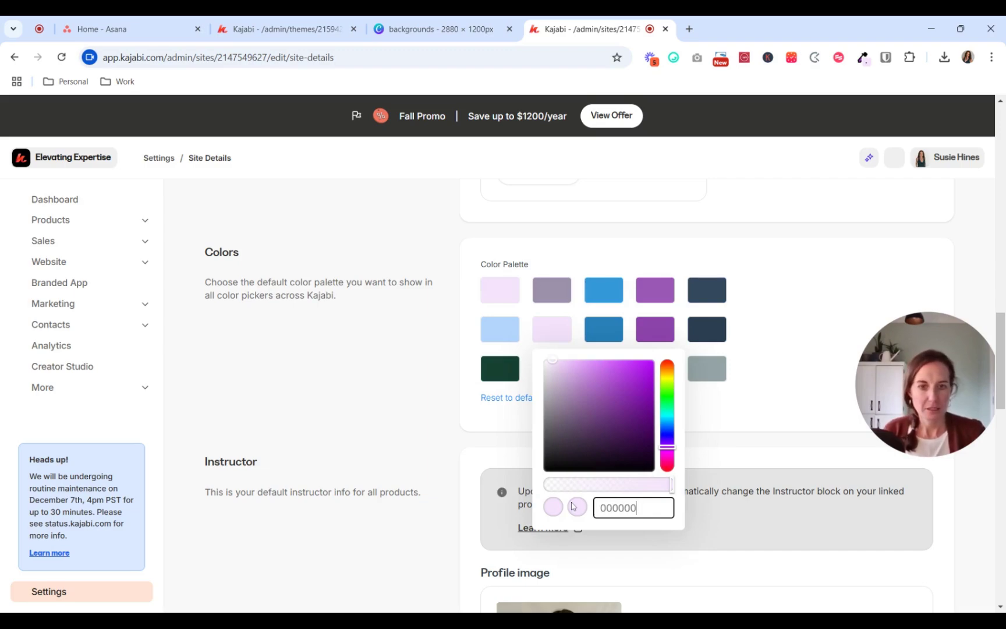
left_click(495, 470)
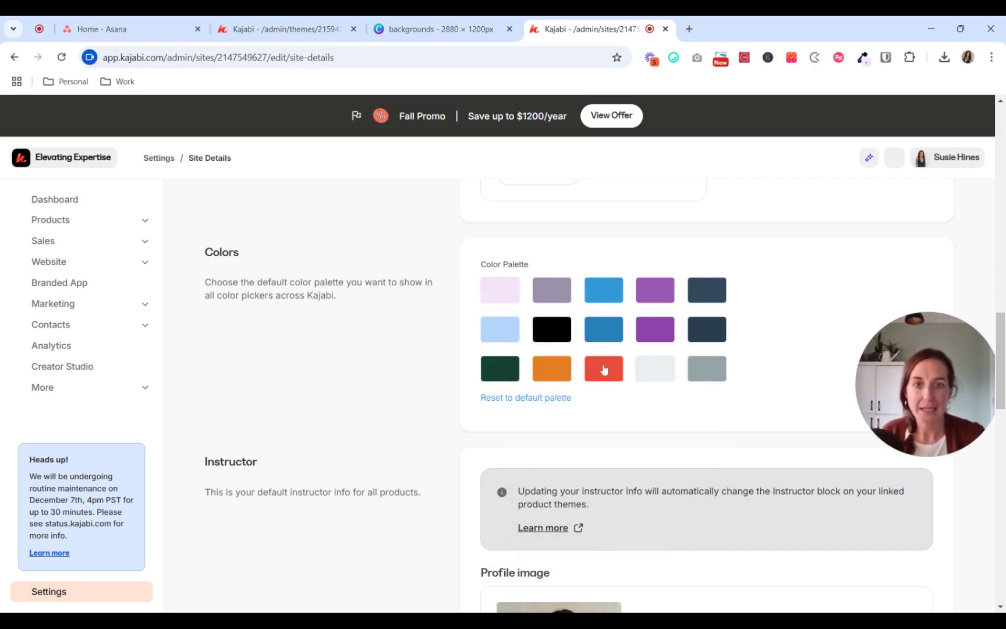
left_click(542, 374)
left_click(597, 547)
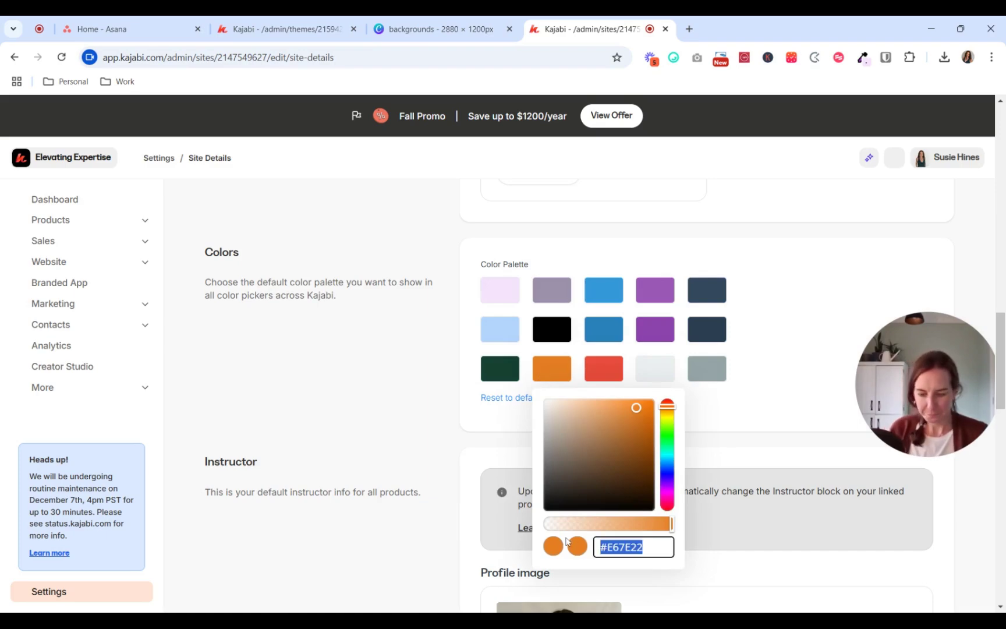
type("#FFFFFF")
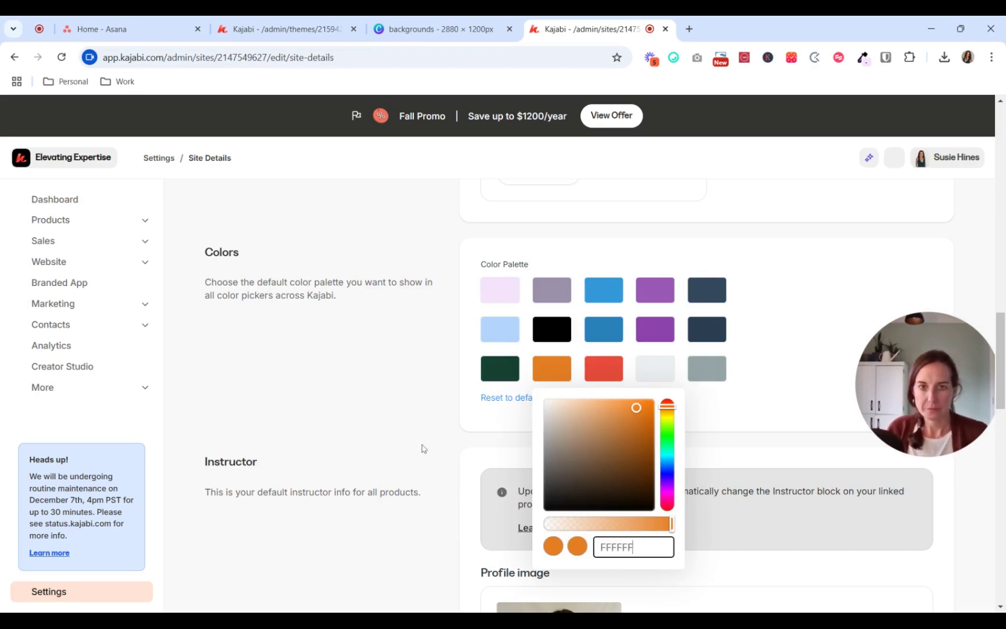
left_click(398, 433)
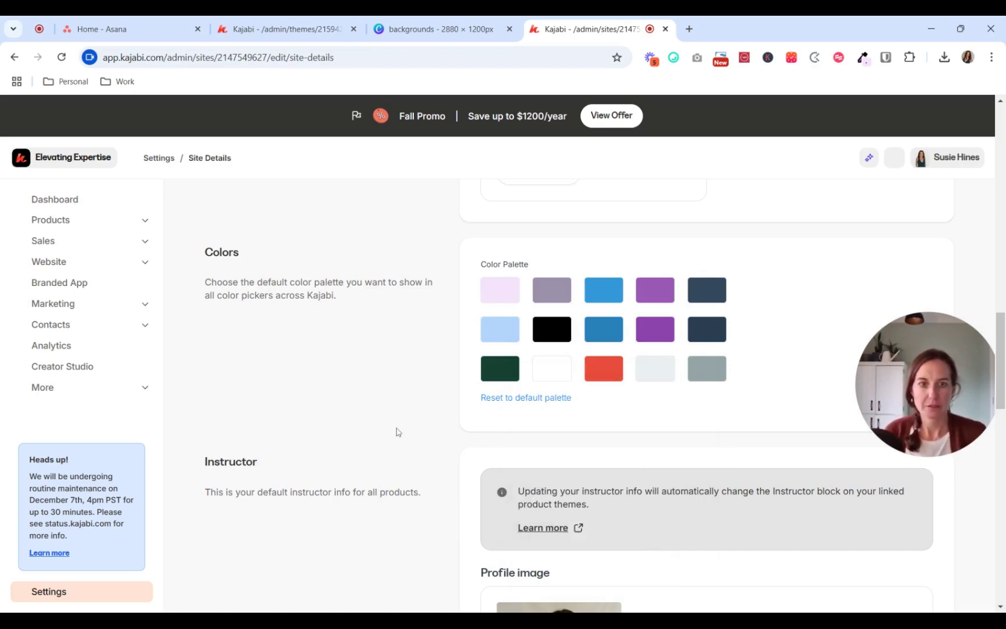
Step: Sample the teal #276072 from the Canva image's branch, apply it to the third swatch in the Kajabi palette's first row, and save the site details
left_click(460, 30)
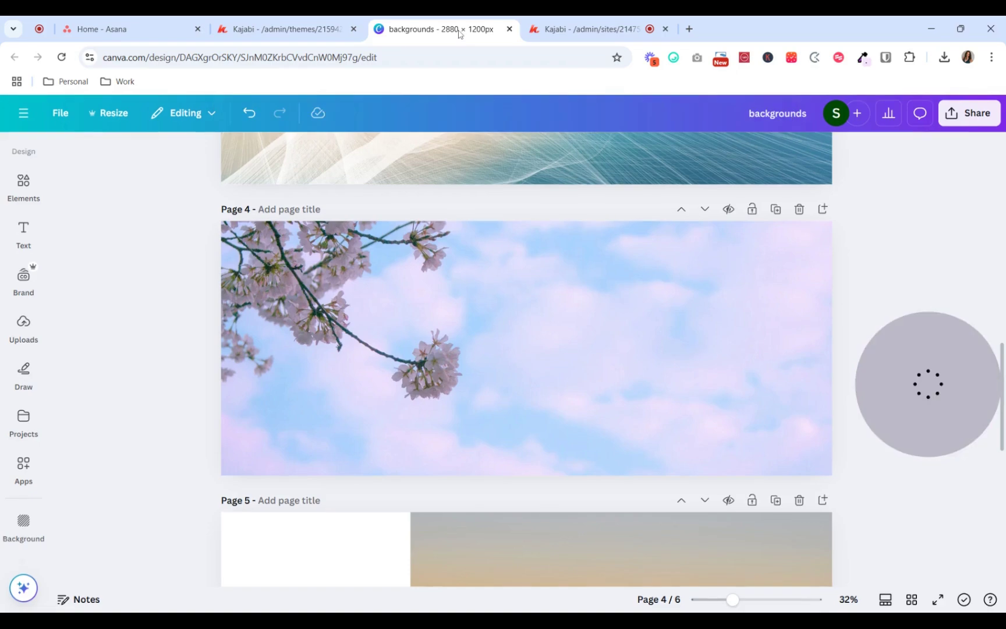
left_click(864, 57)
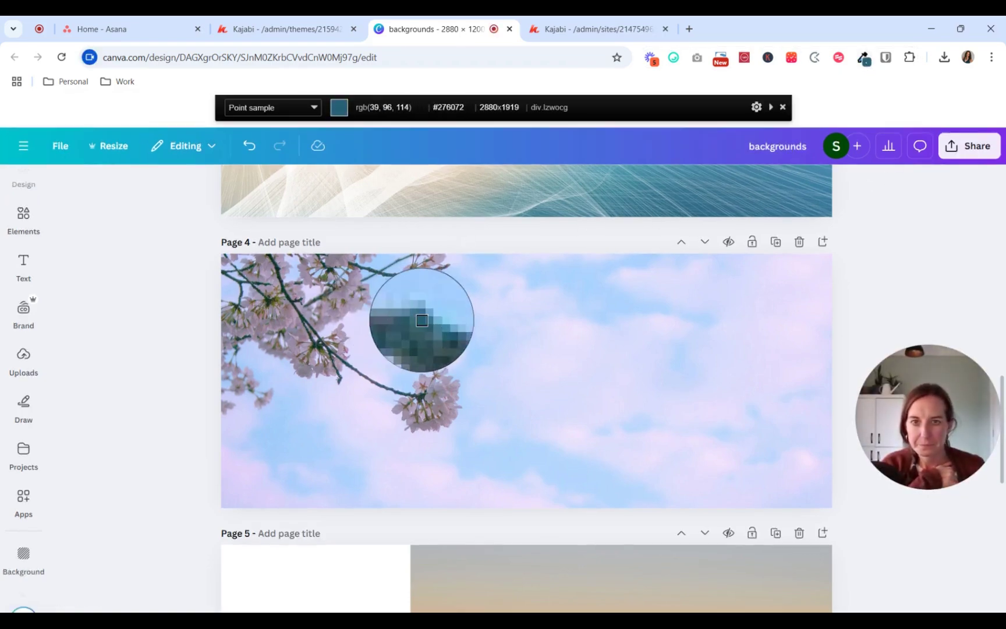
left_click(422, 320)
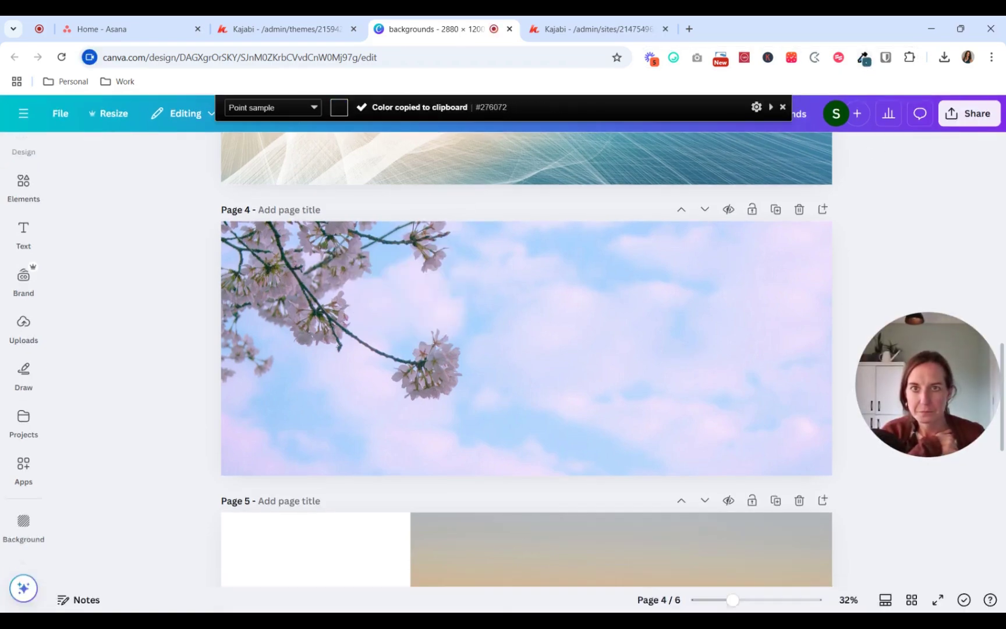
left_click(594, 28)
left_click(608, 328)
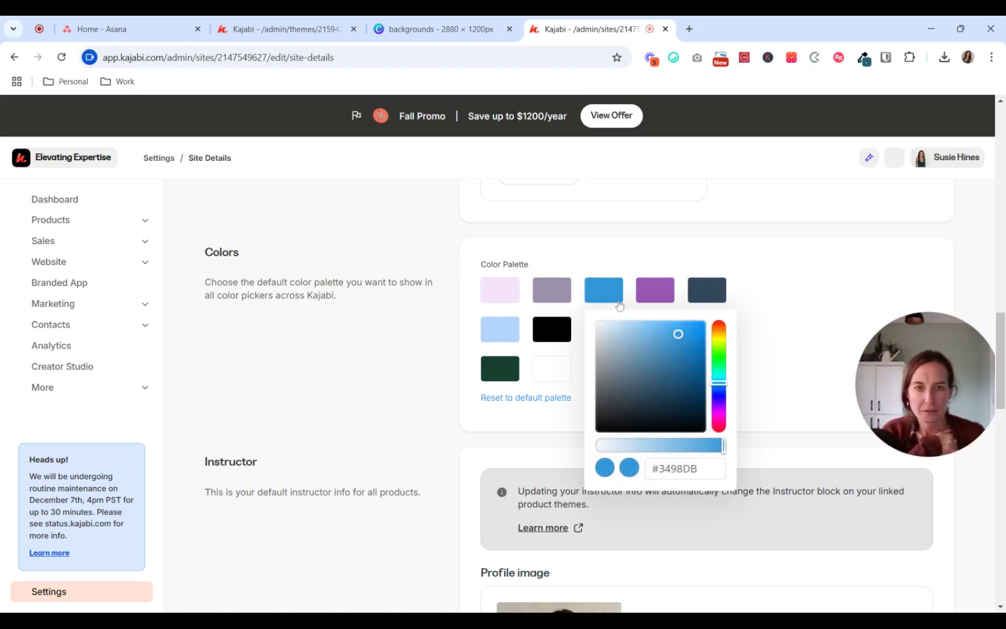
left_click(669, 469)
key("ctrl+v")
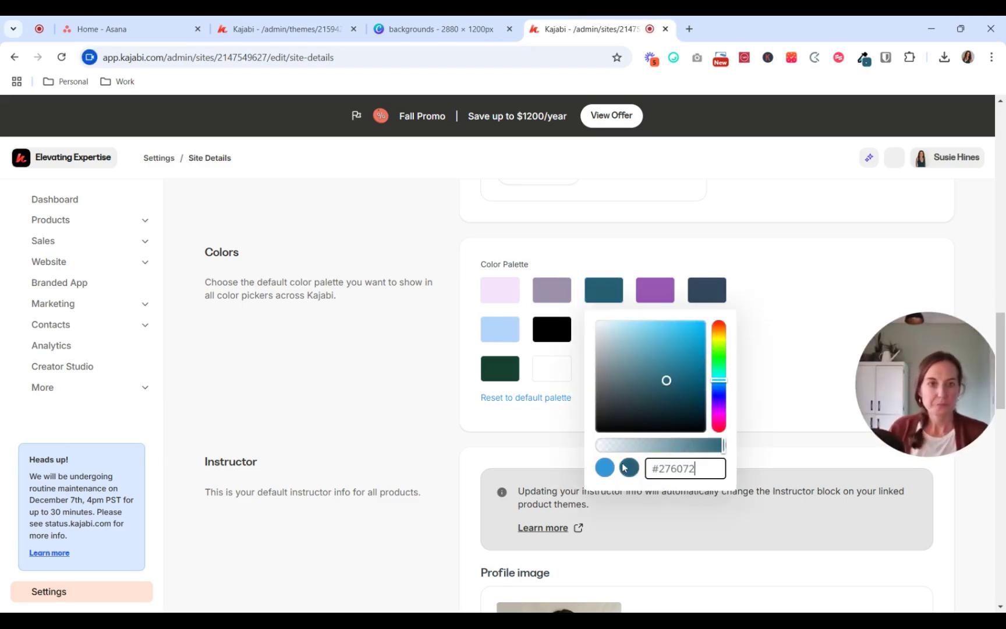
left_click(376, 342)
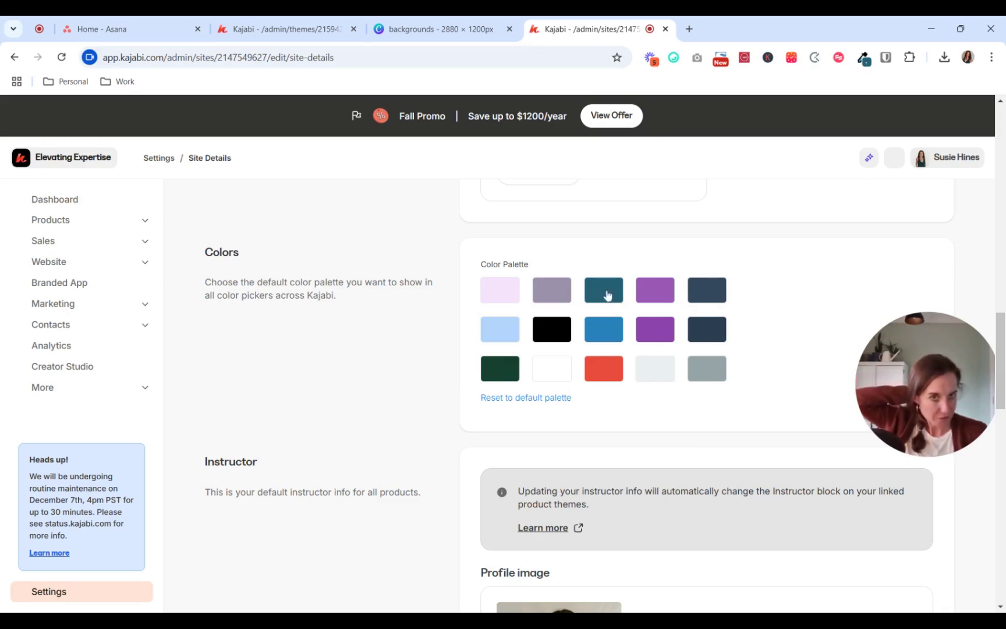
left_click_drag(1001, 319, 1001, 143)
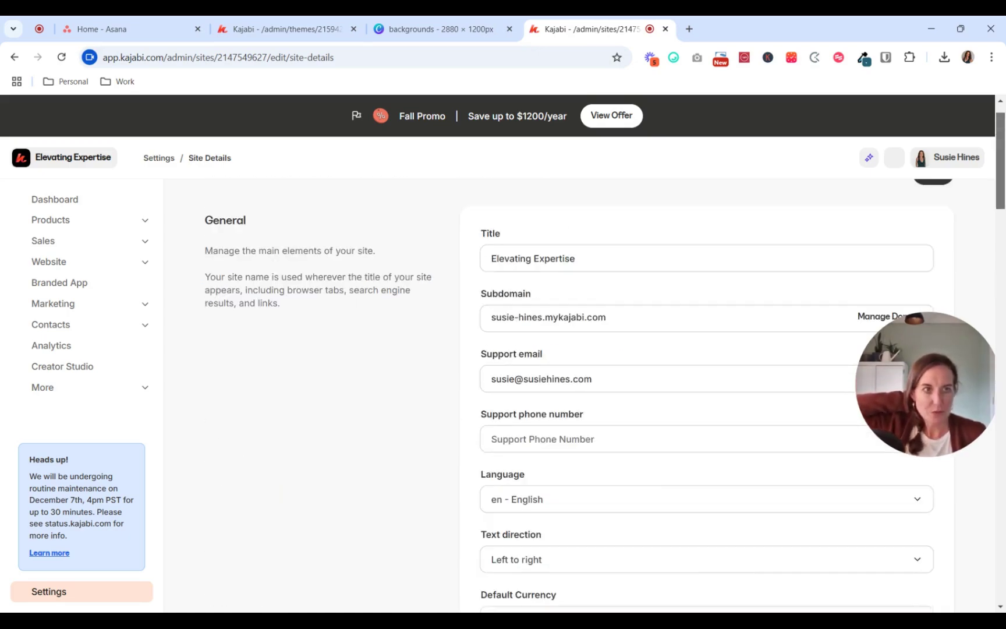
left_click(939, 212)
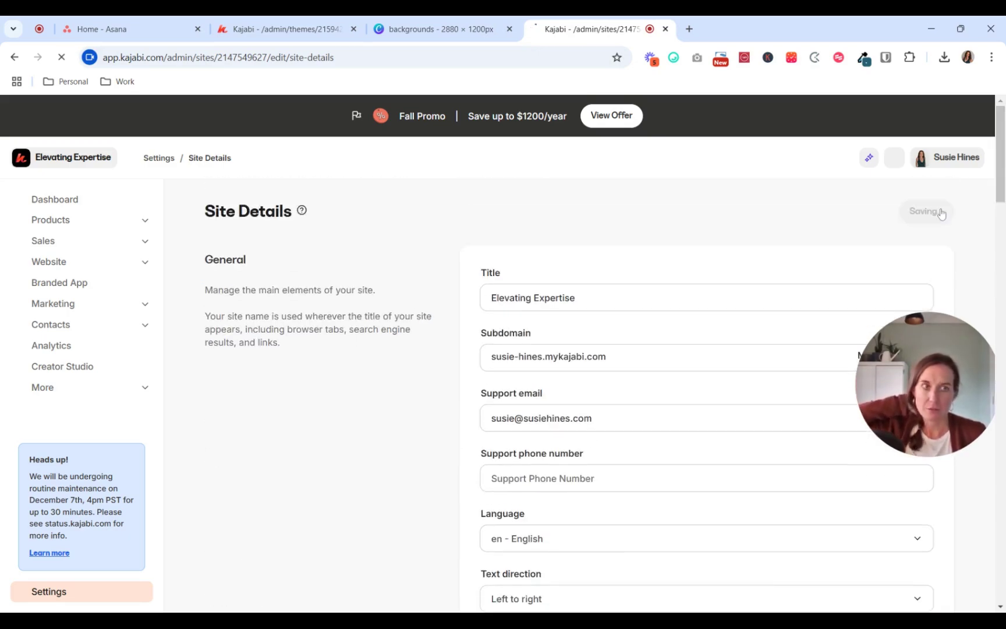
Step: Switch to the page editor for the [TEMPLATE] Home (sky) page and reload it to pick up the saved palette
left_click(290, 29)
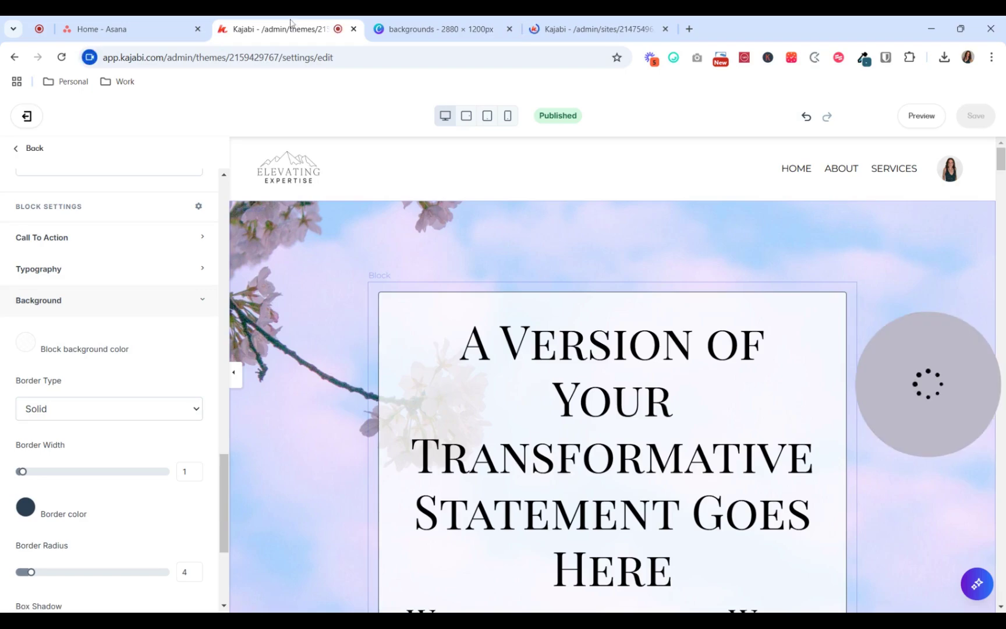
scroll(329, 407, "down", 10)
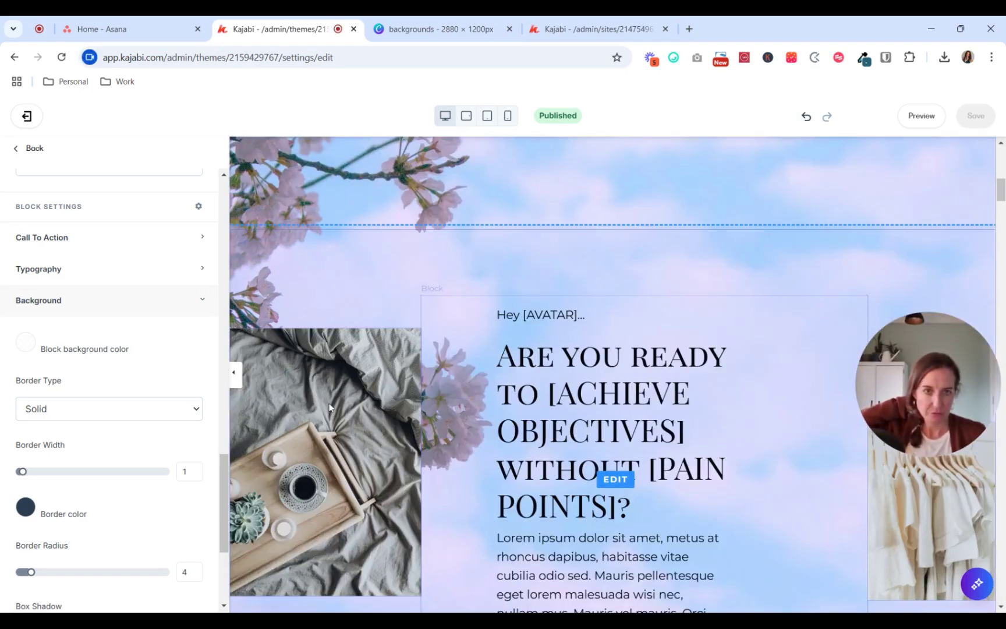
scroll(331, 407, "up", 6)
left_click(582, 479)
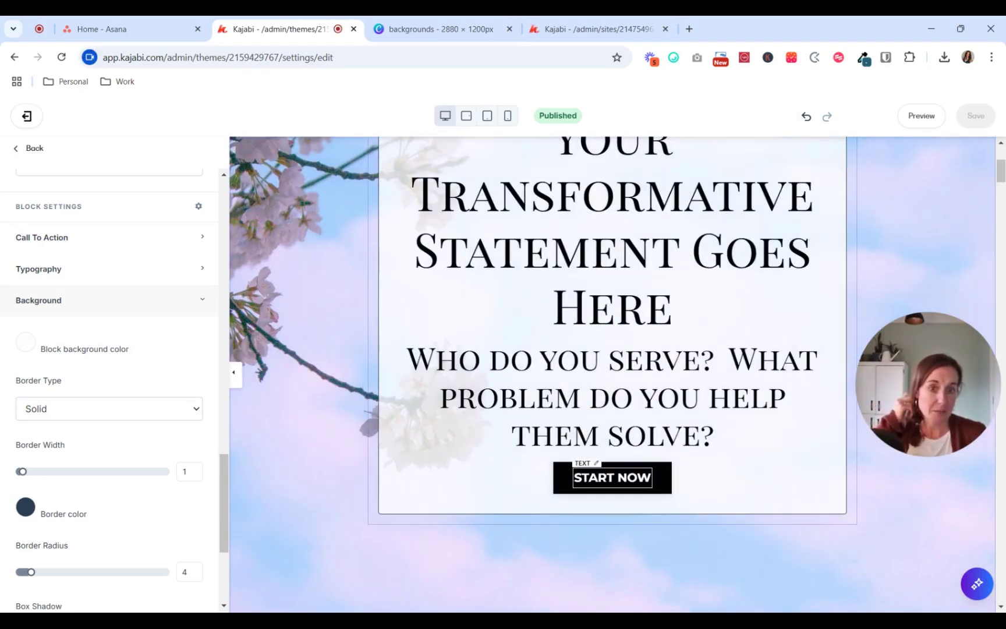
left_click(61, 57)
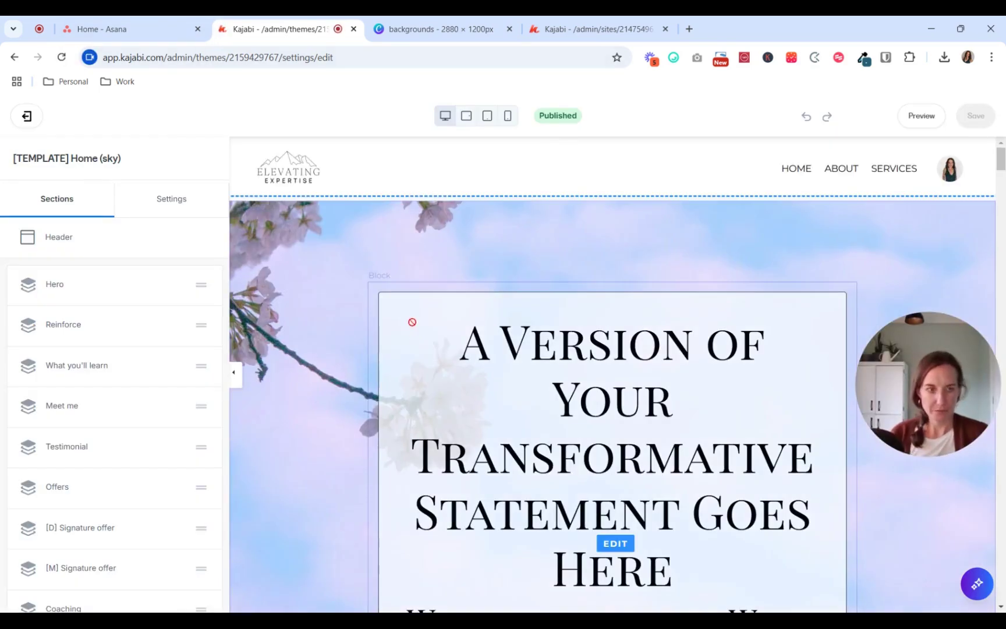
Step: Open the call-to-action settings of the hero text block that holds the START NOW button
scroll(437, 431, "down", 5)
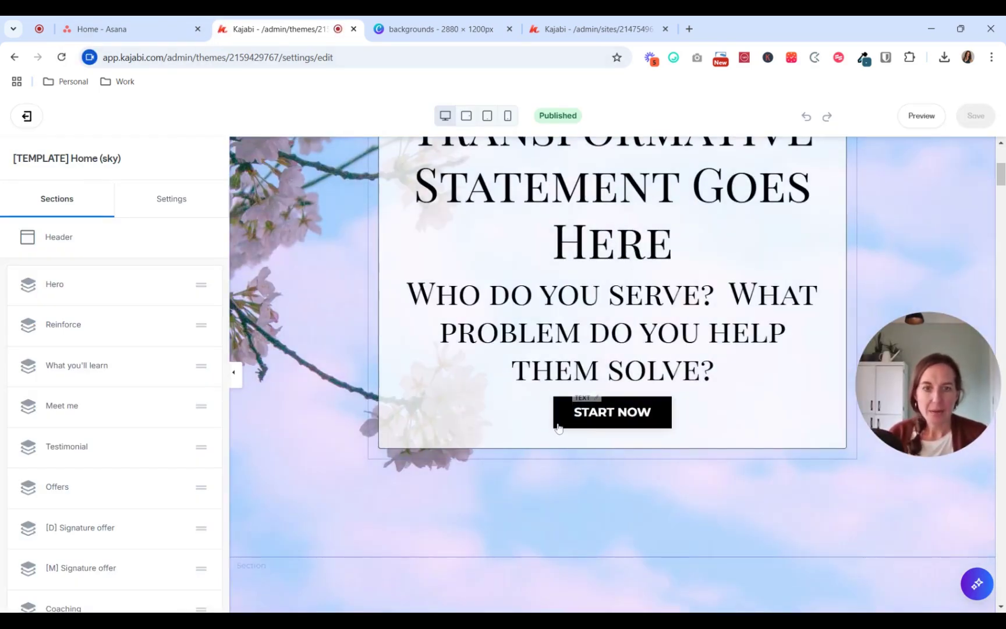
left_click(562, 409)
scroll(111, 379, "down", 5)
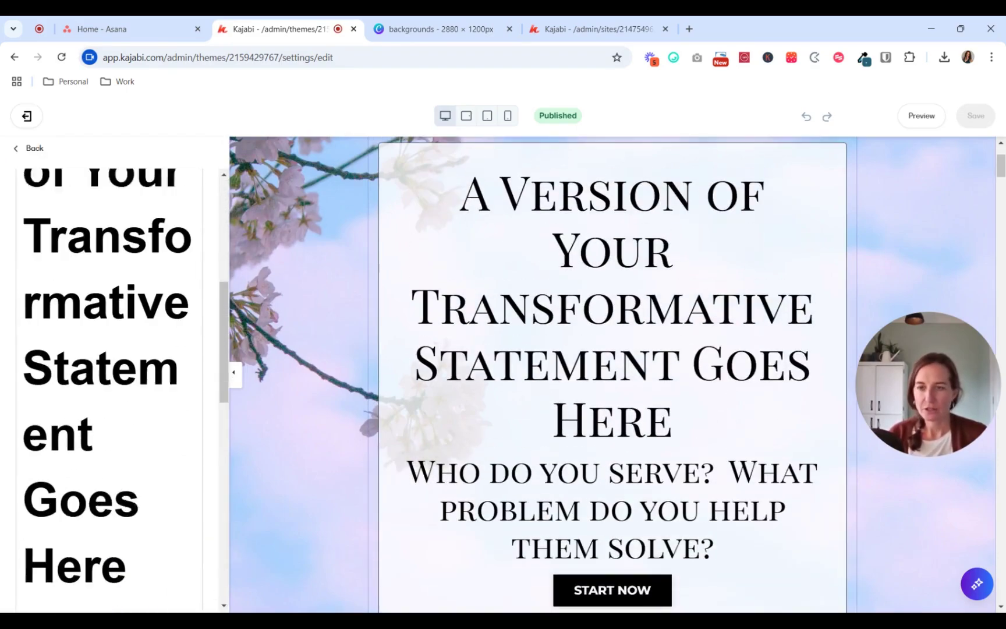
scroll(111, 378, "down", 1)
scroll(111, 378, "down", 10)
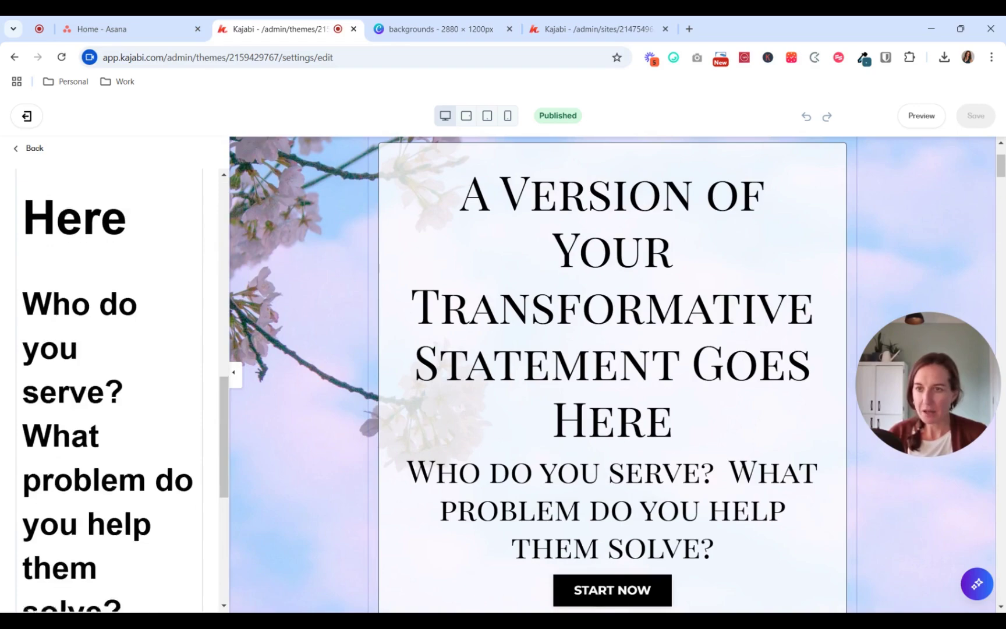
left_click(92, 377)
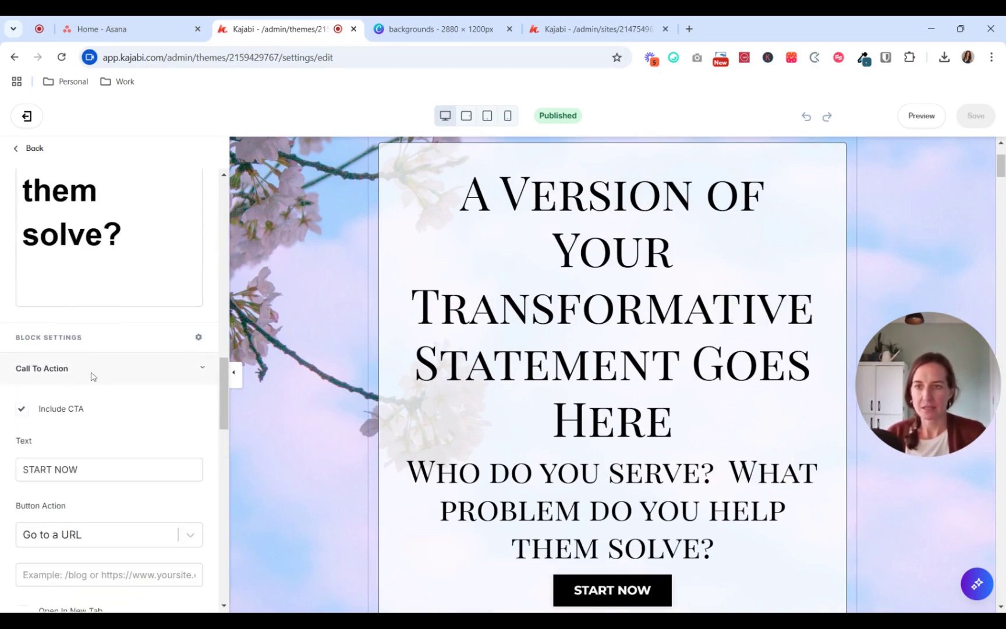
Step: Try the palette's light lavender and muted purple as the START NOW button background, settle on the teal 276072, and save the page
scroll(91, 377, "down", 4)
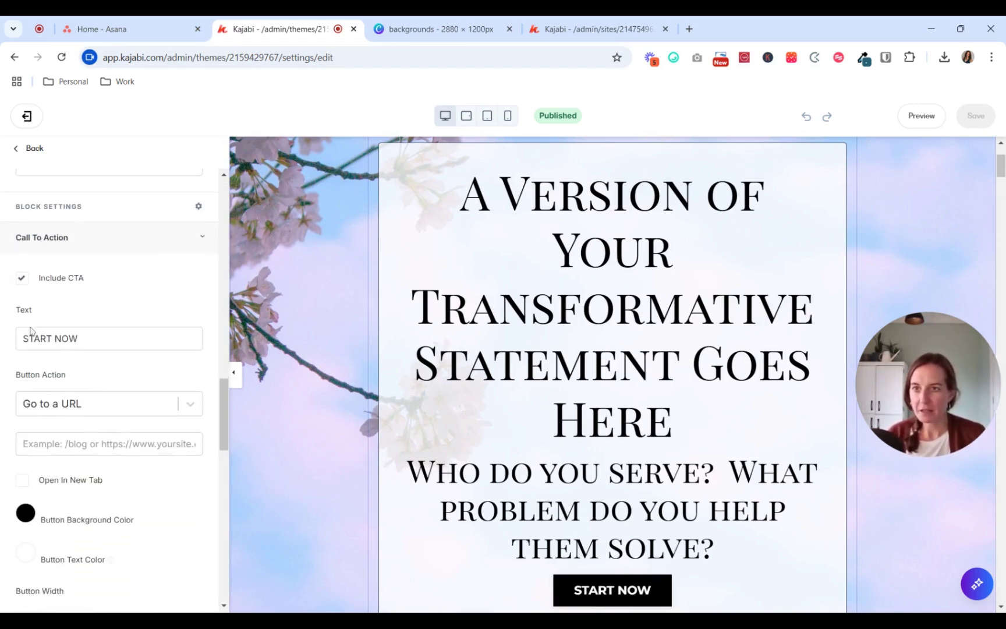
scroll(33, 331, "down", 10)
left_click(31, 321)
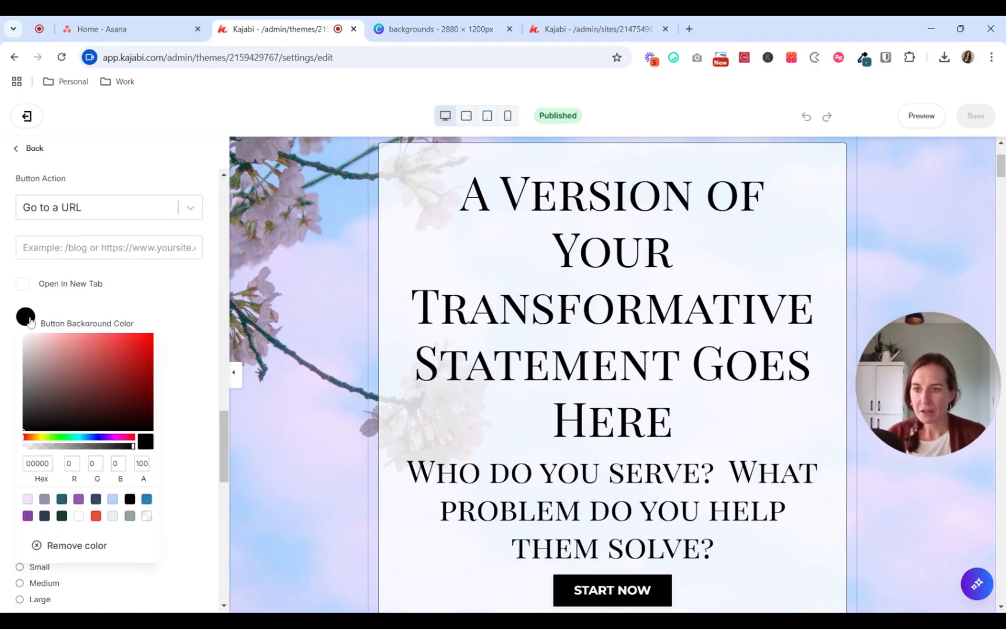
left_click(28, 502)
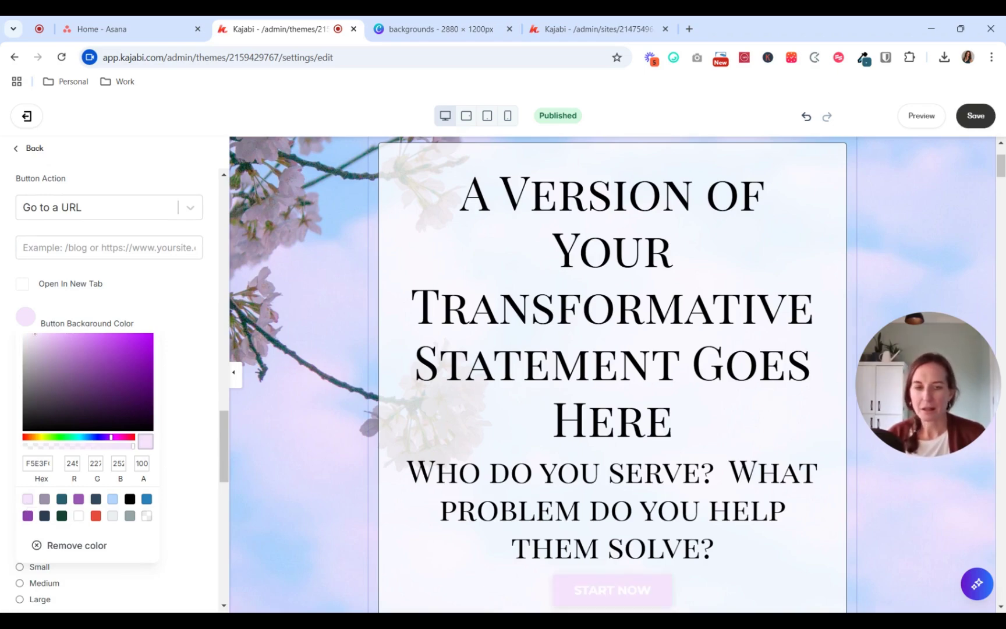
left_click(44, 501)
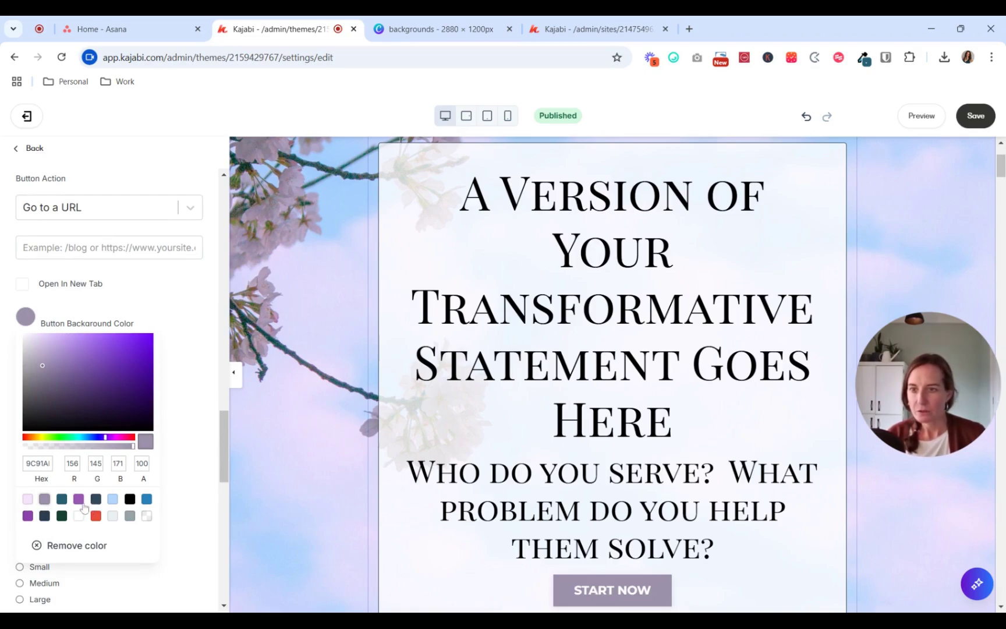
left_click(62, 500)
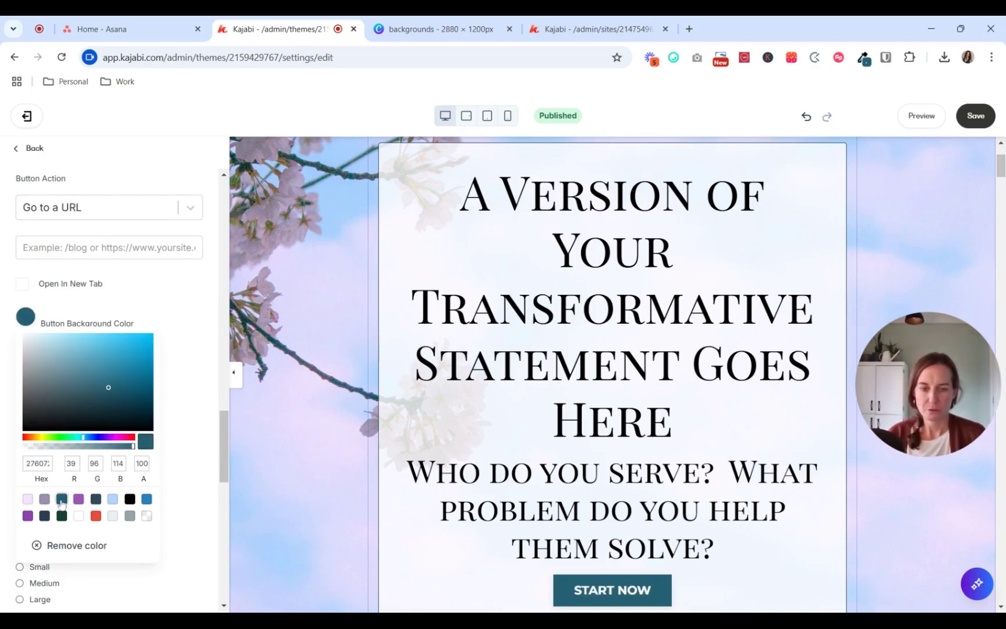
left_click(153, 317)
scroll(156, 326, "down", 4)
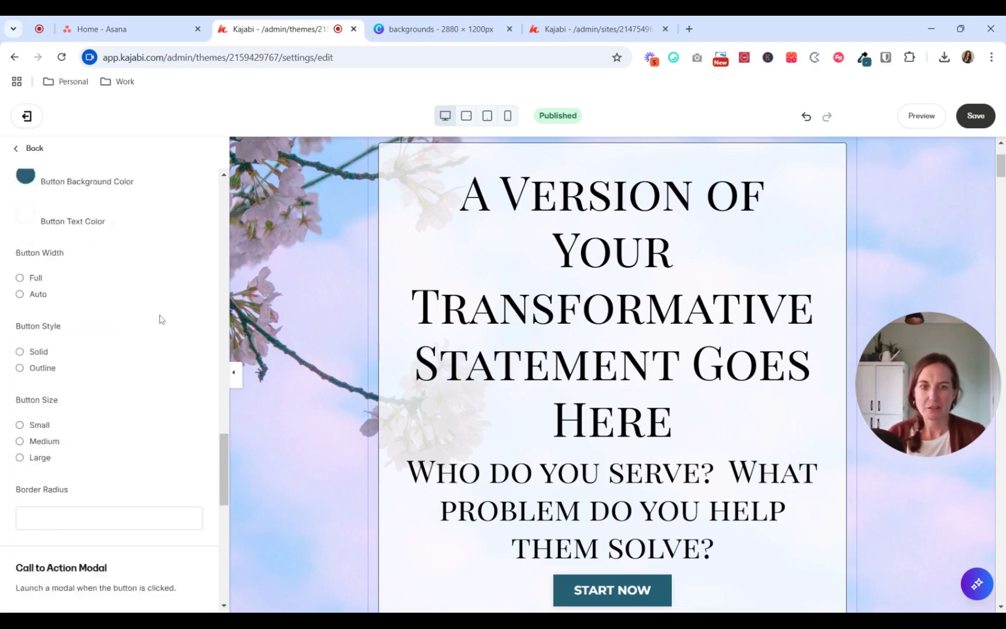
scroll(160, 344, "up", 5)
scroll(391, 374, "down", 3)
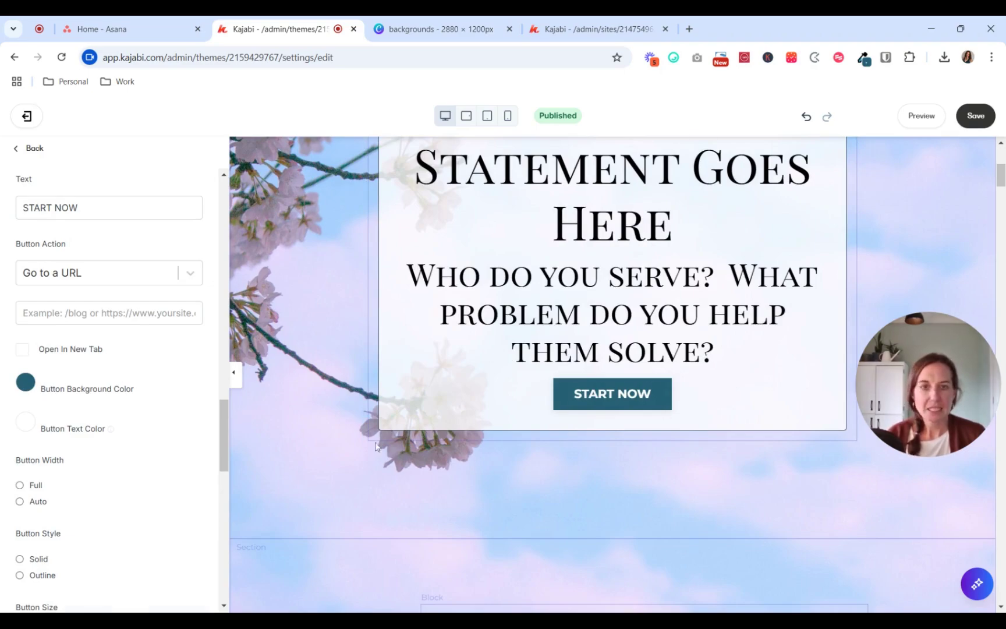
left_click(969, 124)
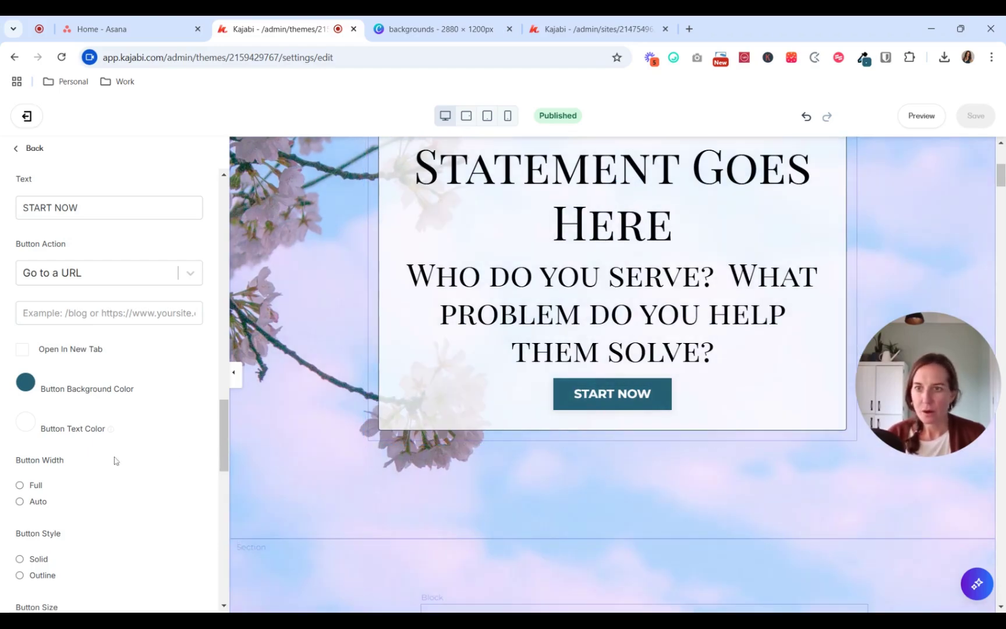
Step: Round the START NOW button with a border radius of 50 and save the page
scroll(107, 450, "down", 5)
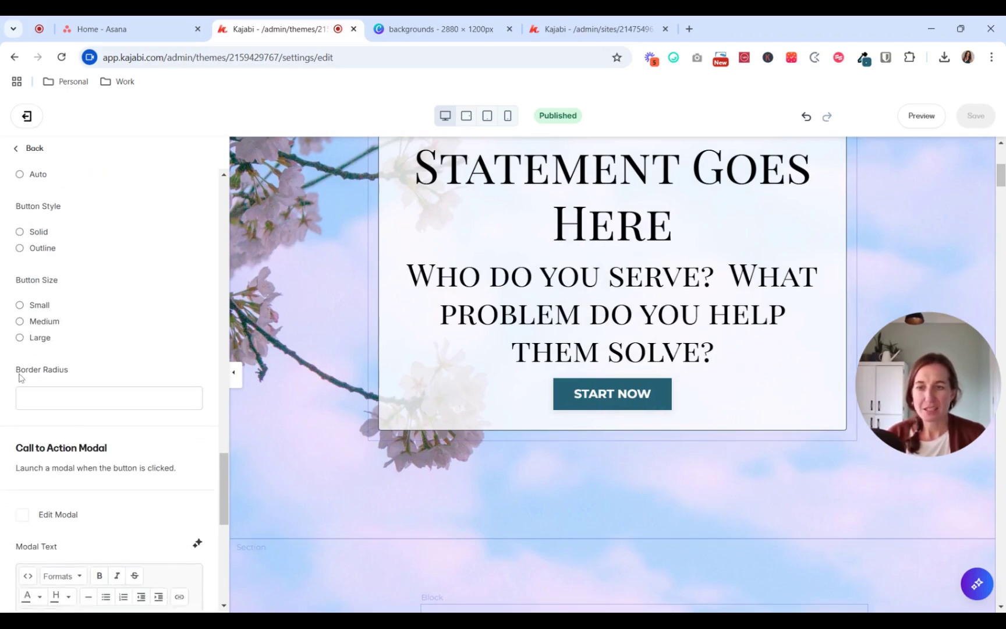
left_click(109, 399)
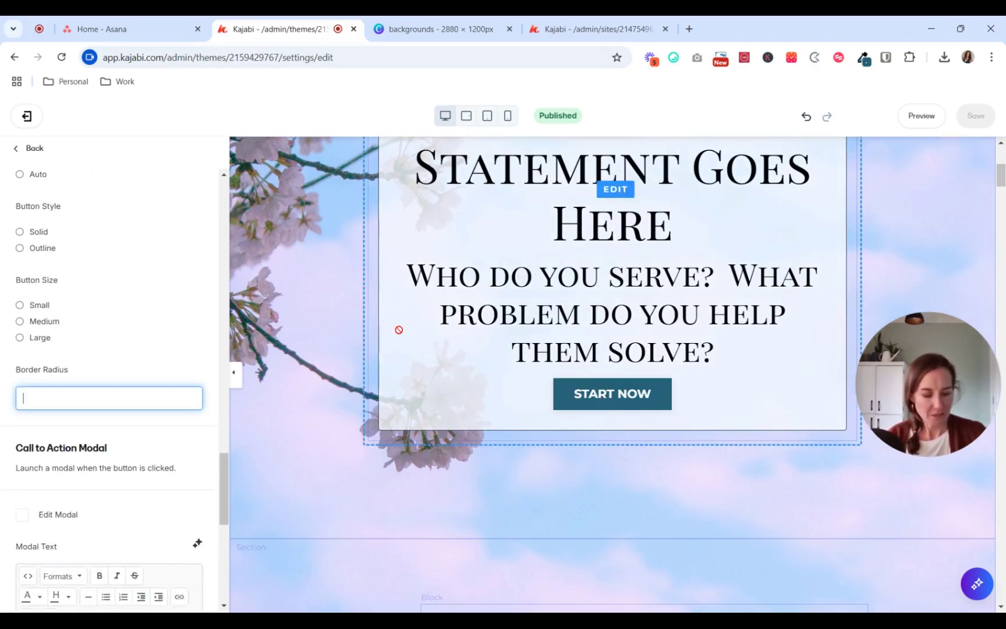
type("50")
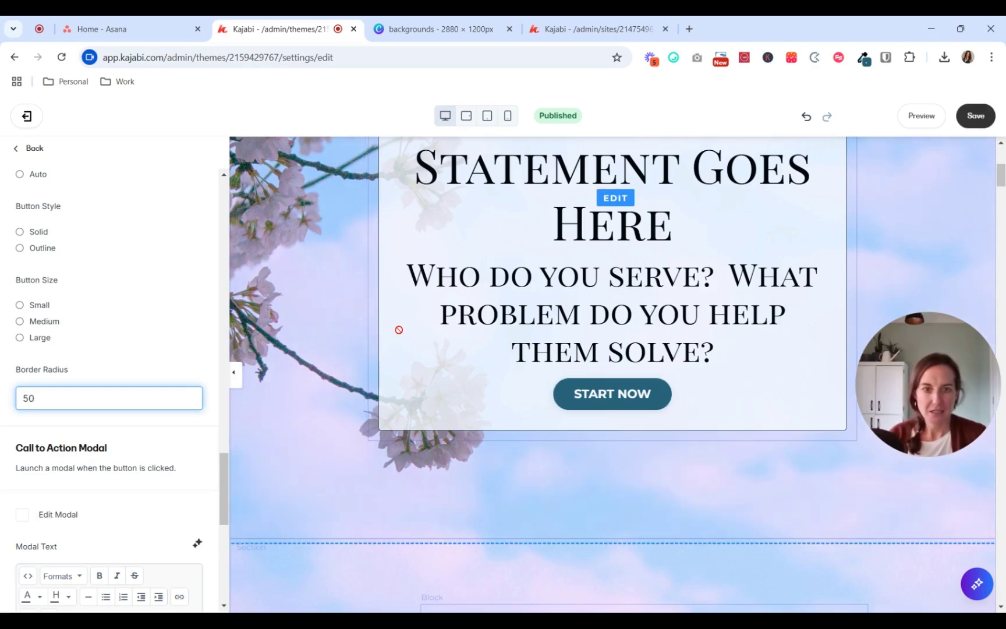
left_click(977, 115)
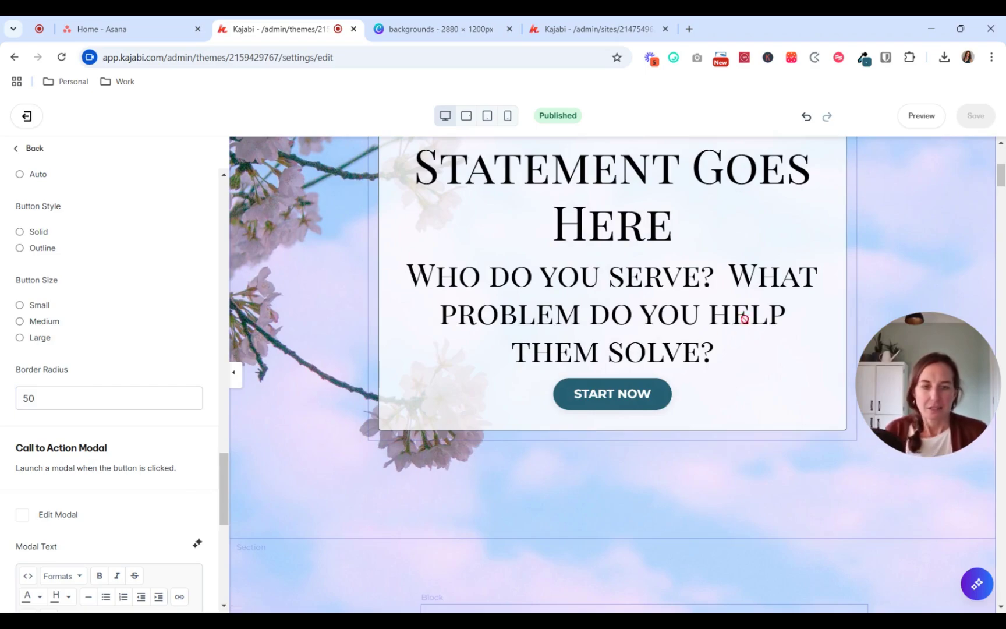
Step: Set the border radius of the hero text block's background to 20 and save the page
scroll(757, 384, "up", 6)
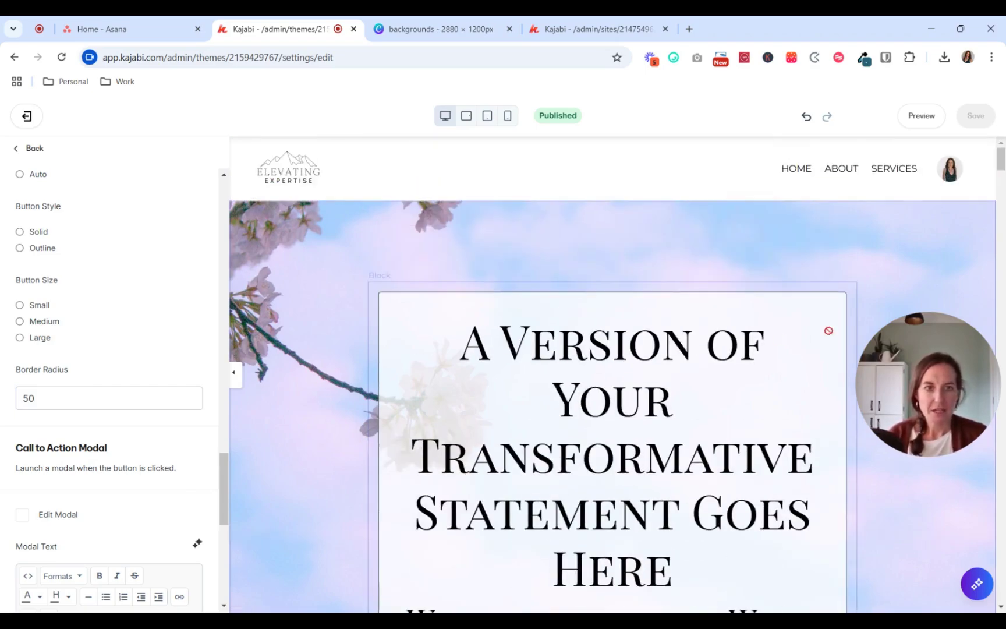
left_click(796, 321)
scroll(117, 379, "down", 7)
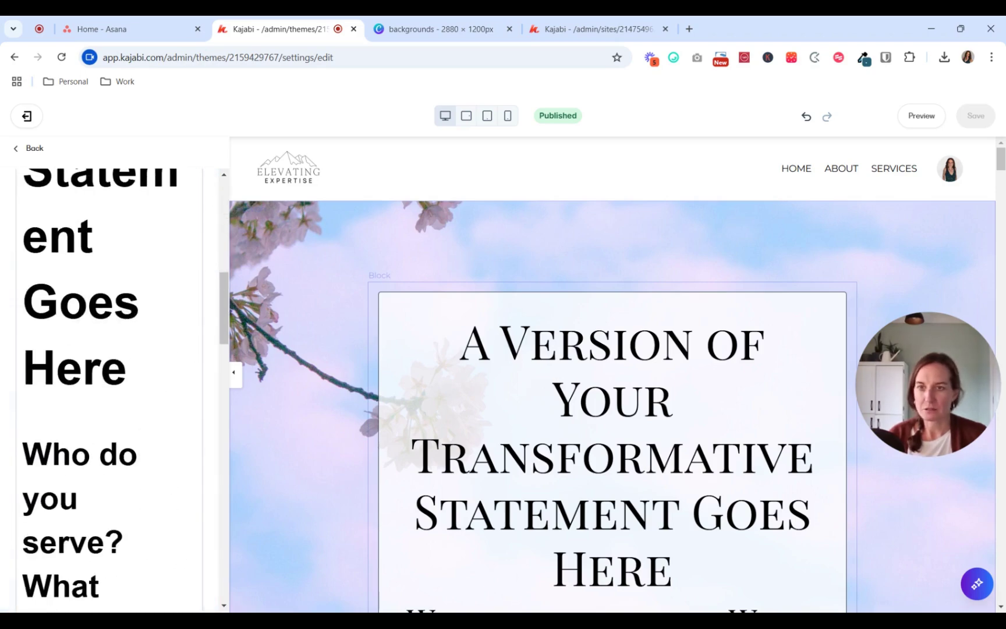
scroll(111, 384, "down", 6)
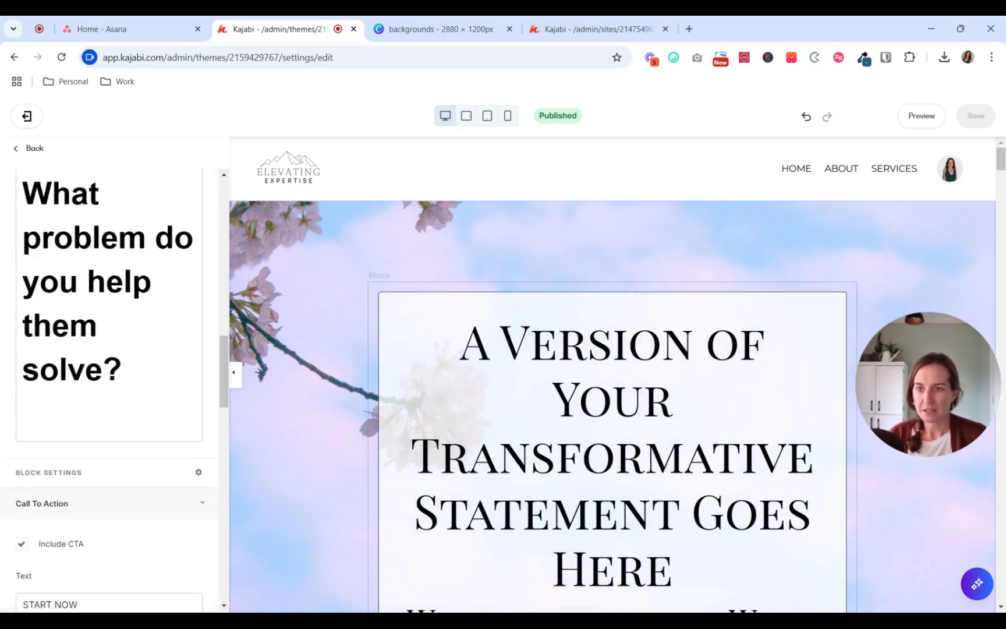
scroll(124, 390, "down", 7)
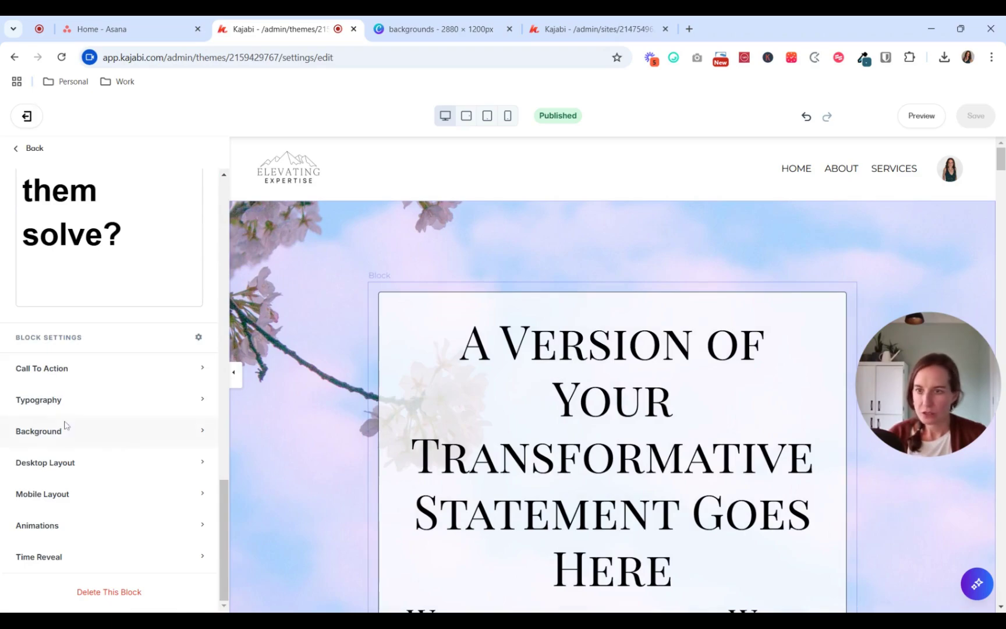
left_click(127, 436)
scroll(124, 434, "down", 4)
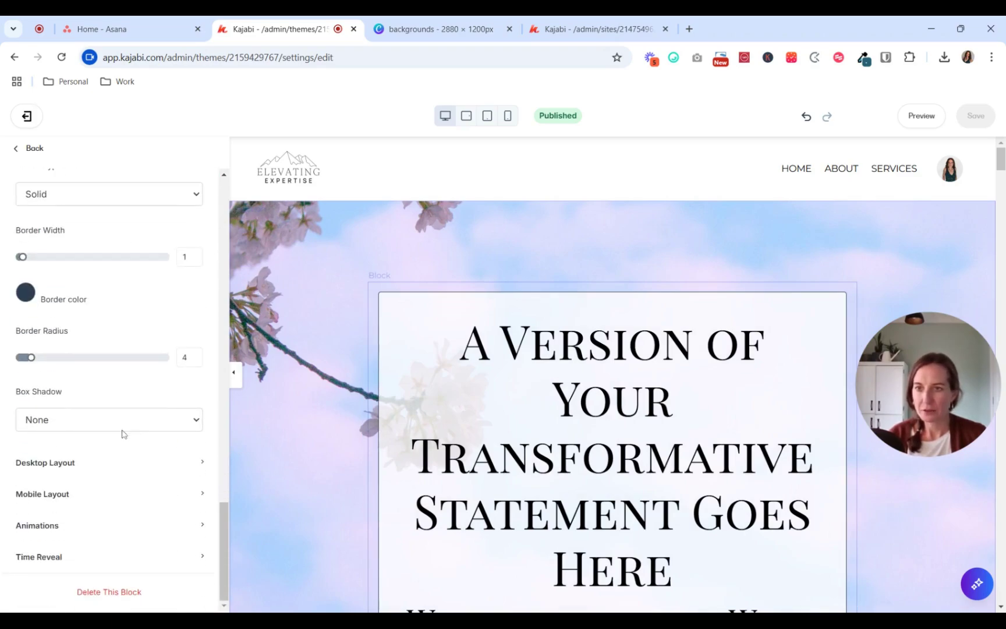
left_click_drag(31, 358, 81, 357)
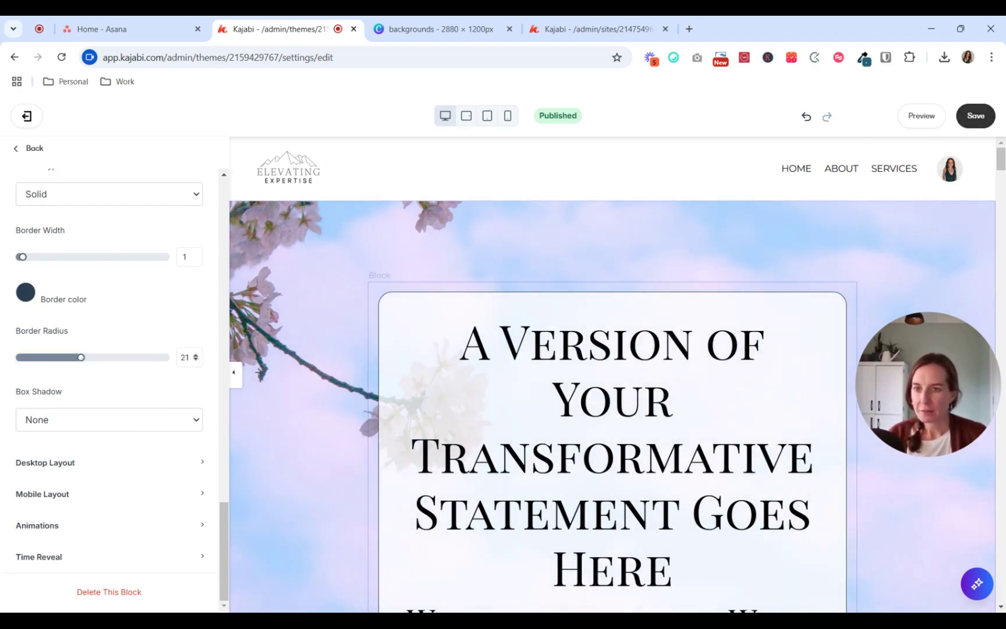
type("20")
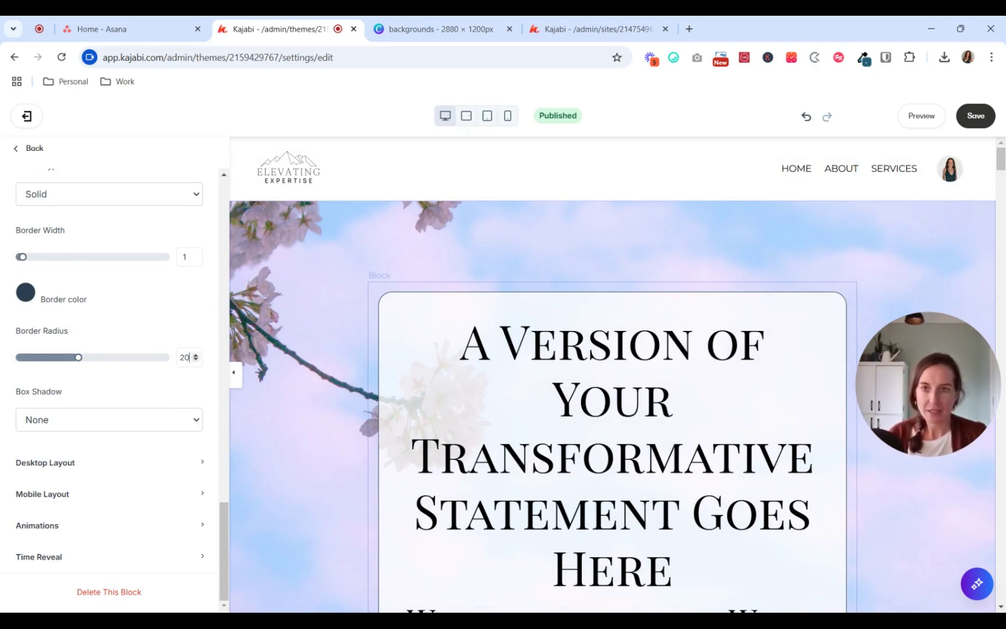
left_click(975, 116)
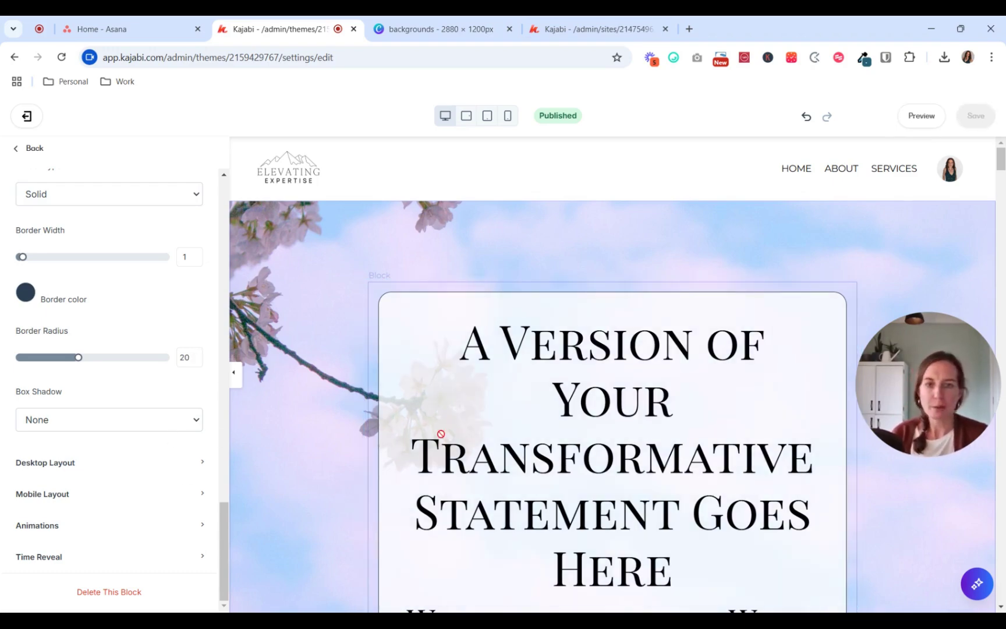
Step: Set the Reinforce section's background color to the palette's light lavender swatch
scroll(735, 302, "down", 3)
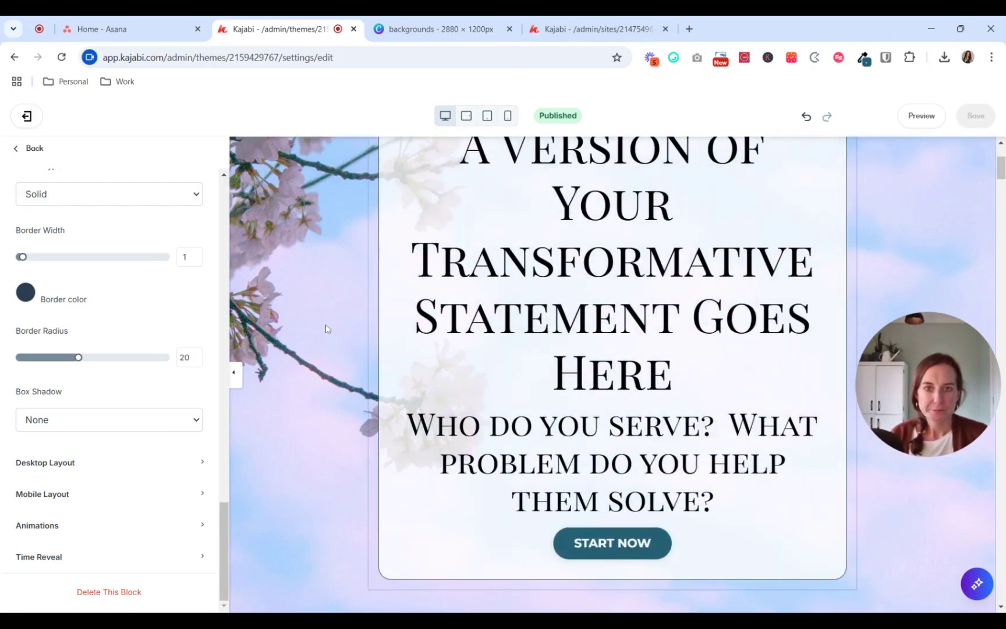
scroll(285, 329, "down", 5)
scroll(283, 329, "down", 3)
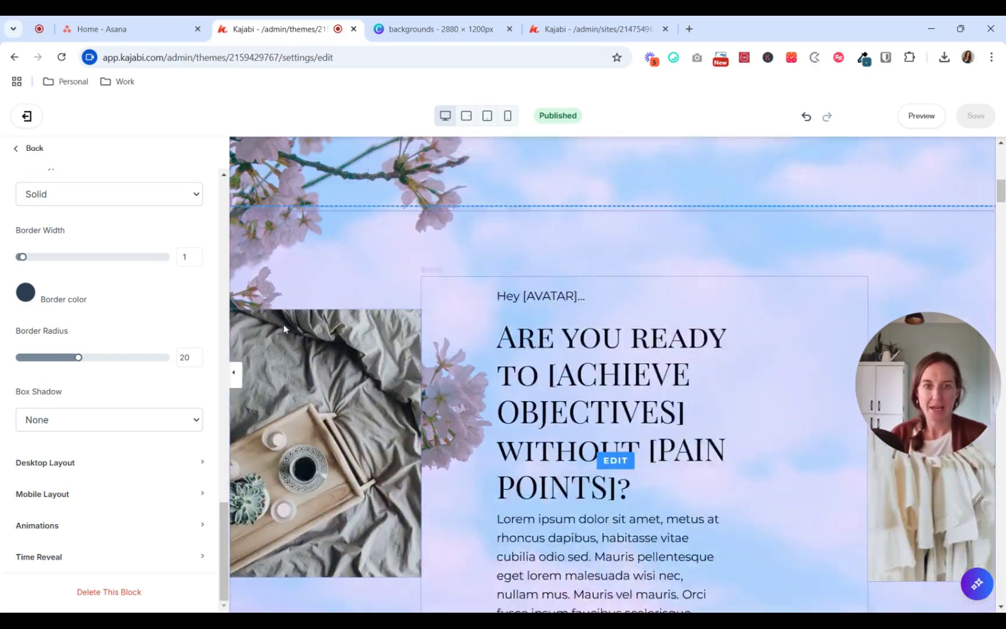
left_click(562, 215)
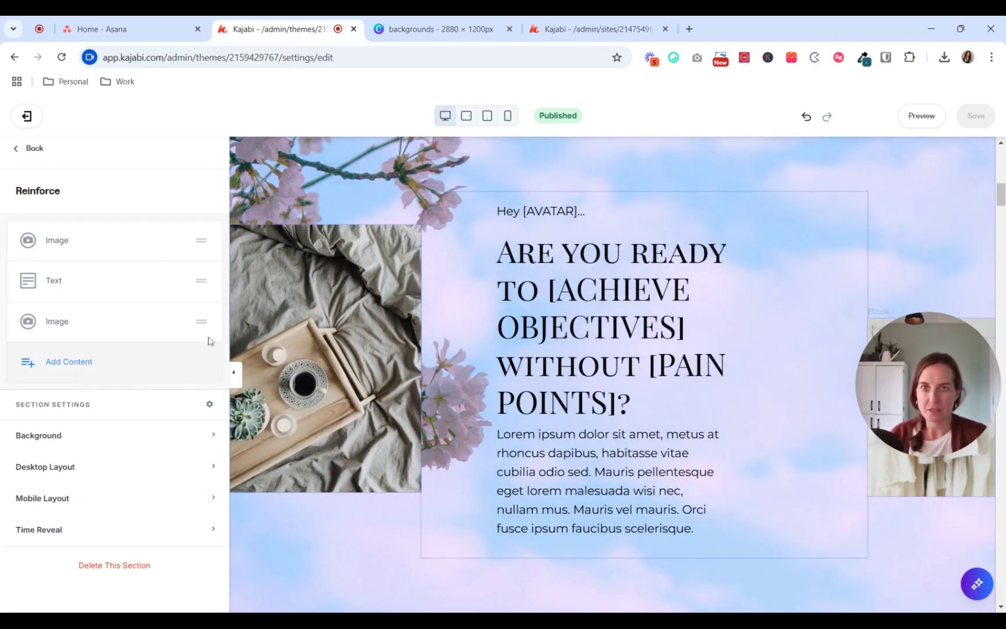
left_click(106, 431)
scroll(107, 428, "down", 3)
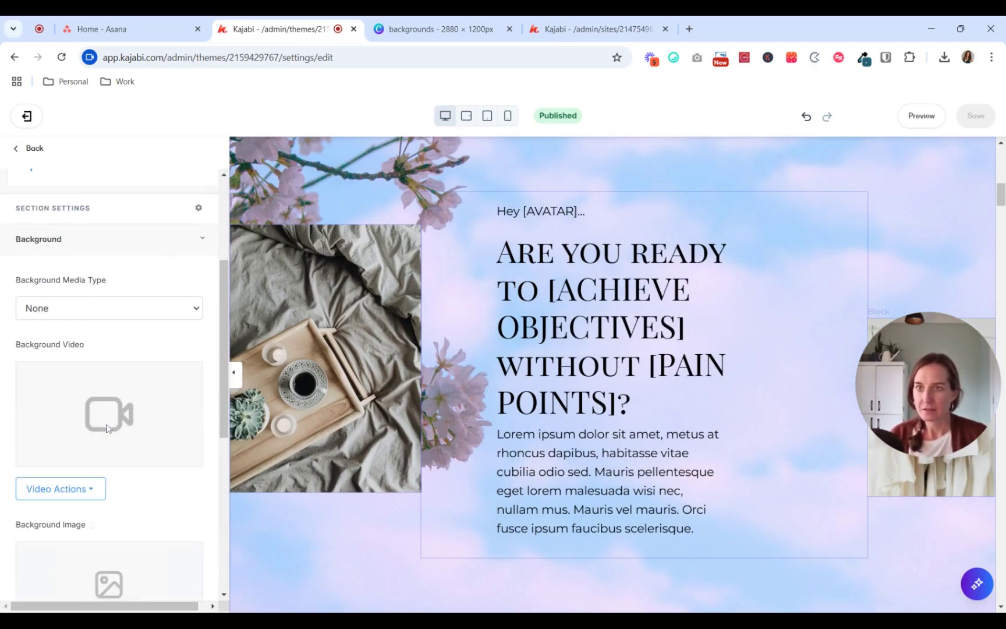
scroll(107, 430, "down", 6)
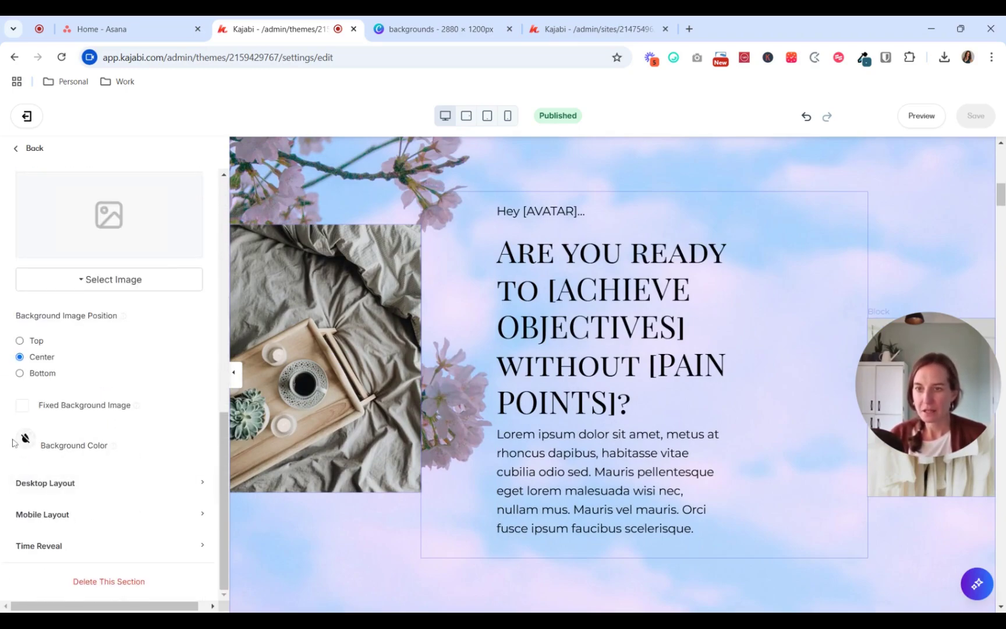
left_click(26, 441)
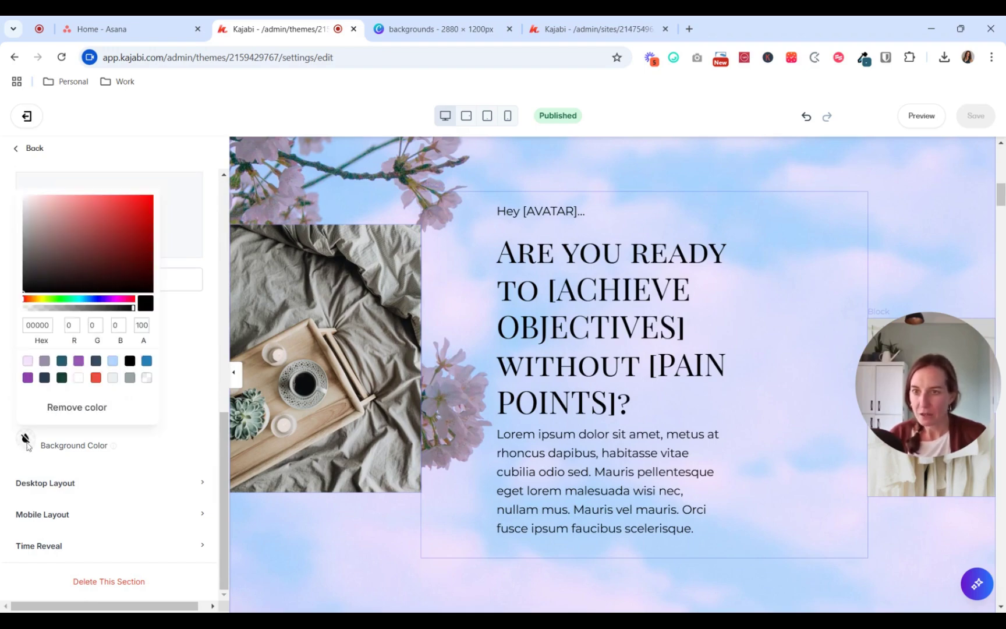
left_click(27, 361)
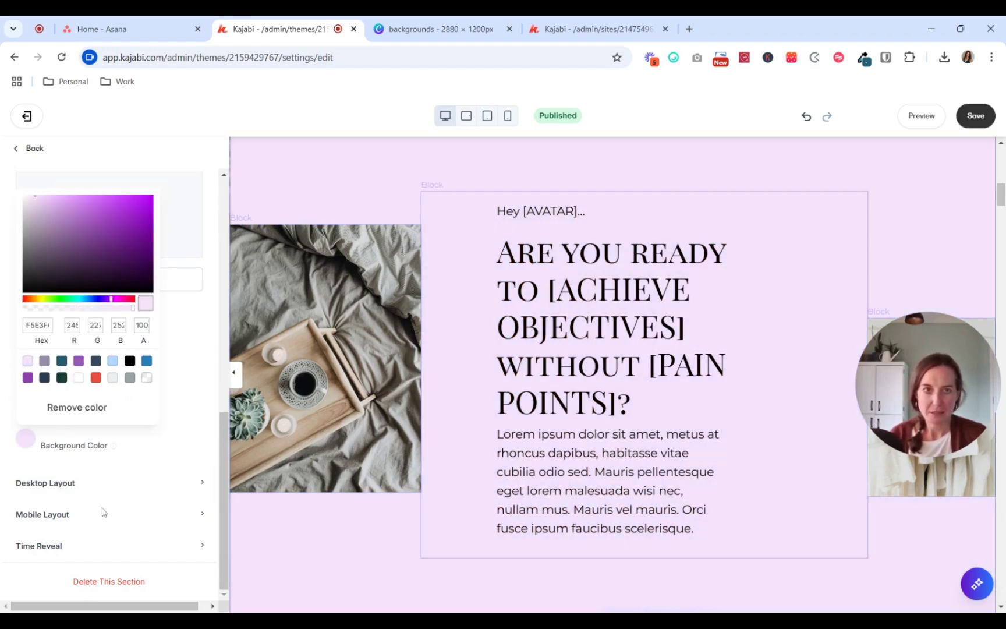
Step: Set the block background color of the "What You'll Learn Here" text to white
left_click(974, 116)
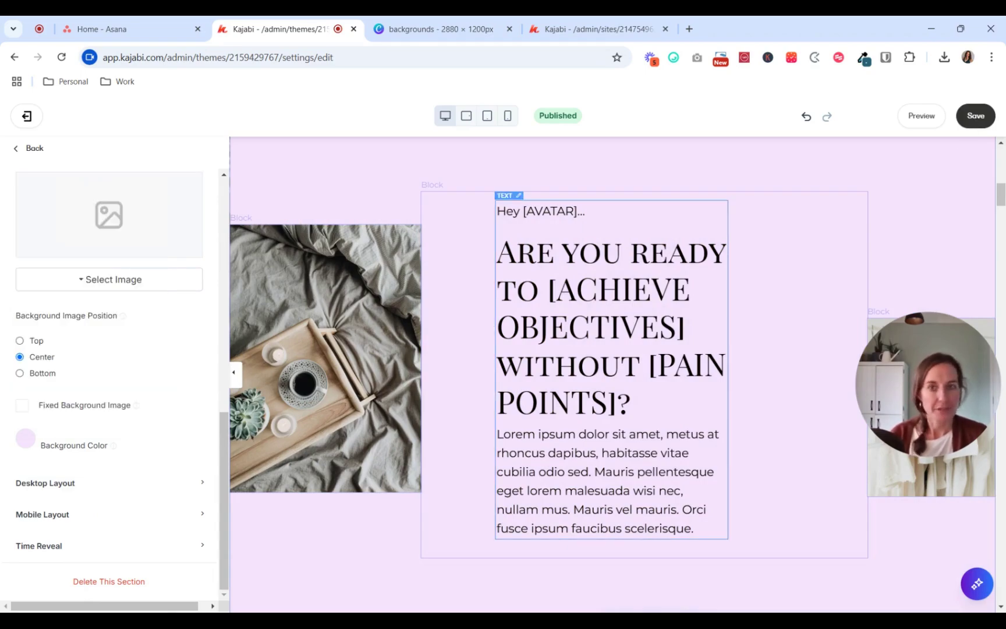
scroll(636, 317, "up", 3)
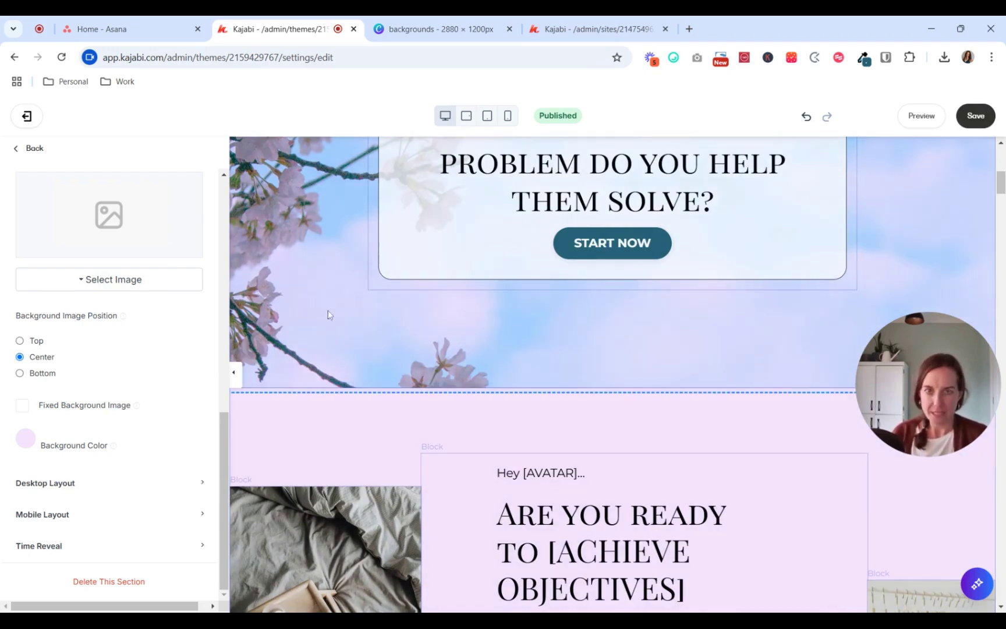
scroll(702, 415, "down", 10)
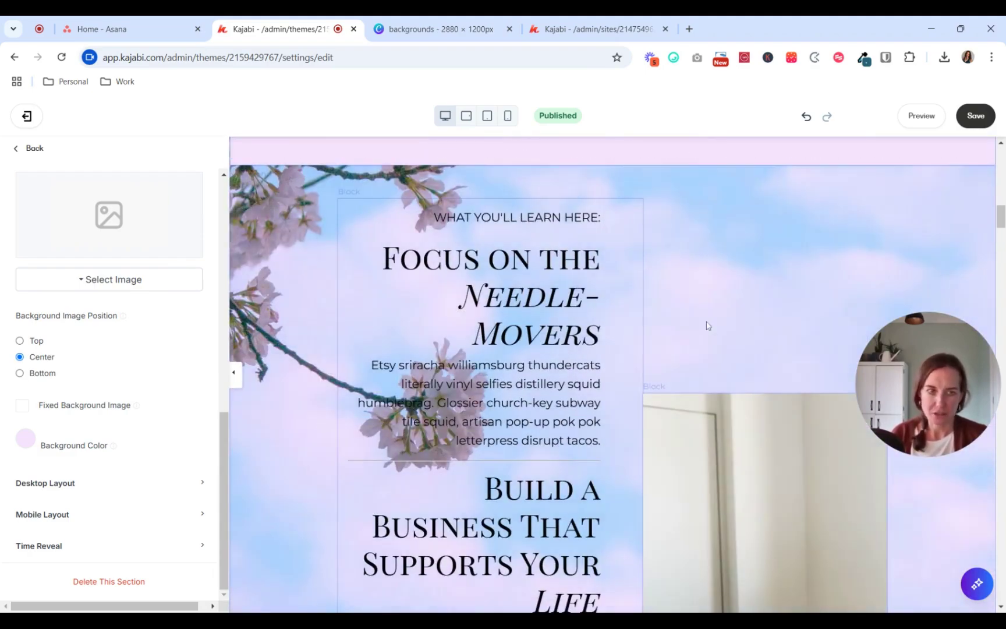
left_click(523, 332)
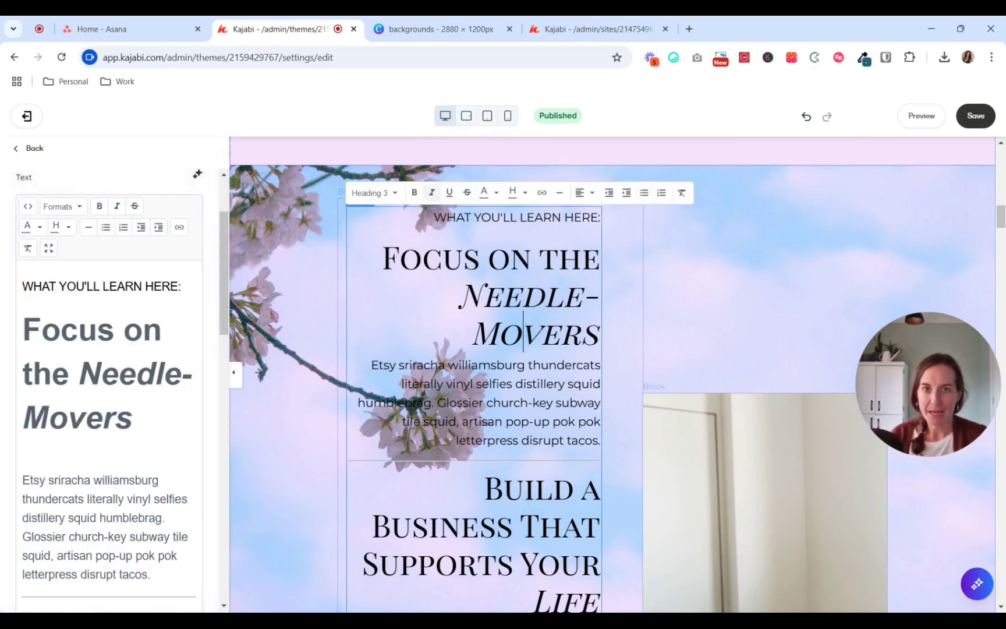
scroll(96, 411, "down", 15)
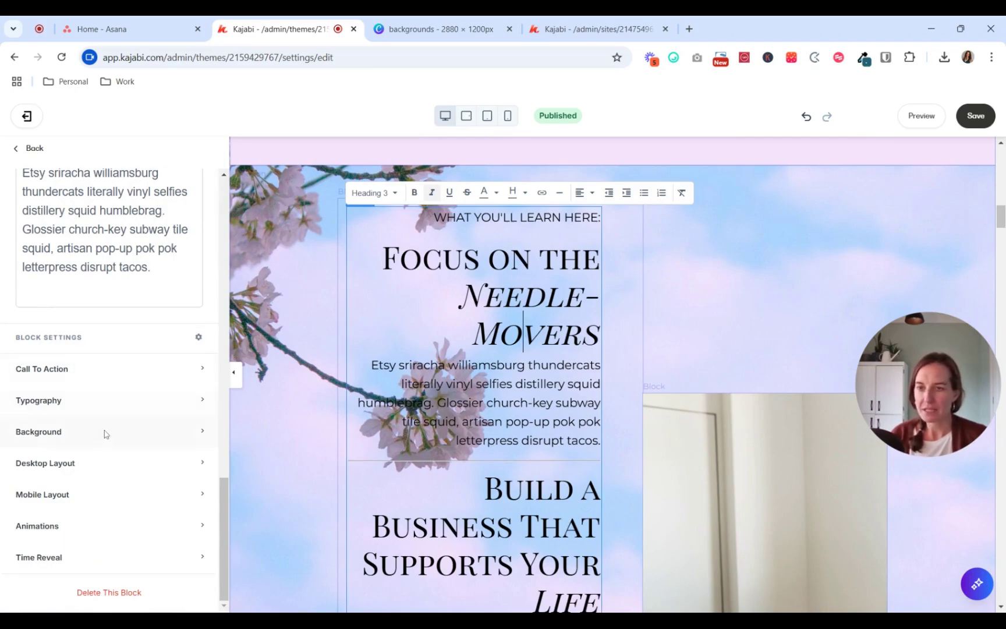
left_click(106, 434)
left_click(20, 475)
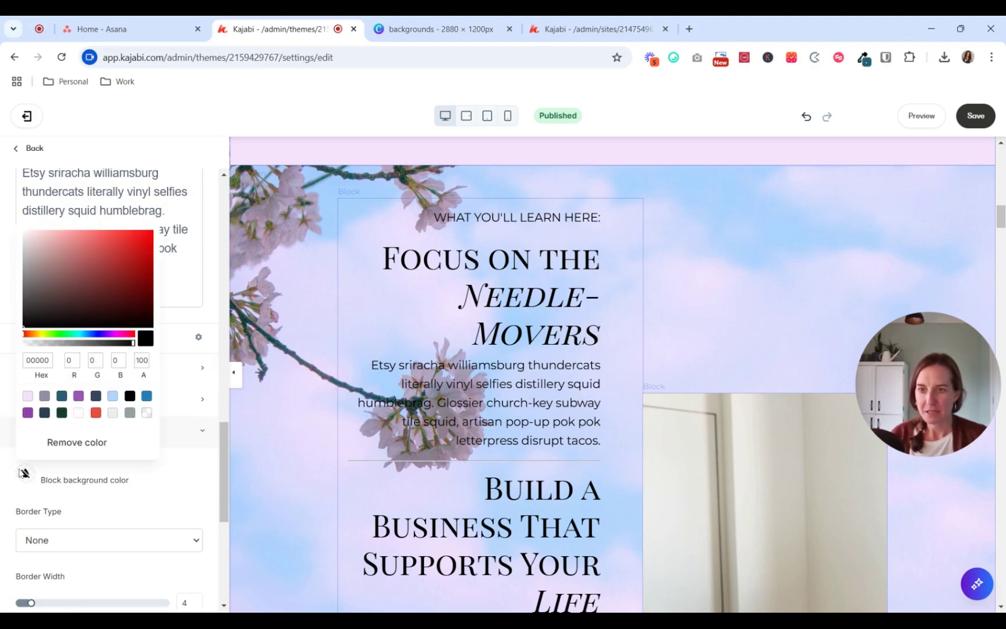
left_click(79, 413)
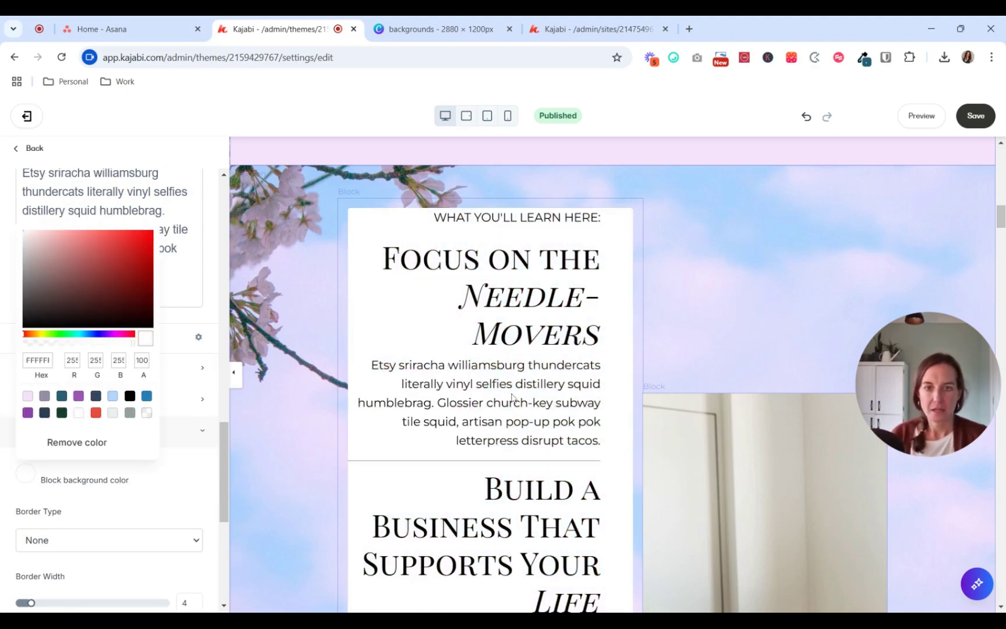
left_click(513, 398)
Step: Review how readable the learning, bio, testimonial and offers sections are against the page background image
scroll(514, 361, "down", 10)
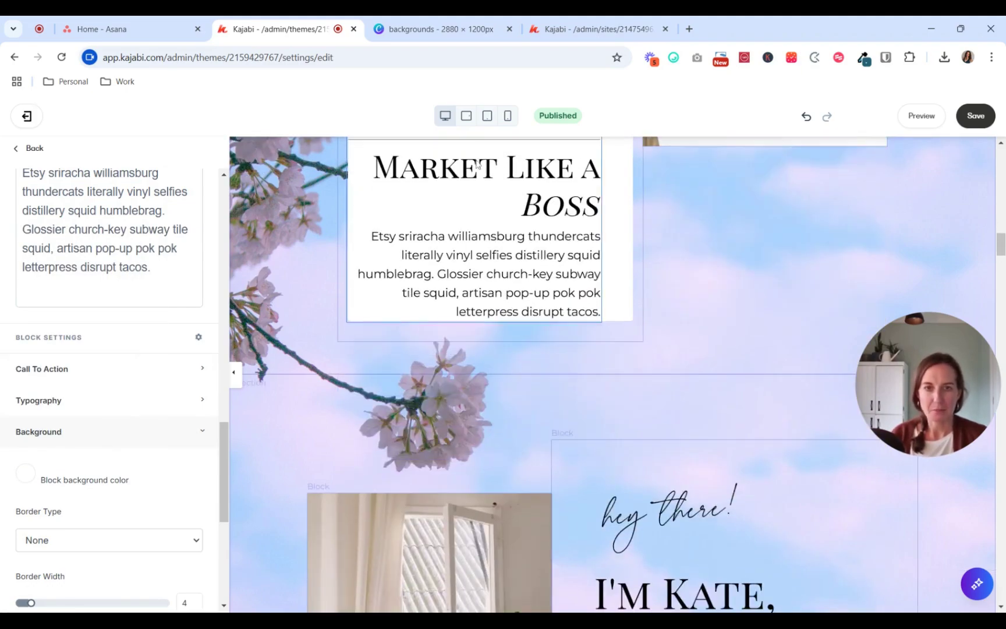
scroll(453, 395, "down", 3)
scroll(453, 400, "up", 3)
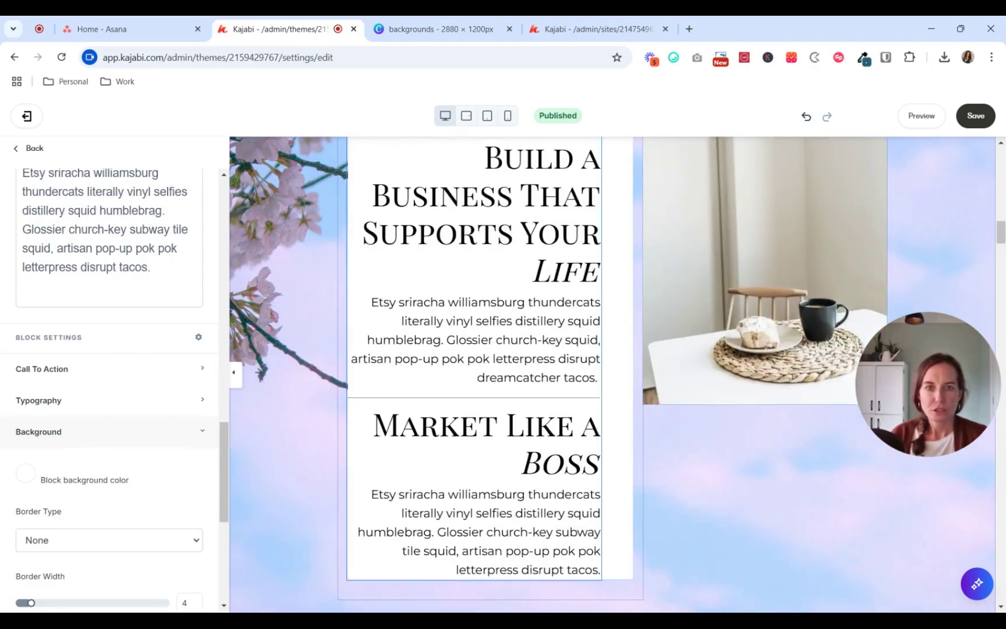
scroll(453, 400, "down", 9)
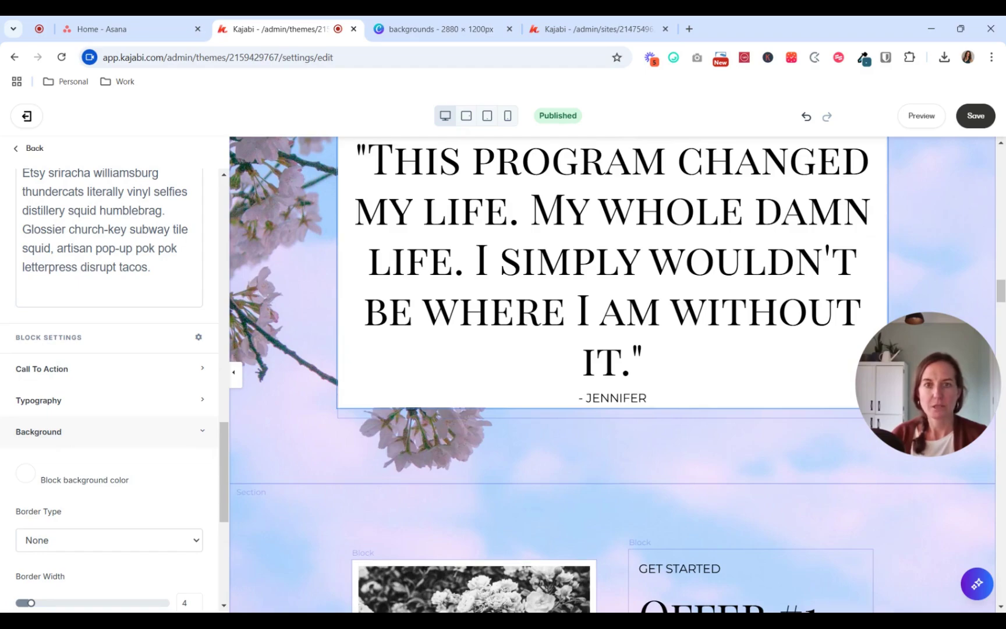
scroll(454, 400, "up", 4)
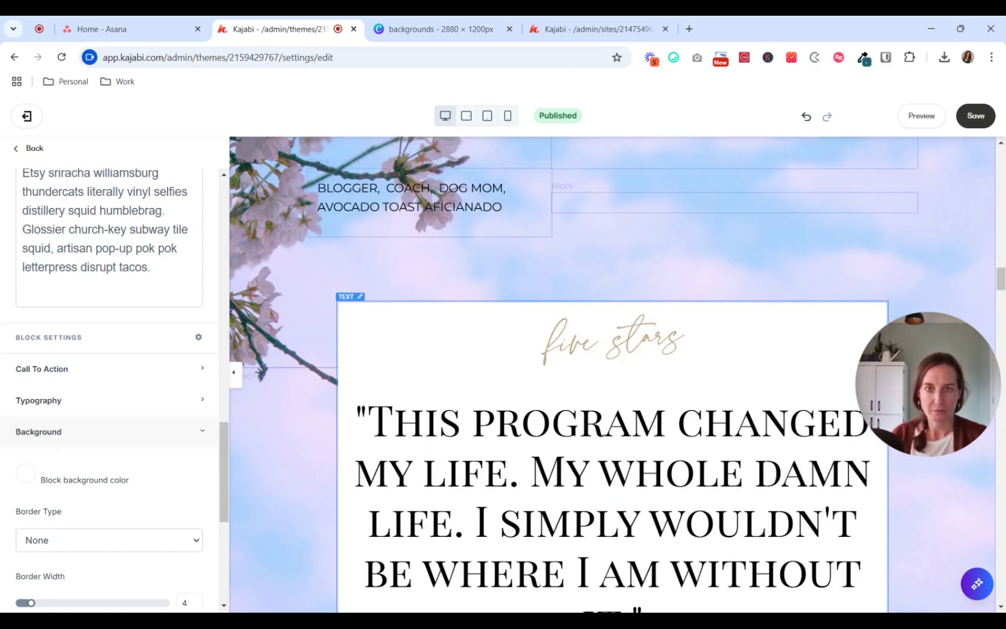
scroll(453, 400, "down", 6)
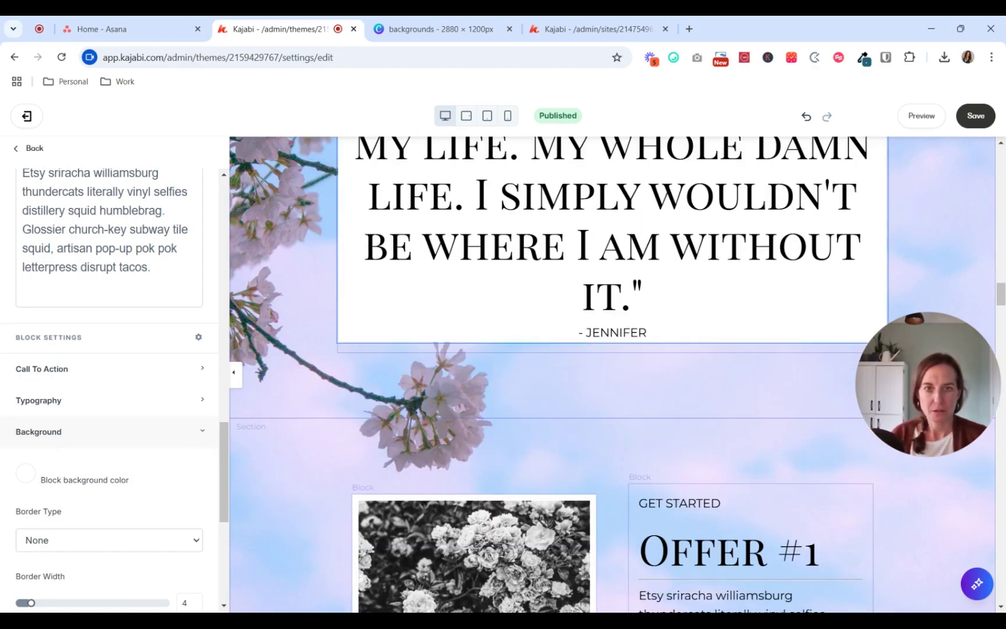
scroll(540, 212, "down", 5)
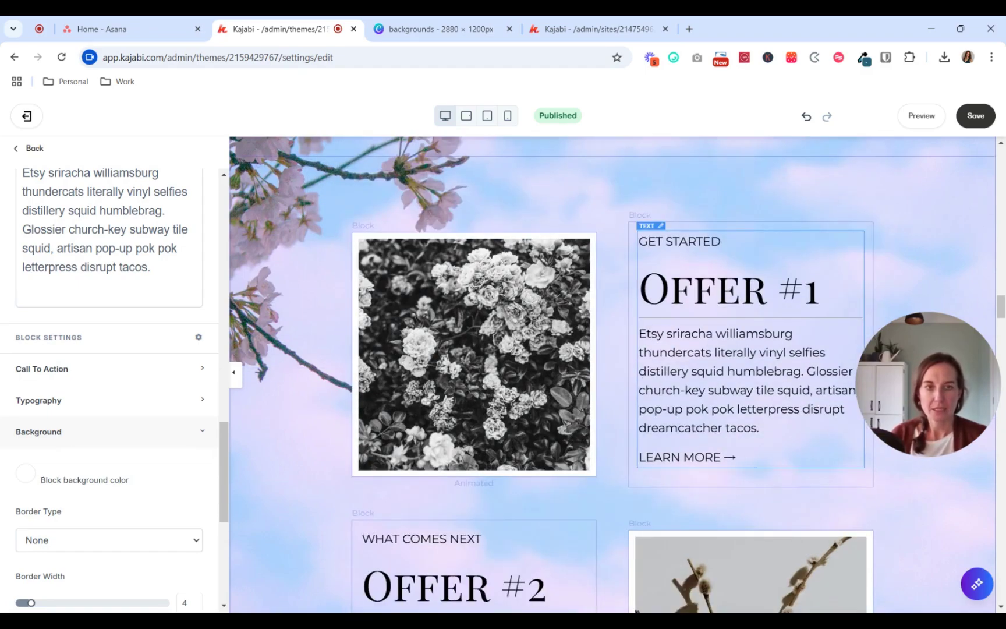
Step: Set the Offers section's background color to the palette's muted purple (RGB 156, 145, 171) and save the page
left_click(552, 199)
scroll(552, 199, "down", 2)
scroll(150, 407, "down", 1)
scroll(547, 363, "up", 1)
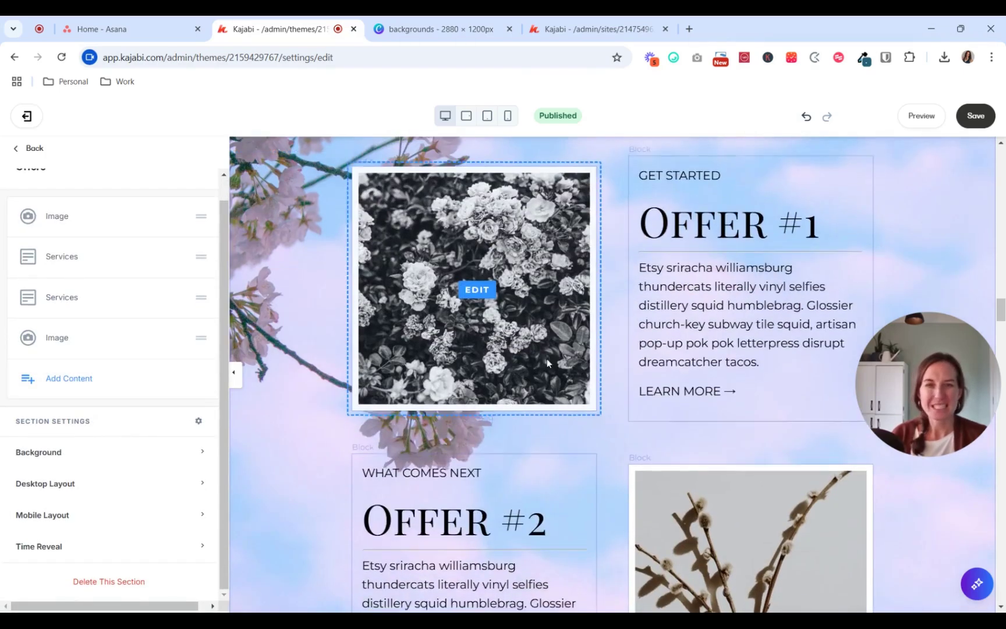
scroll(547, 362, "up", 2)
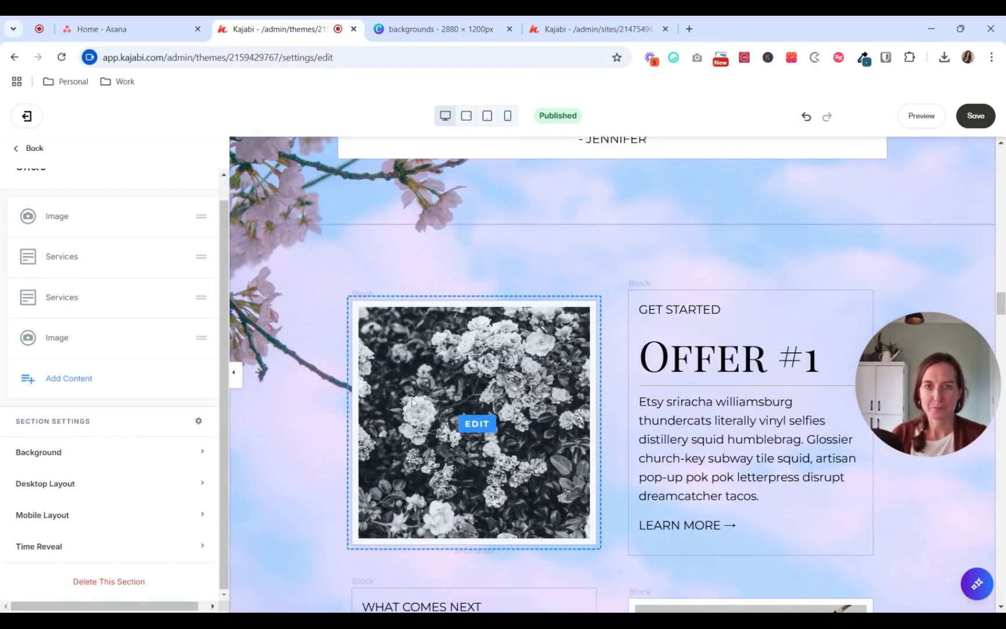
scroll(443, 378, "up", 2)
scroll(323, 246, "down", 3)
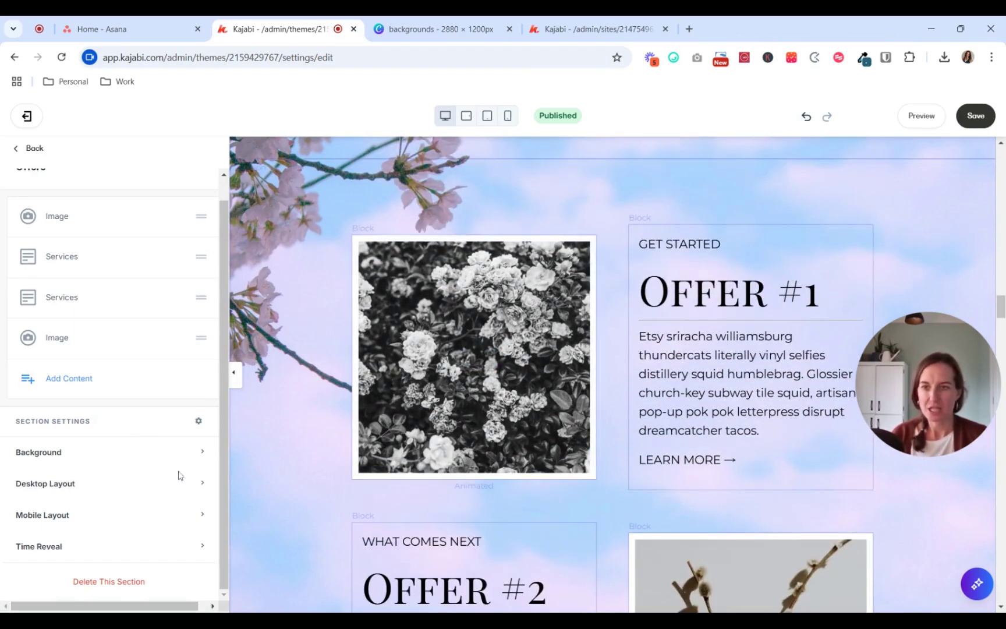
left_click(119, 452)
scroll(121, 452, "down", 5)
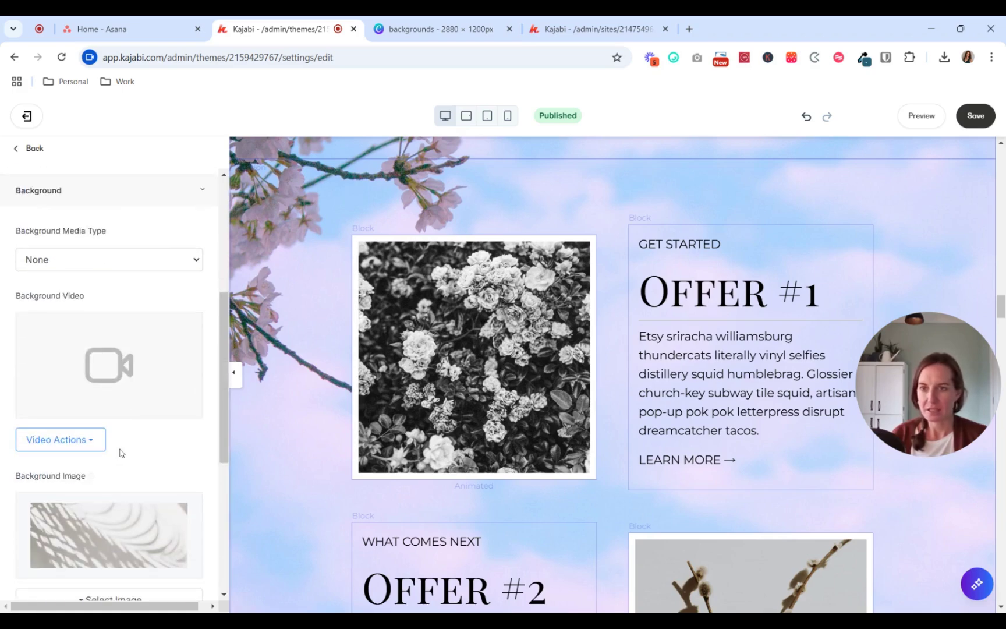
scroll(119, 452, "down", 4)
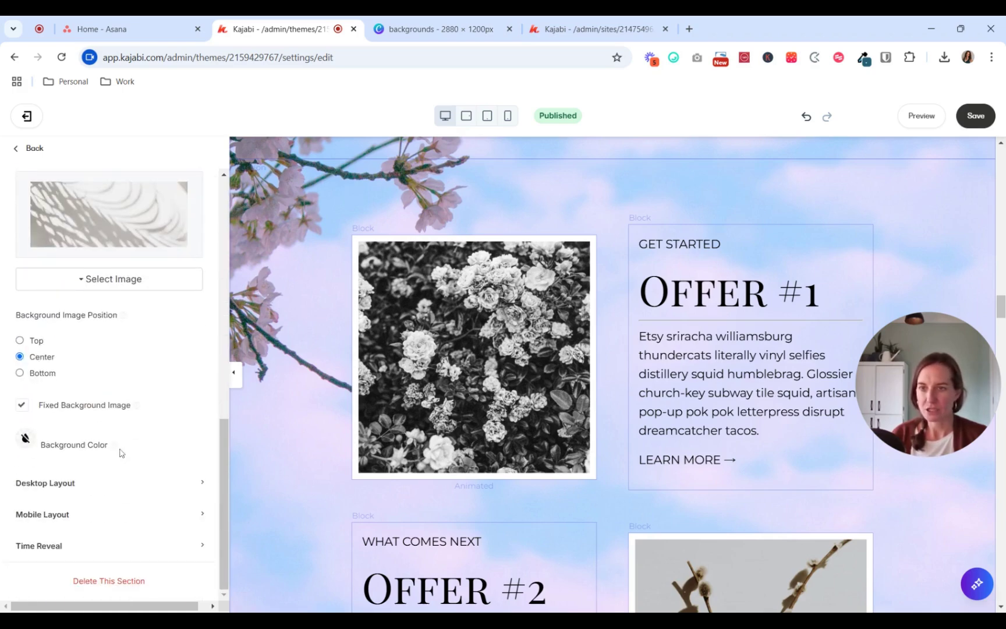
left_click(25, 441)
left_click(44, 361)
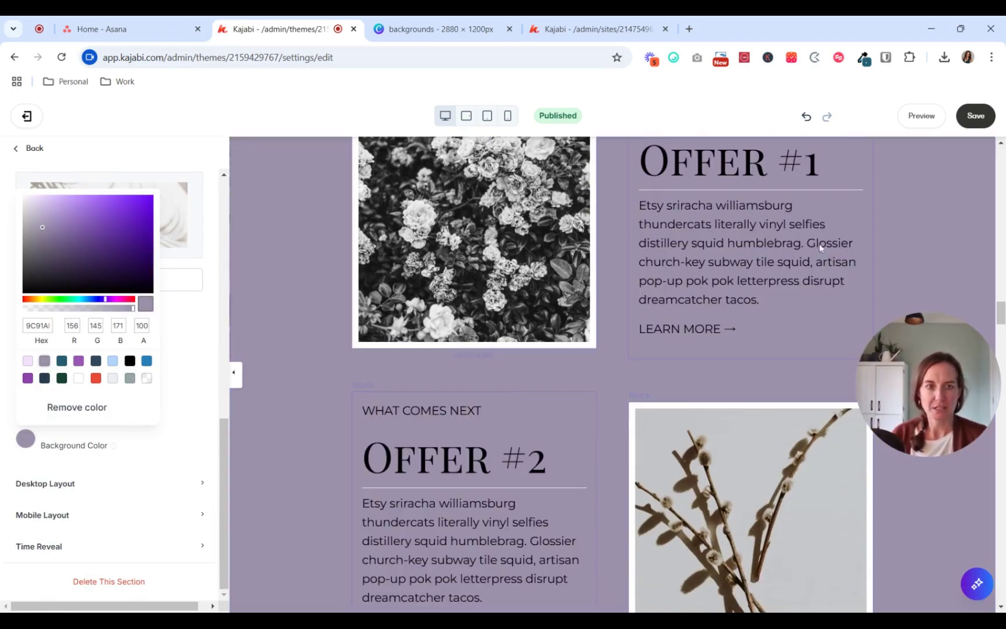
left_click(933, 236)
left_click(977, 115)
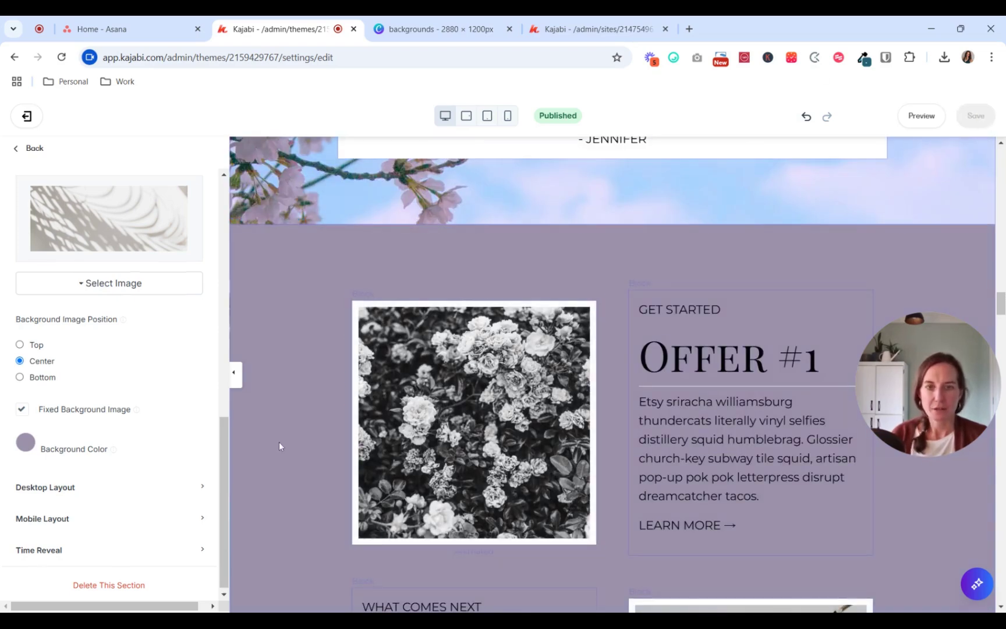
Step: Set the background color of the LEARN MORE button in the Signature Offer block to the palette's teal (RGB 39, 96, 114)
scroll(647, 453, "down", 15)
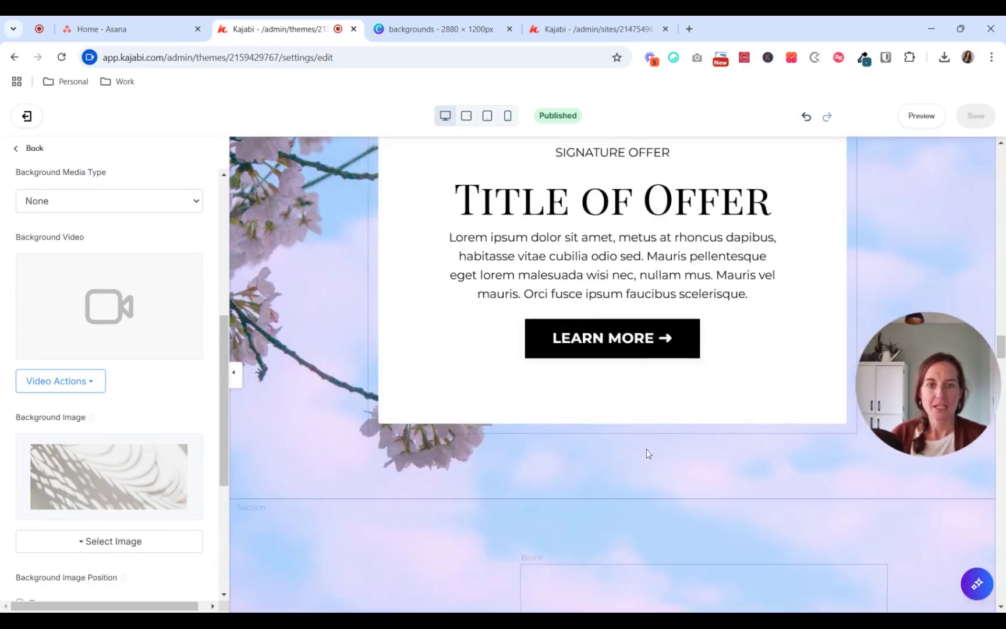
left_click(570, 337)
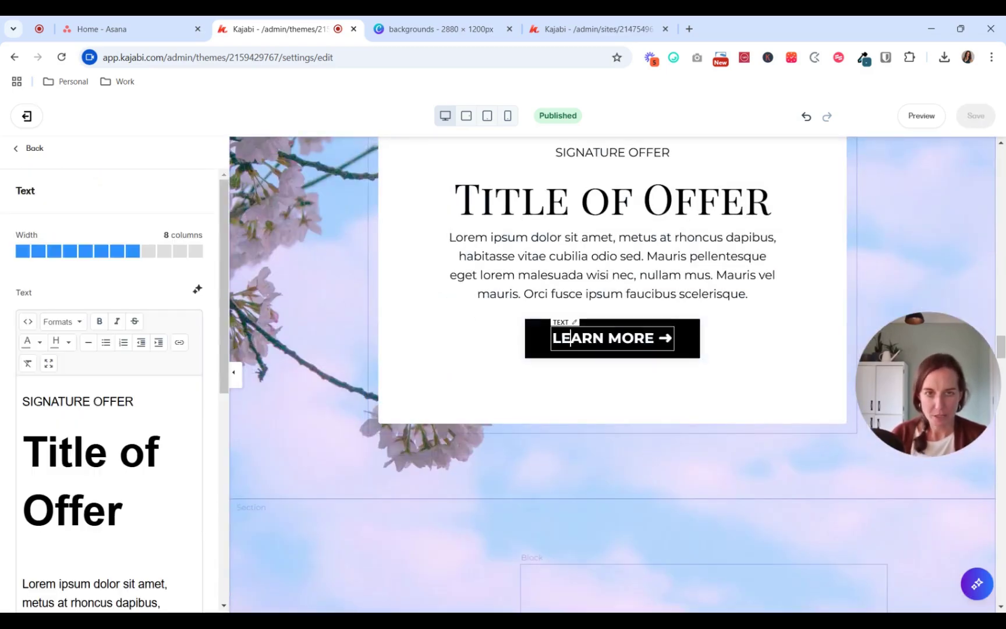
scroll(165, 322, "down", 7)
left_click(116, 373)
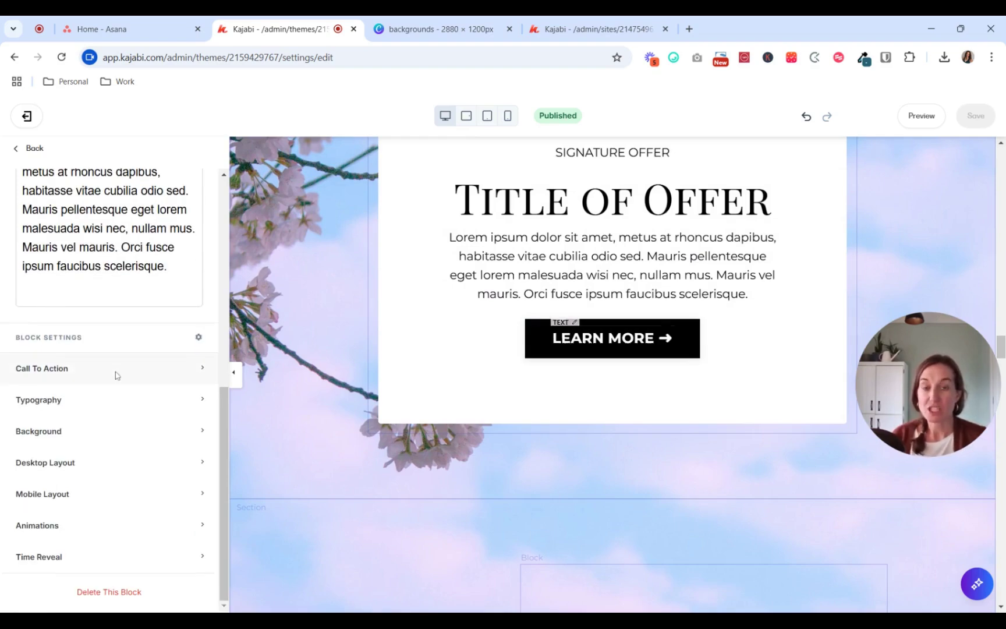
scroll(83, 511, "down", 5)
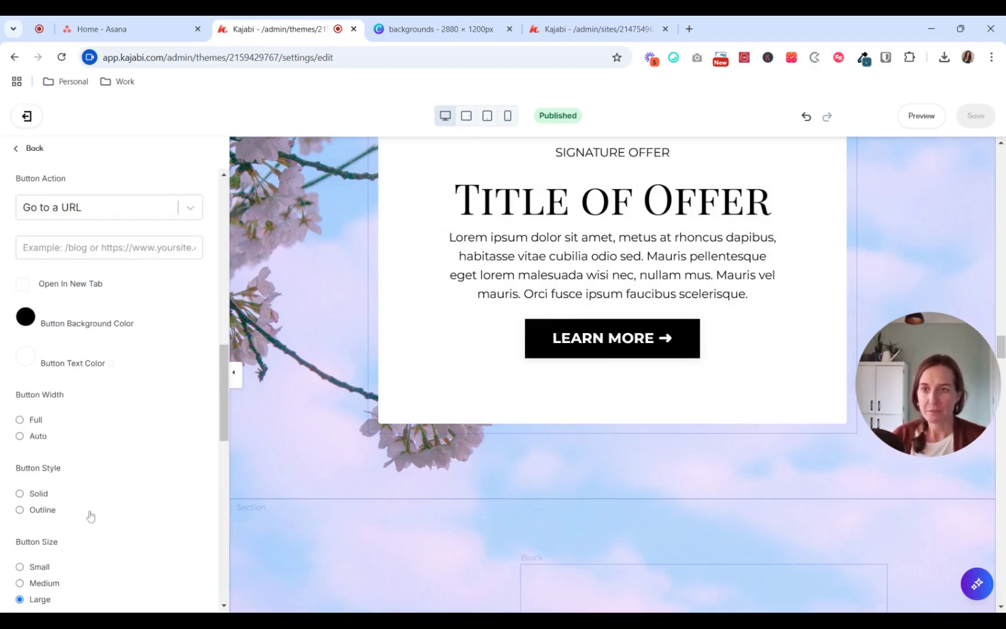
left_click(29, 323)
left_click(61, 499)
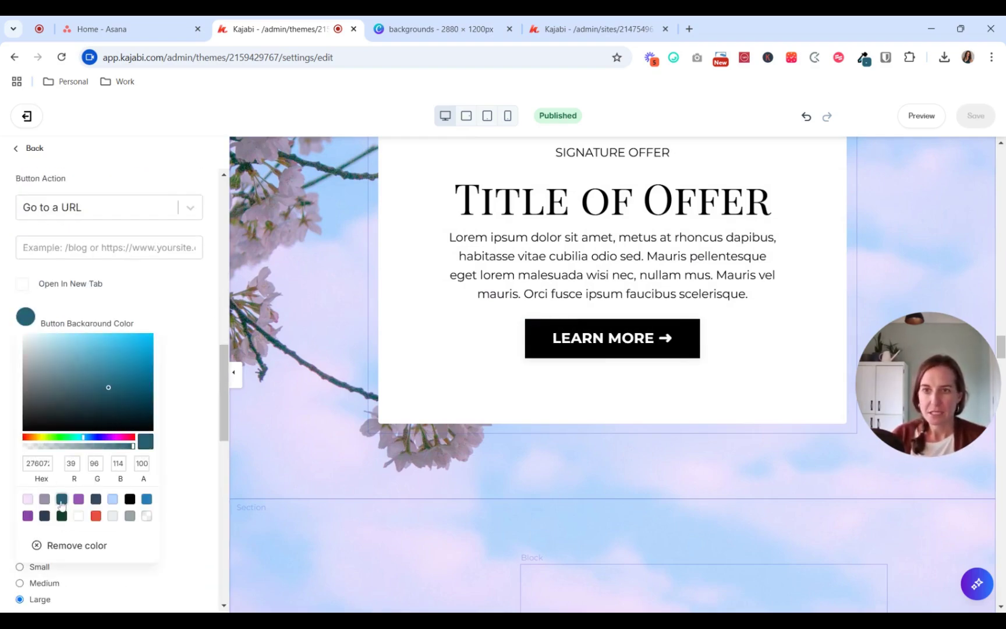
left_click(174, 316)
Step: Round the LEARN MORE button with a border radius of 40 and save the page
scroll(79, 394, "down", 5)
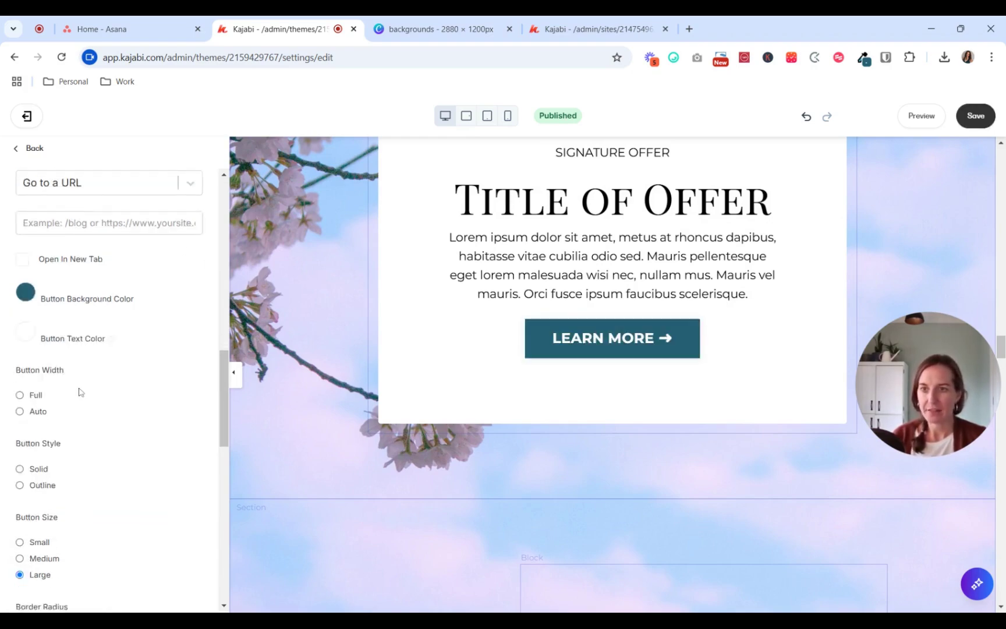
left_click(78, 398)
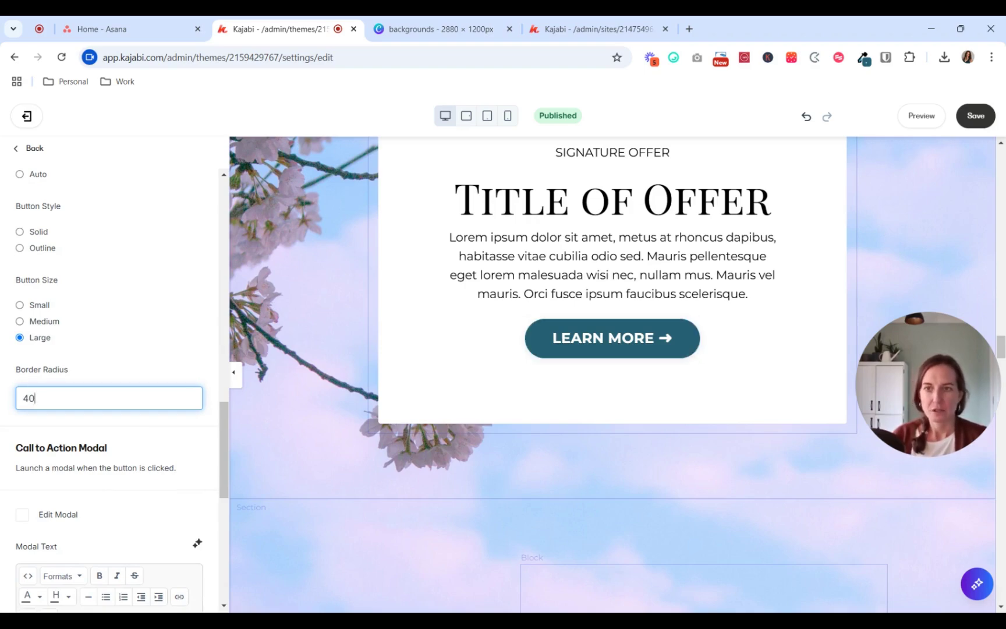
left_click(973, 115)
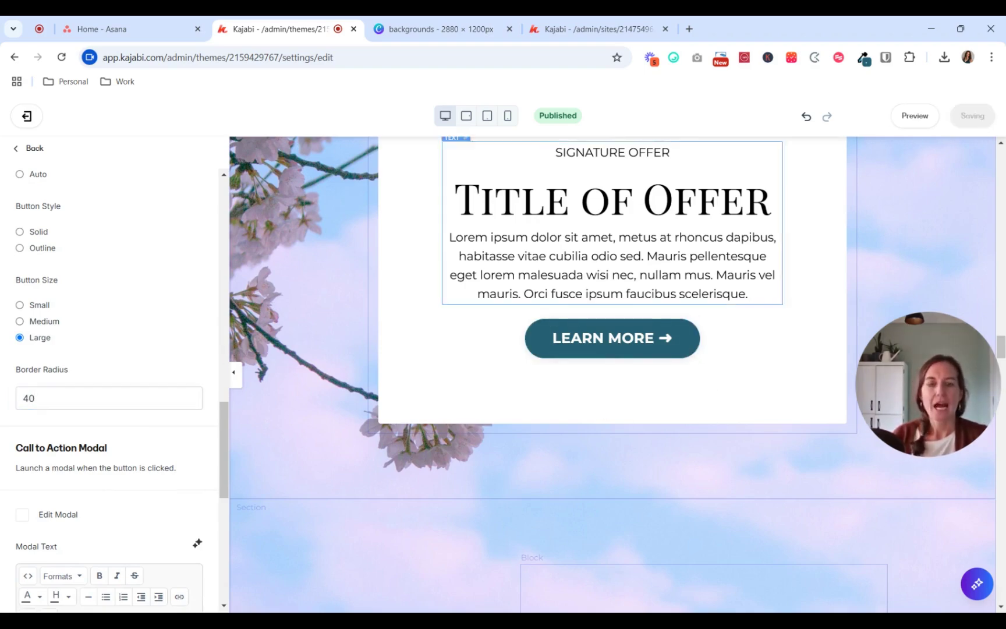
Step: Set the background color of the Top Resources section (Get the Goods) to the palette's pale pinkish lavender
scroll(409, 319, "up", 4)
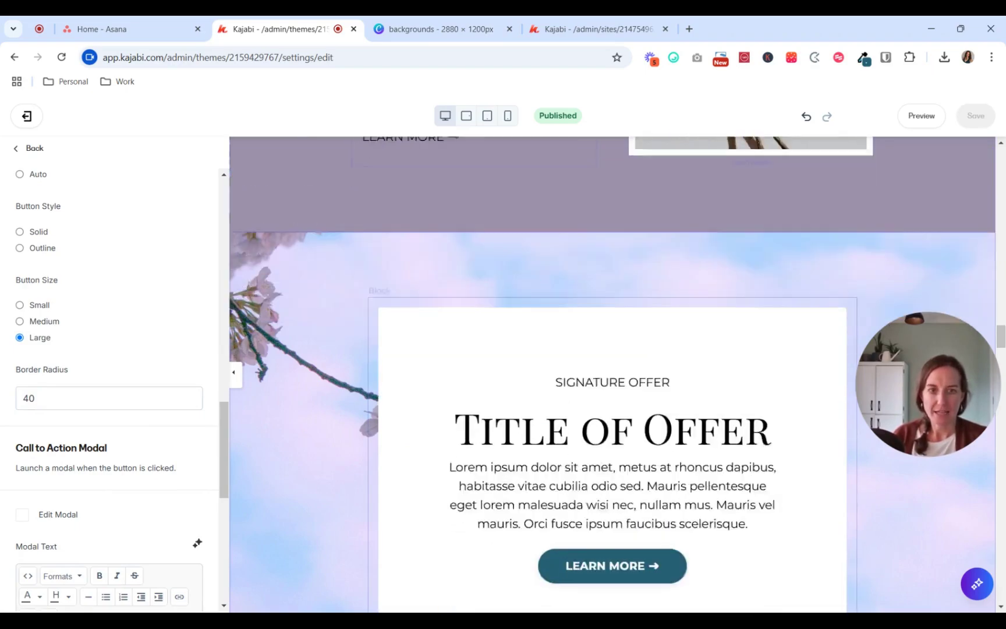
scroll(729, 471, "down", 8)
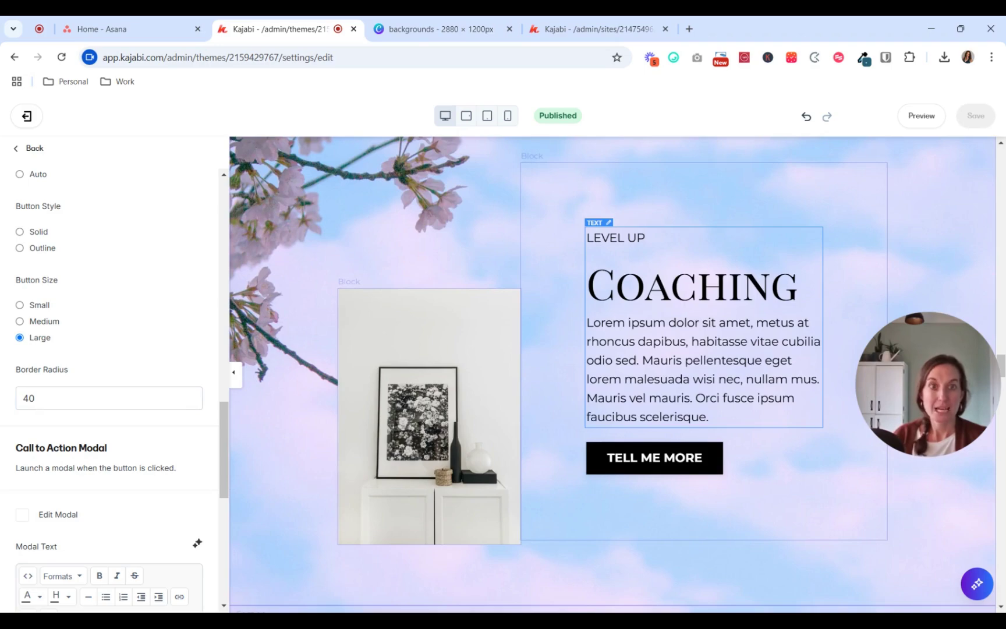
scroll(730, 473, "down", 1)
scroll(731, 474, "up", 5)
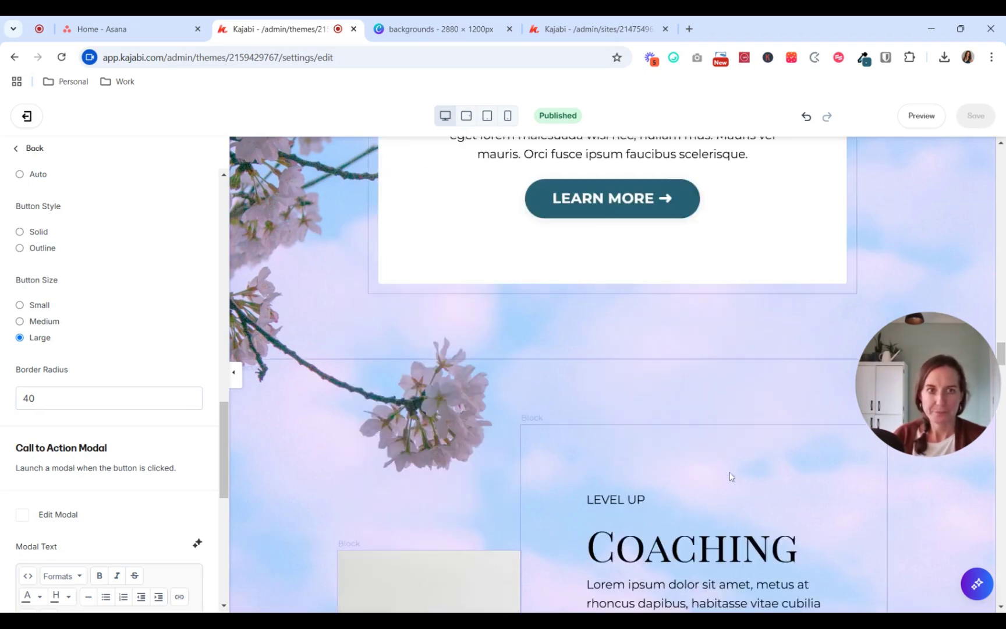
left_click(323, 198)
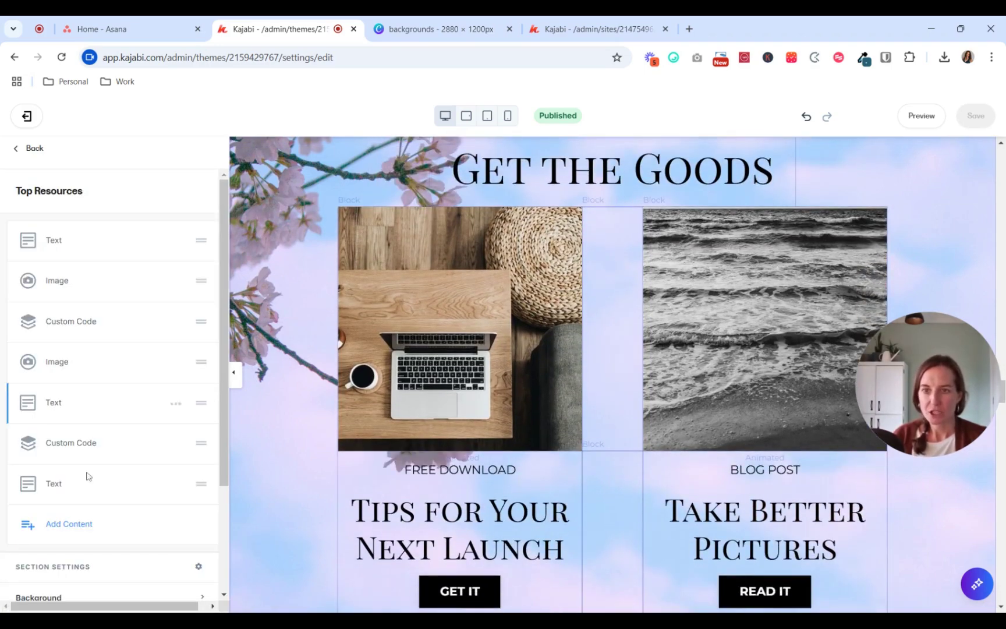
scroll(90, 505, "down", 3)
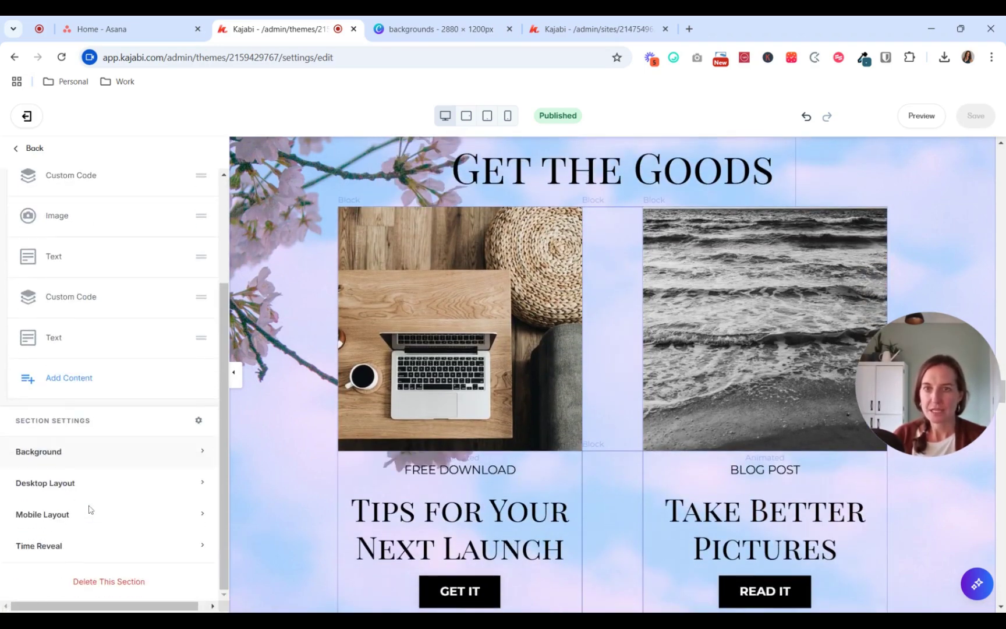
left_click(107, 463)
scroll(68, 504, "down", 10)
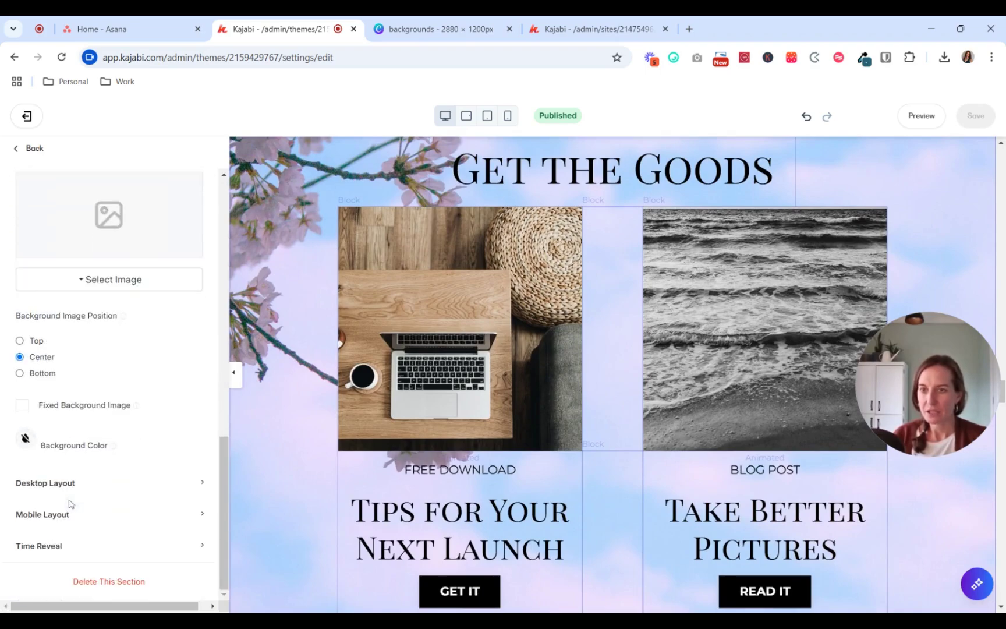
left_click(25, 438)
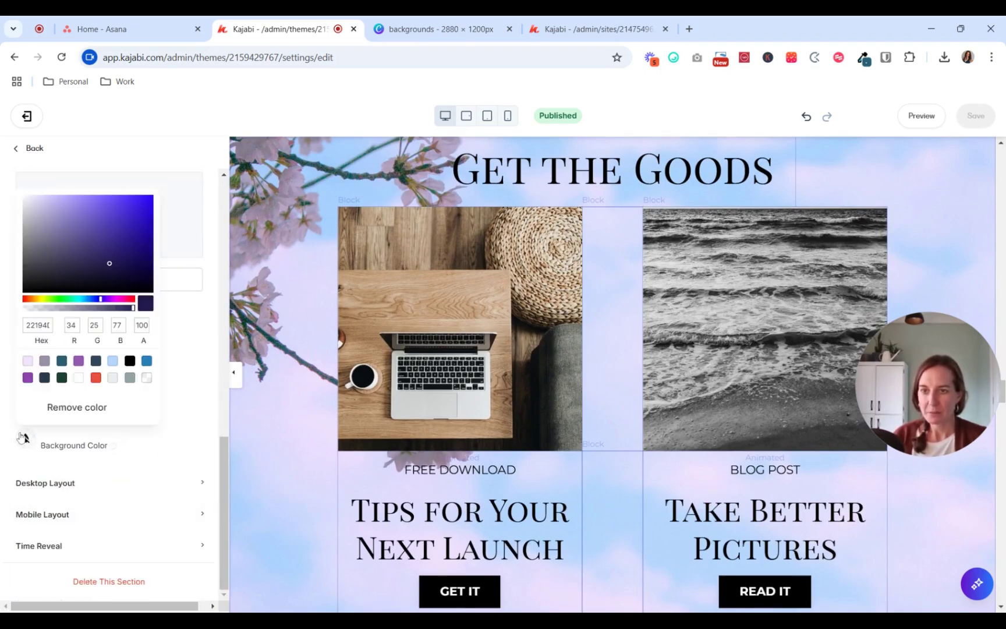
left_click(28, 362)
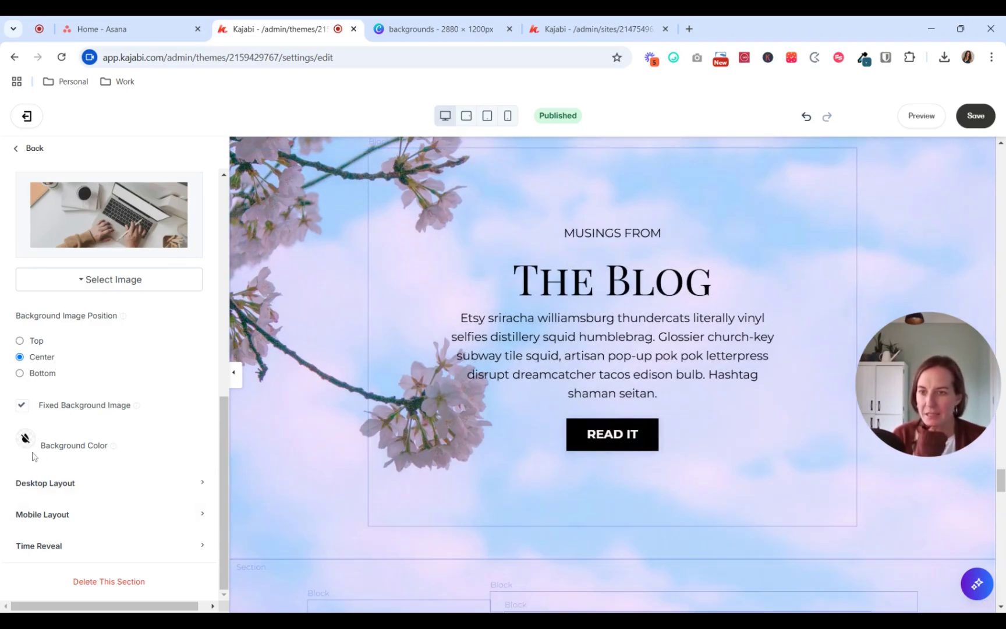
Step: Set the background color of The Blog section to white and open its text block for editing
left_click(25, 441)
left_click(78, 378)
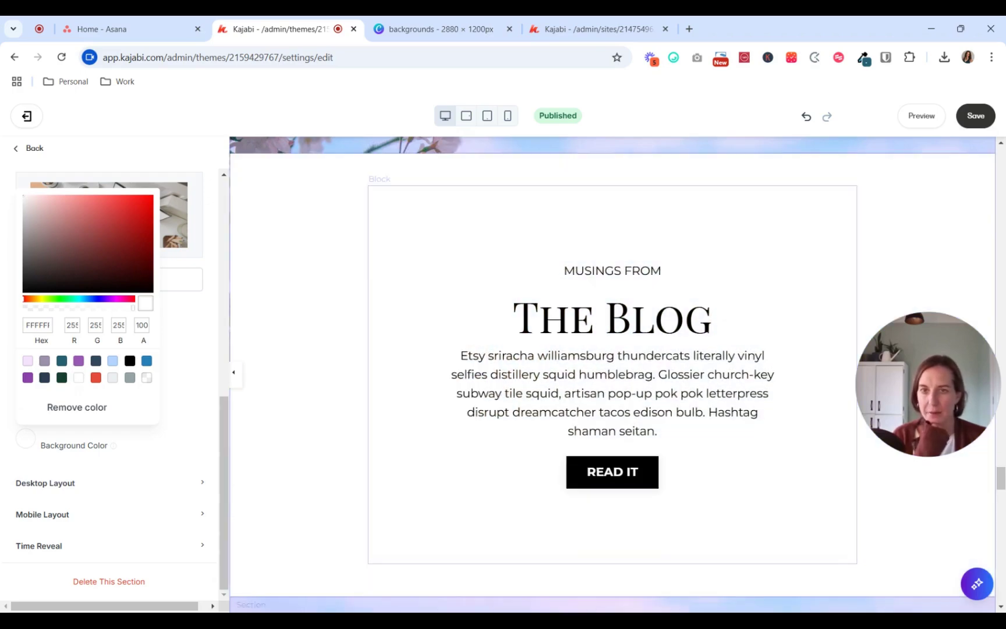
left_click(434, 233)
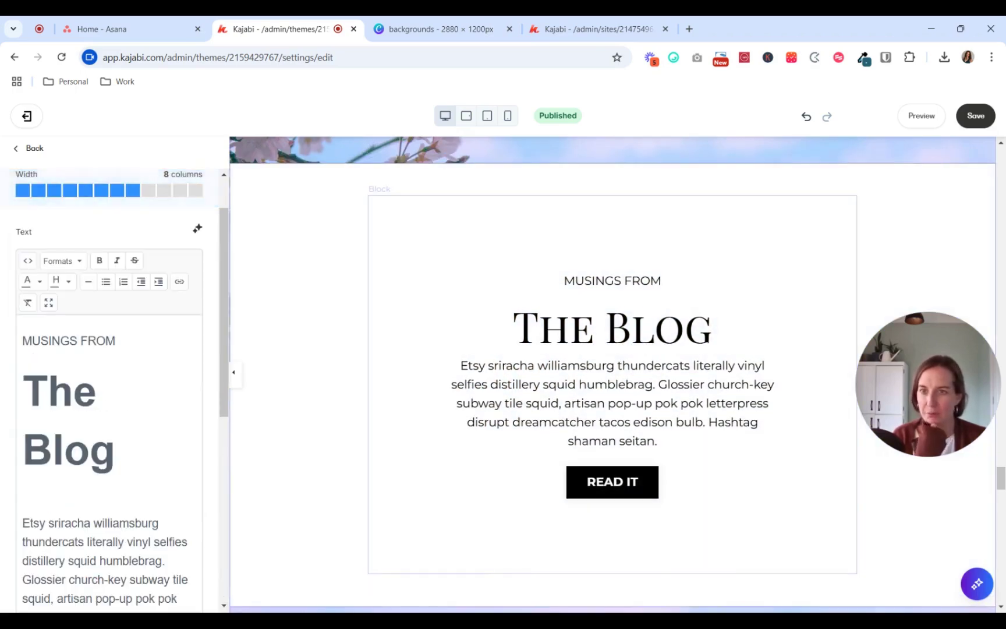
Step: Try muted purple and teal as The Blog text block's background color, and settle on dark green (RGB 23, 65, 49)
scroll(147, 487, "down", 5)
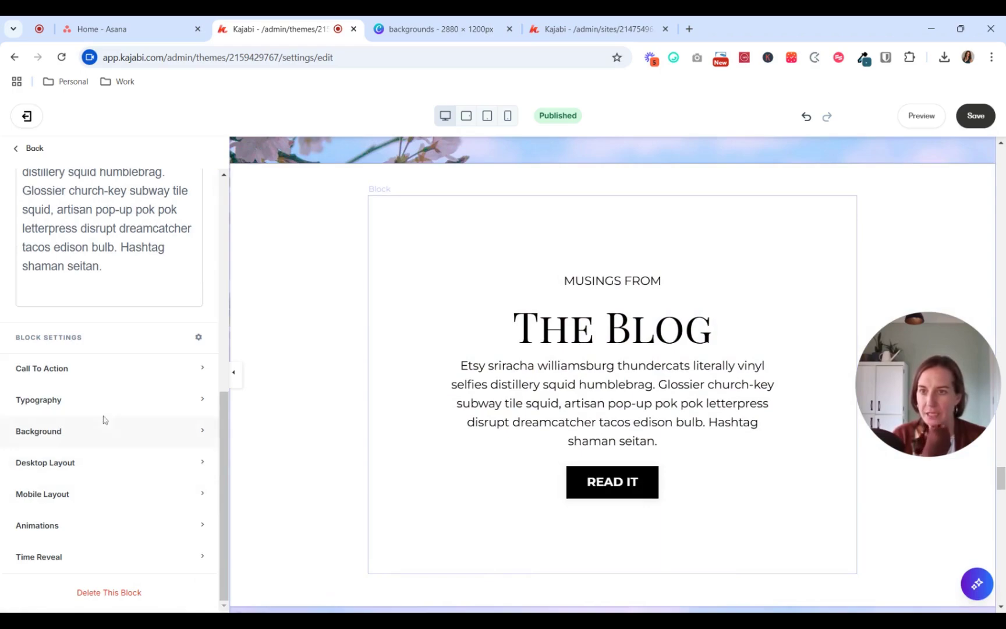
left_click(108, 441)
scroll(99, 456, "down", 2)
left_click(24, 345)
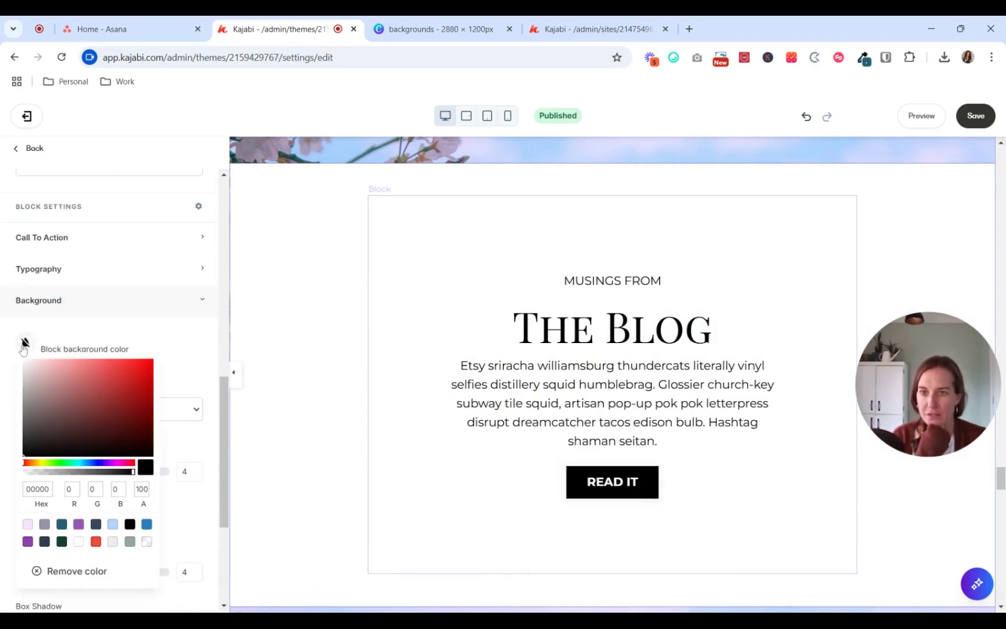
left_click(45, 526)
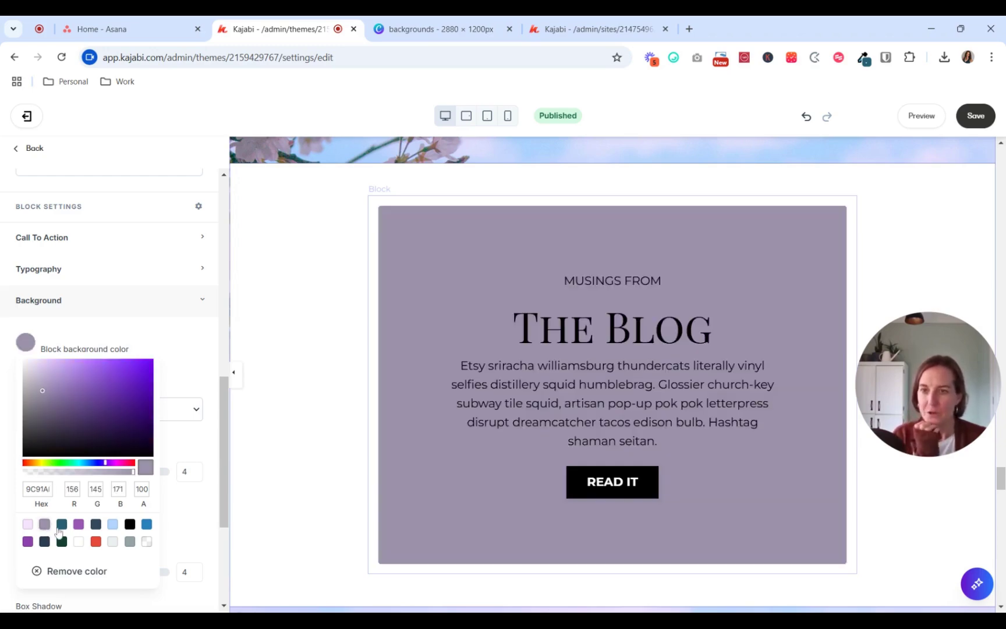
left_click(62, 524)
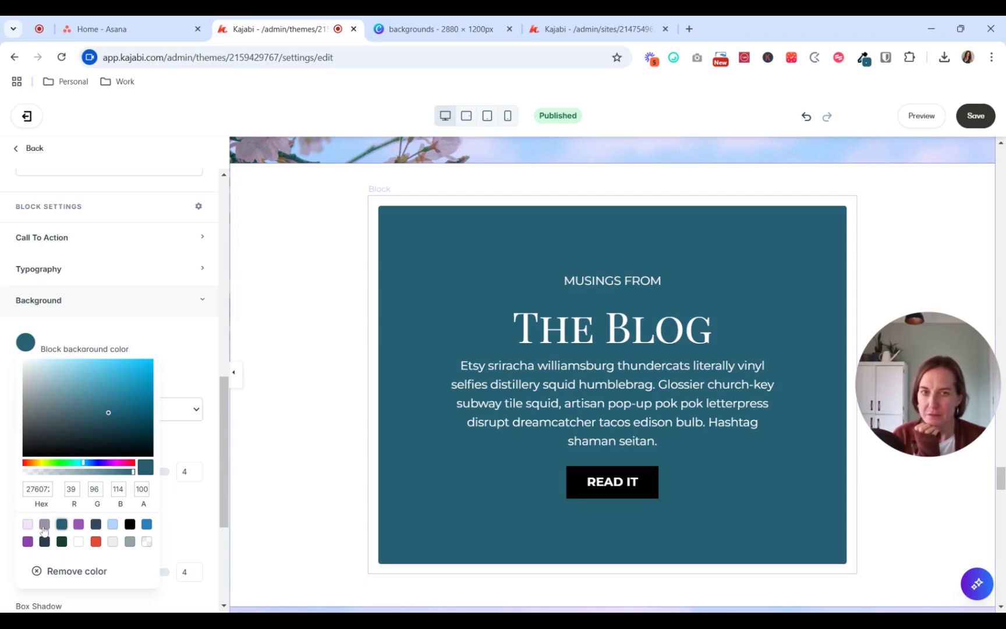
left_click(62, 542)
left_click(25, 347)
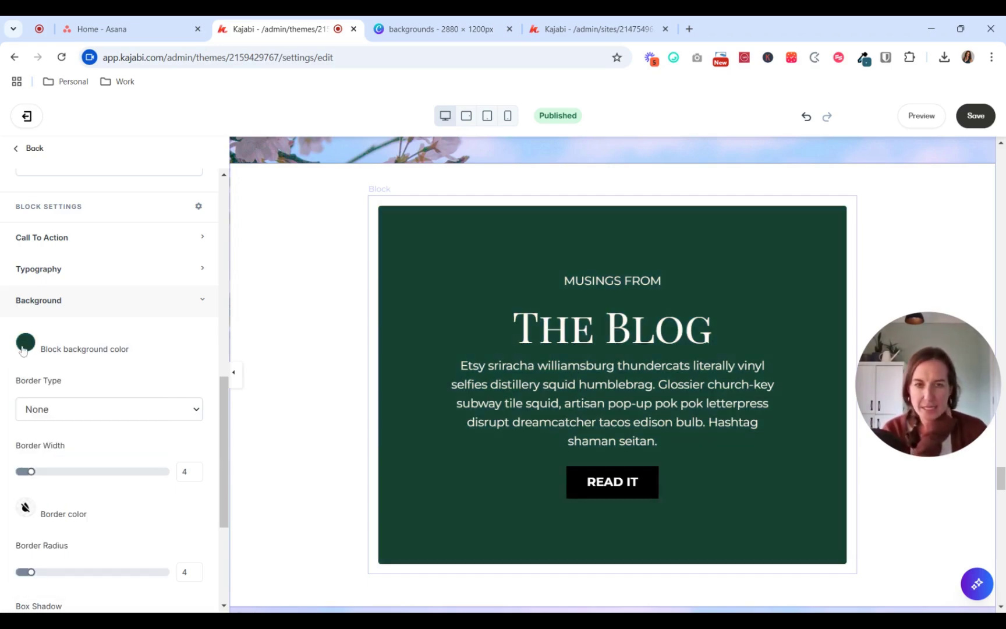
left_click(23, 347)
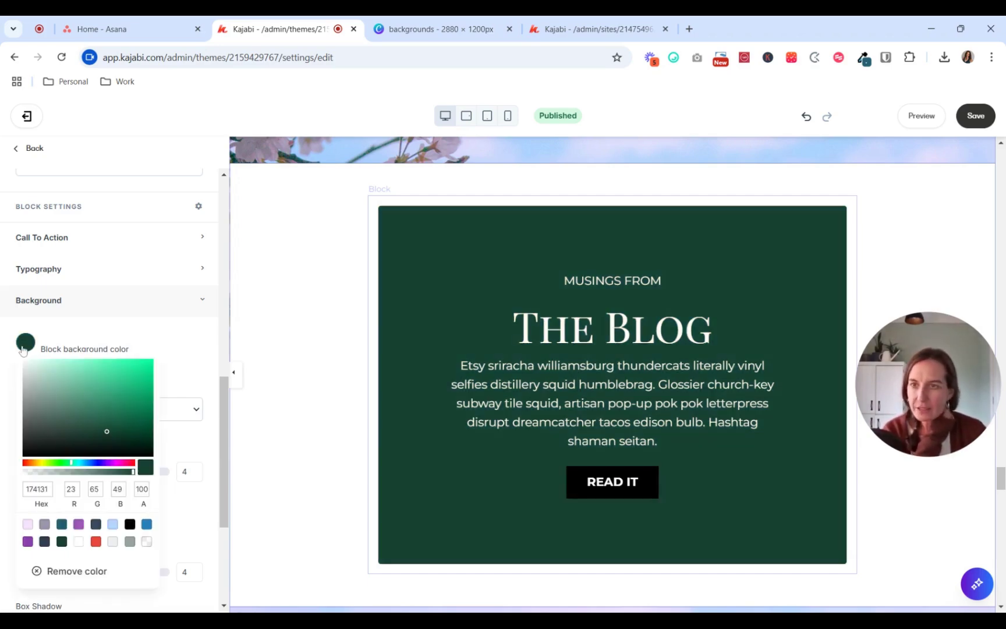
left_click(176, 342)
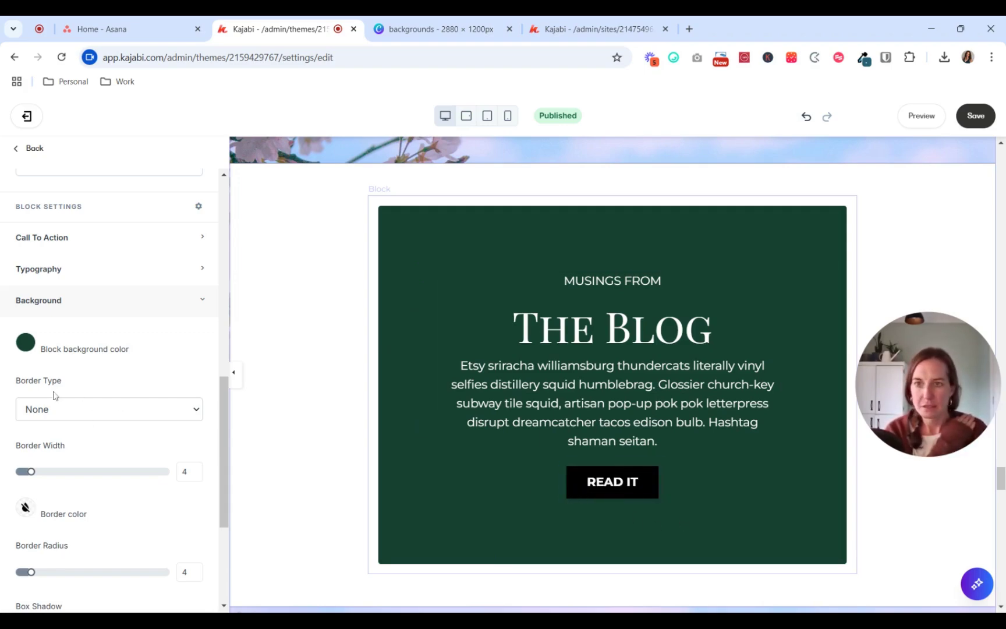
Step: Give the READ IT button in The Blog block a white background and dark green text (RGB 23, 65, 49)
scroll(108, 180, "down", 1)
left_click(164, 177)
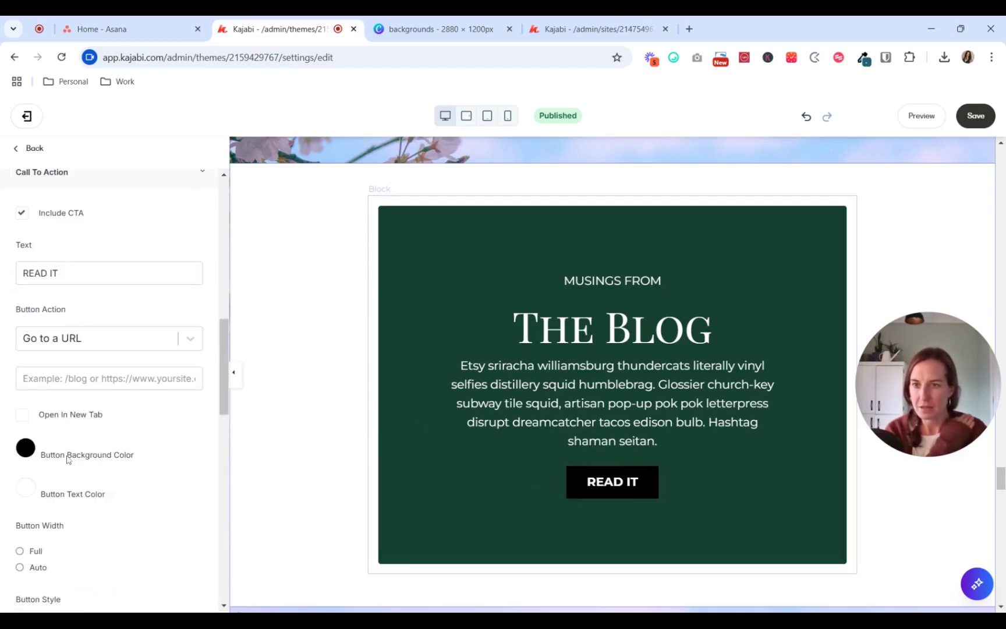
left_click(28, 452)
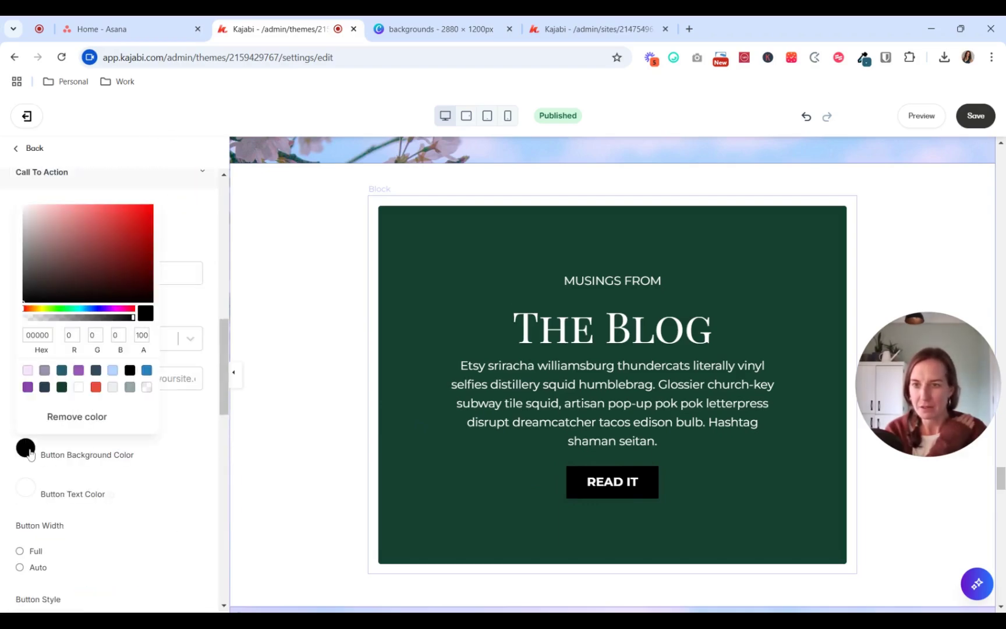
left_click(79, 387)
left_click(25, 494)
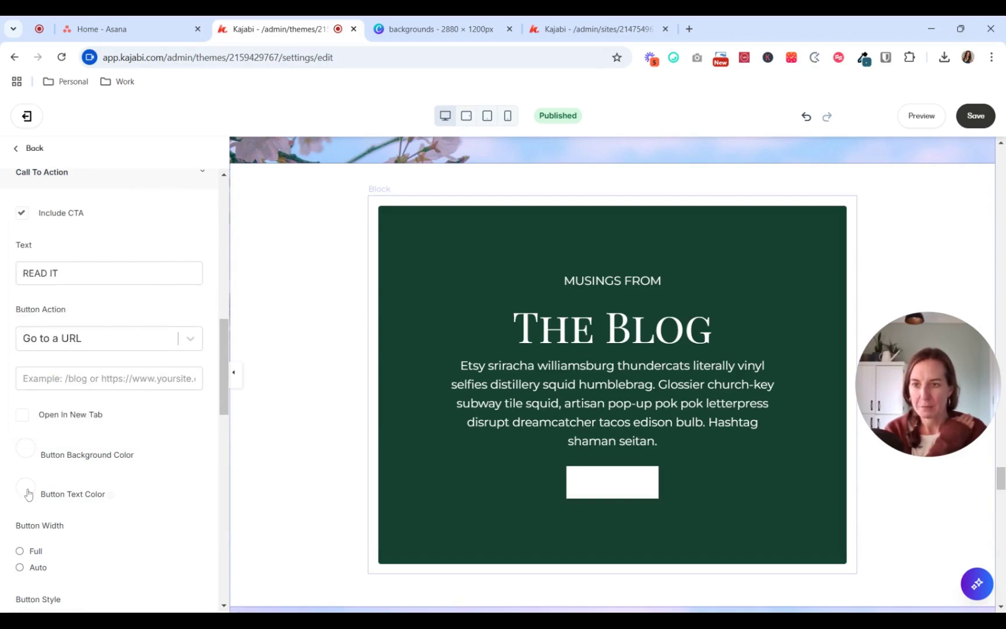
left_click(26, 490)
left_click(61, 410)
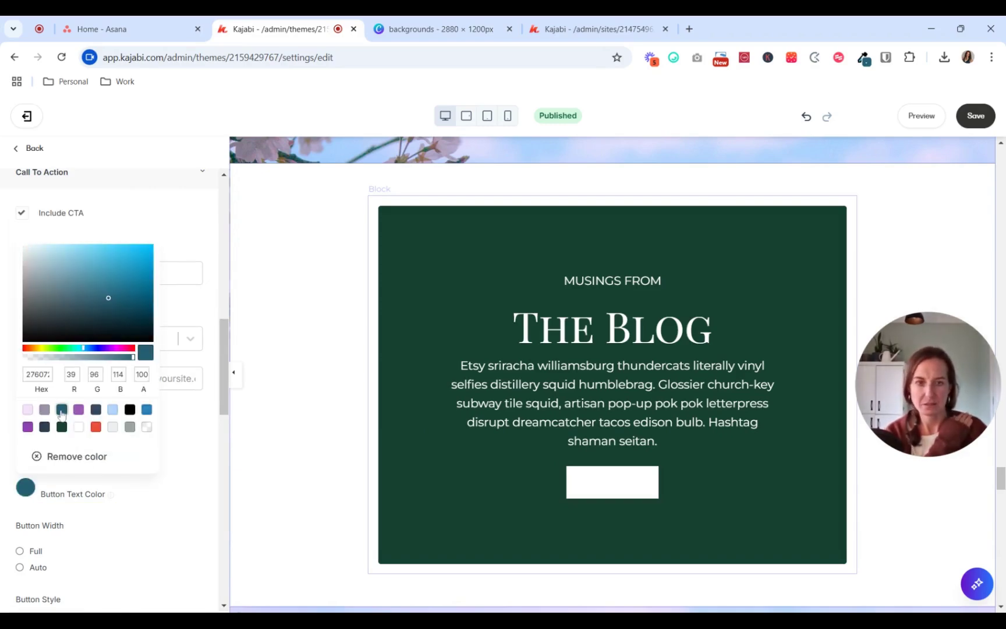
left_click(62, 427)
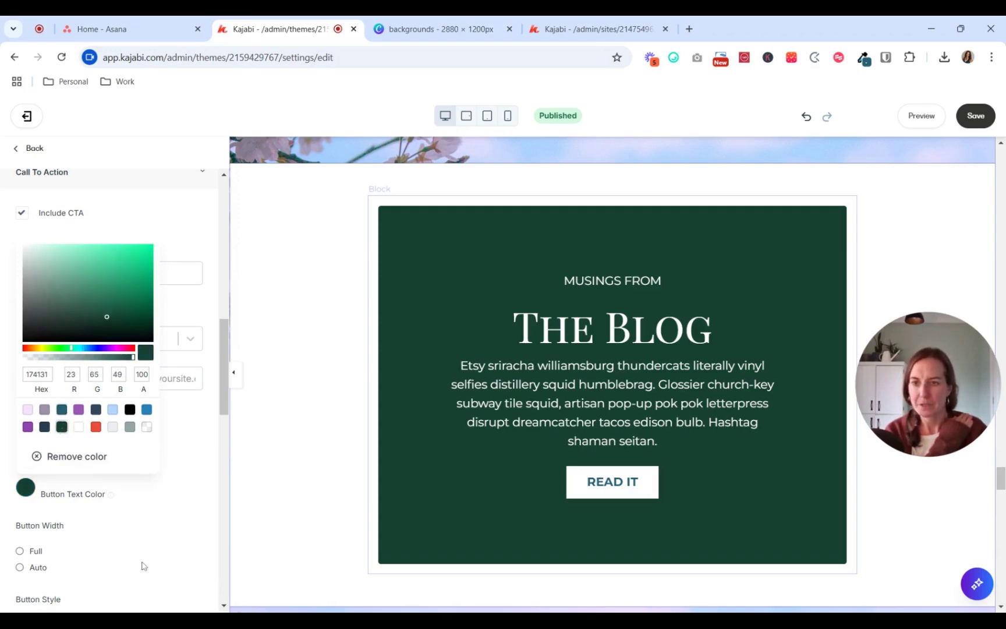
left_click(149, 574)
Step: Round the READ IT button with a border radius of 40 and save the page
scroll(152, 580, "down", 5)
left_click(58, 529)
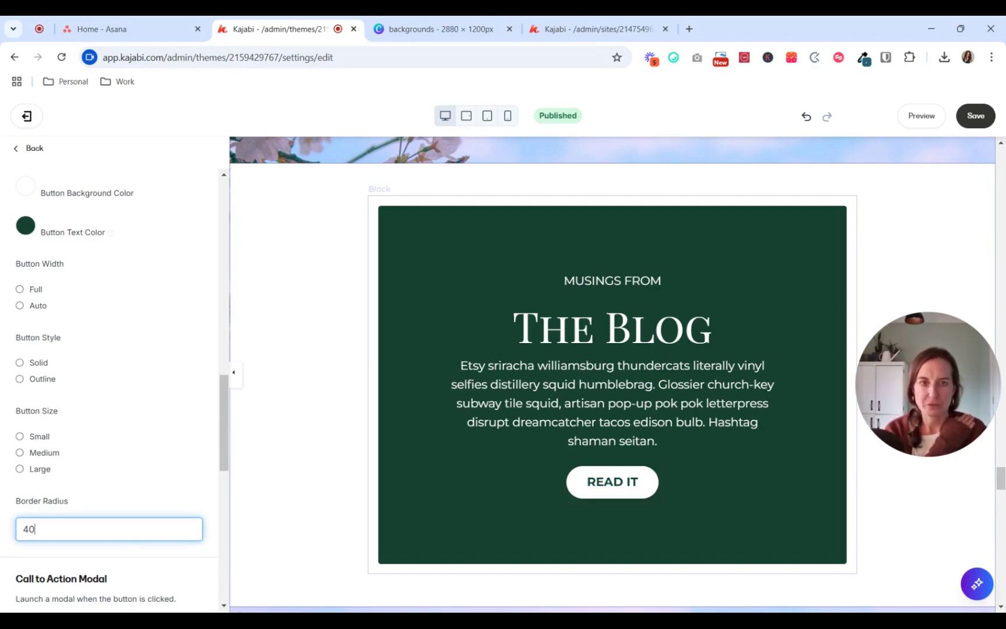
left_click(981, 128)
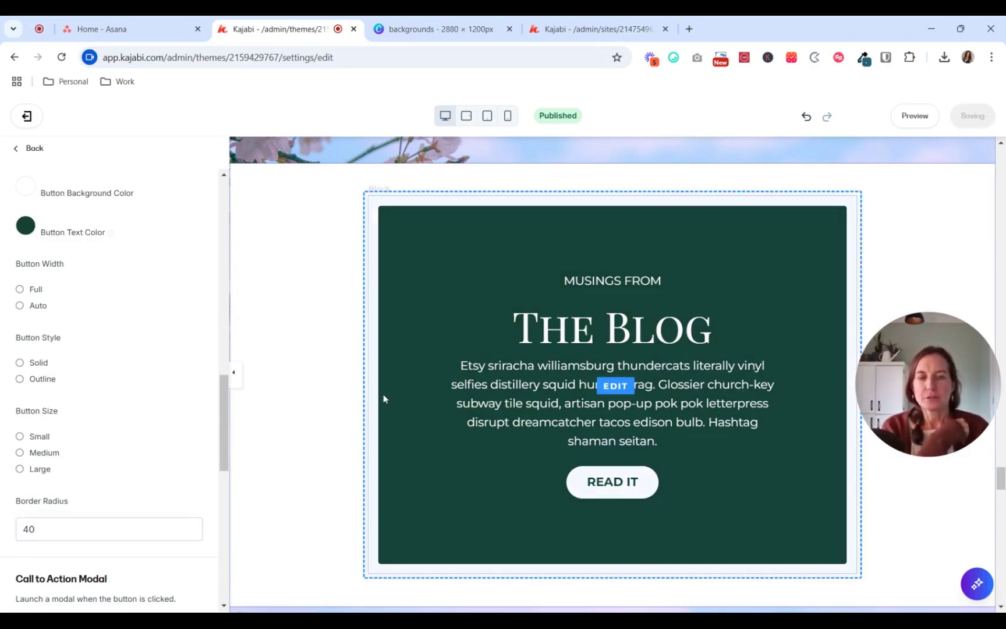
Step: Review how the podcast, download, blog, real results and pen pals sections look against the page background image
scroll(499, 428, "down", 10)
scroll(499, 432, "down", 1)
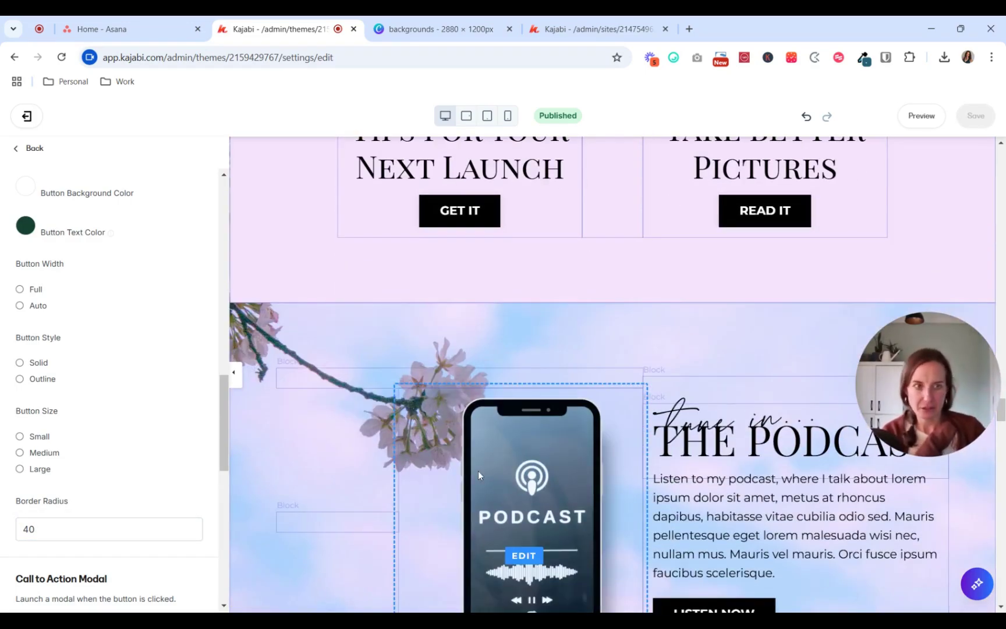
scroll(478, 471, "down", 15)
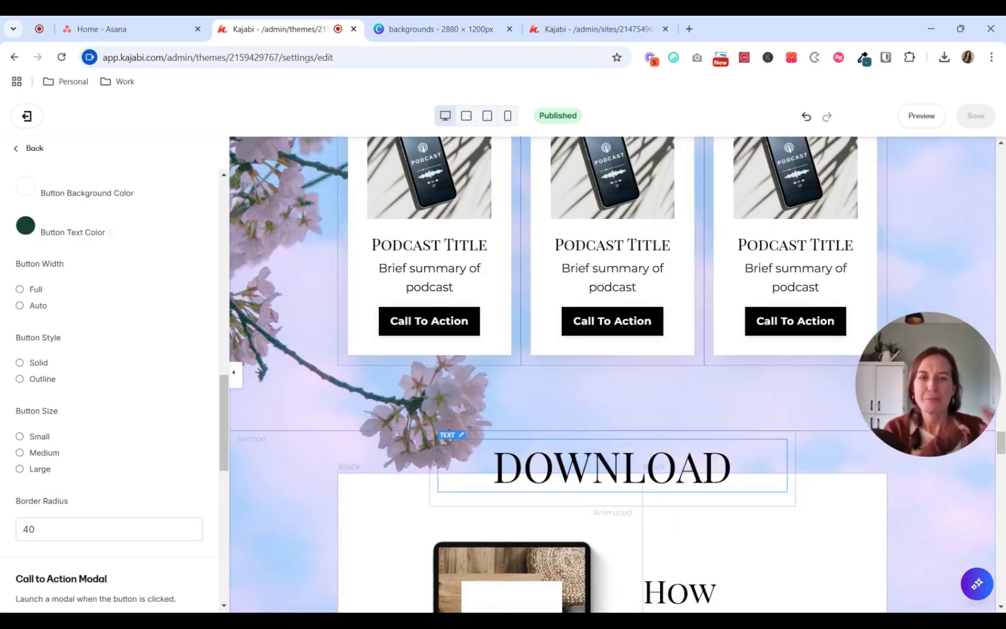
scroll(477, 471, "down", 12)
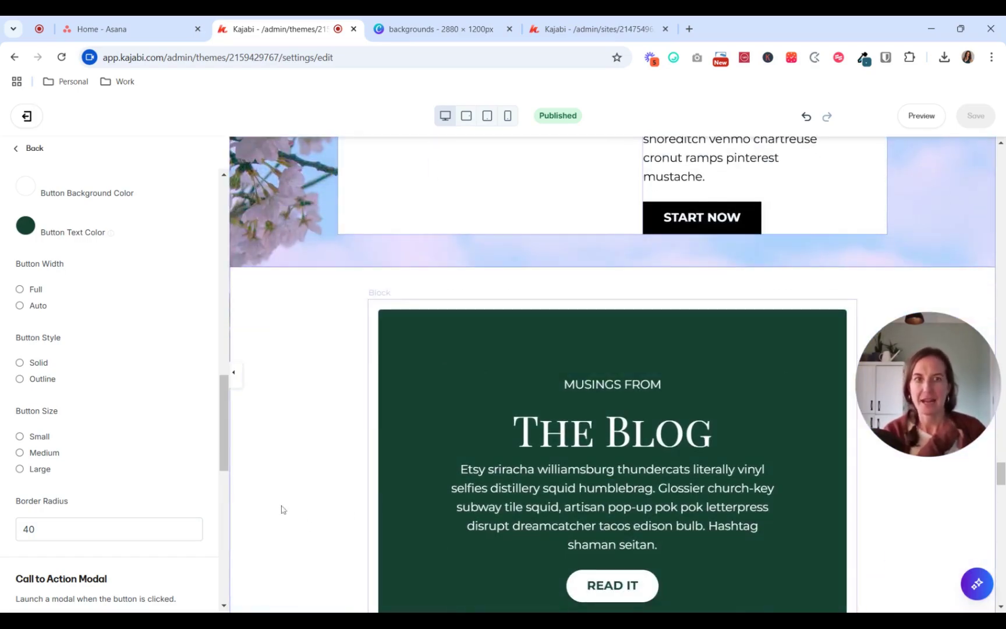
scroll(447, 451, "up", 5)
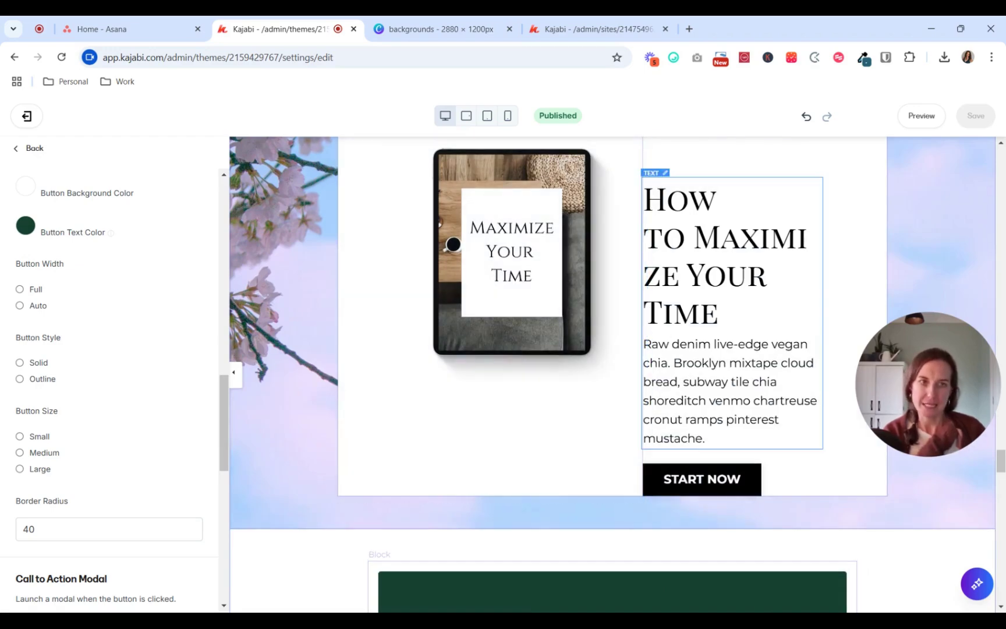
scroll(453, 244, "down", 7)
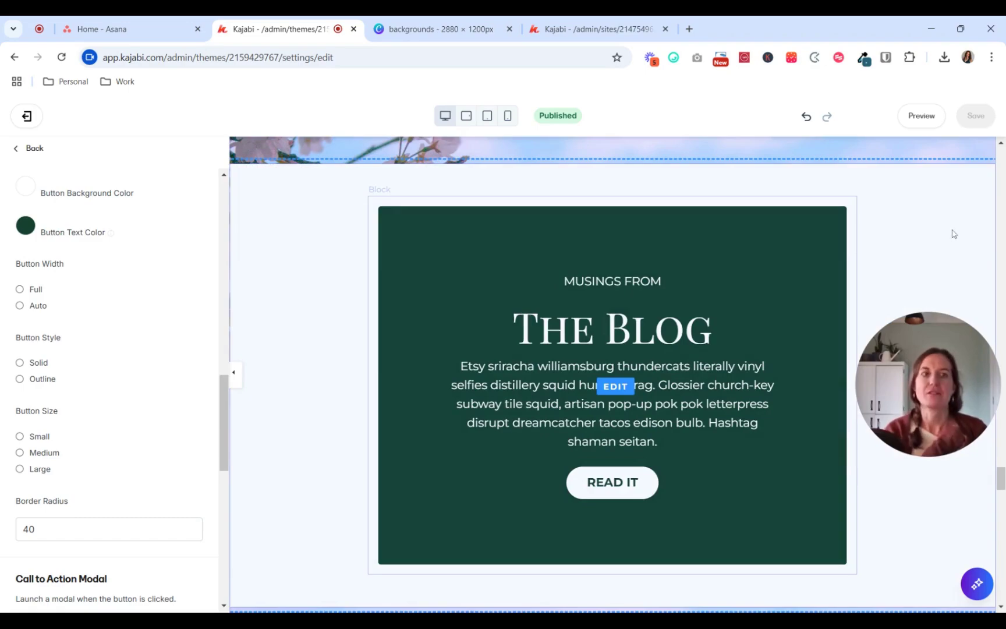
scroll(380, 402, "down", 9)
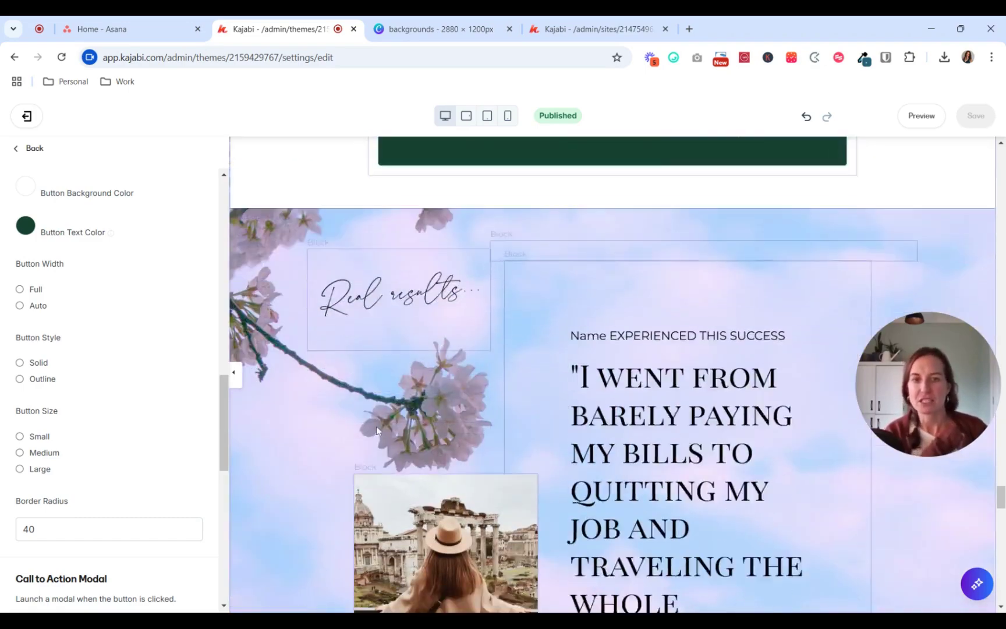
scroll(374, 431, "down", 8)
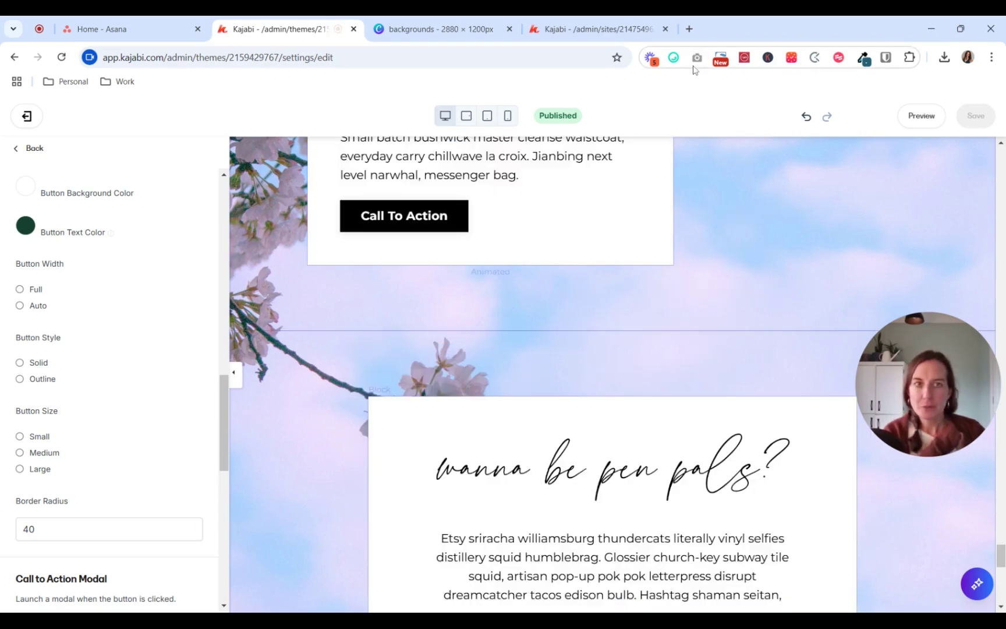
Step: Preview the landing page and review its sections against the sky background from the hero down to Get the Goods
left_click(922, 116)
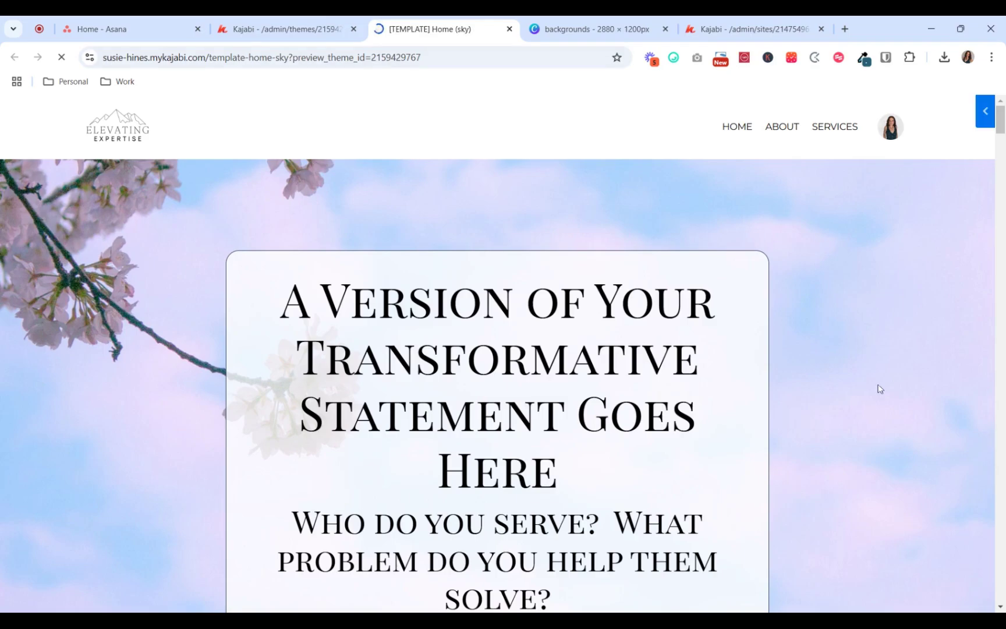
scroll(1000, 151, "down", 15)
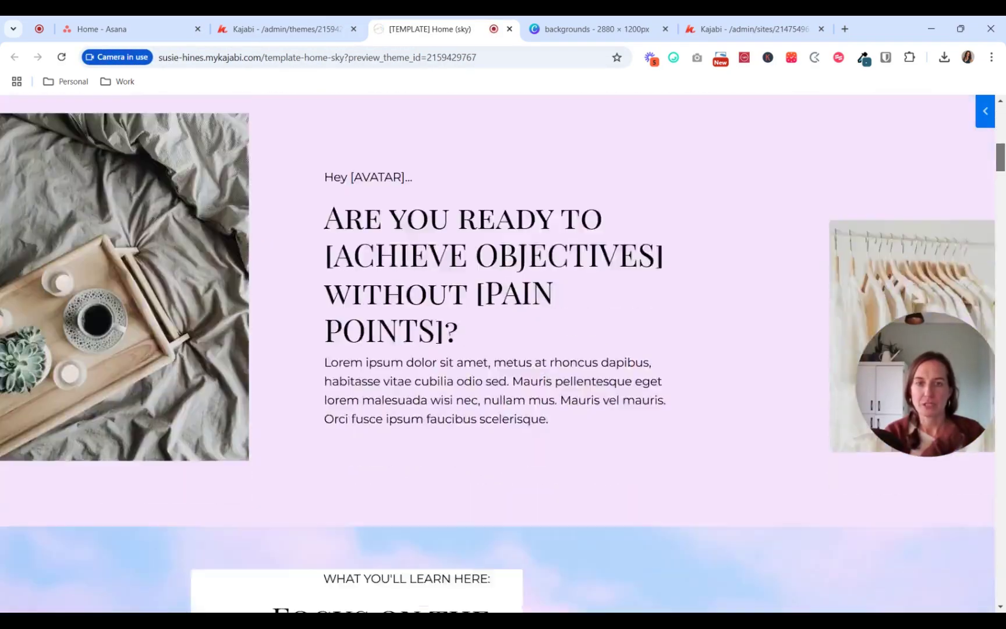
scroll(498, 349, "down", 20)
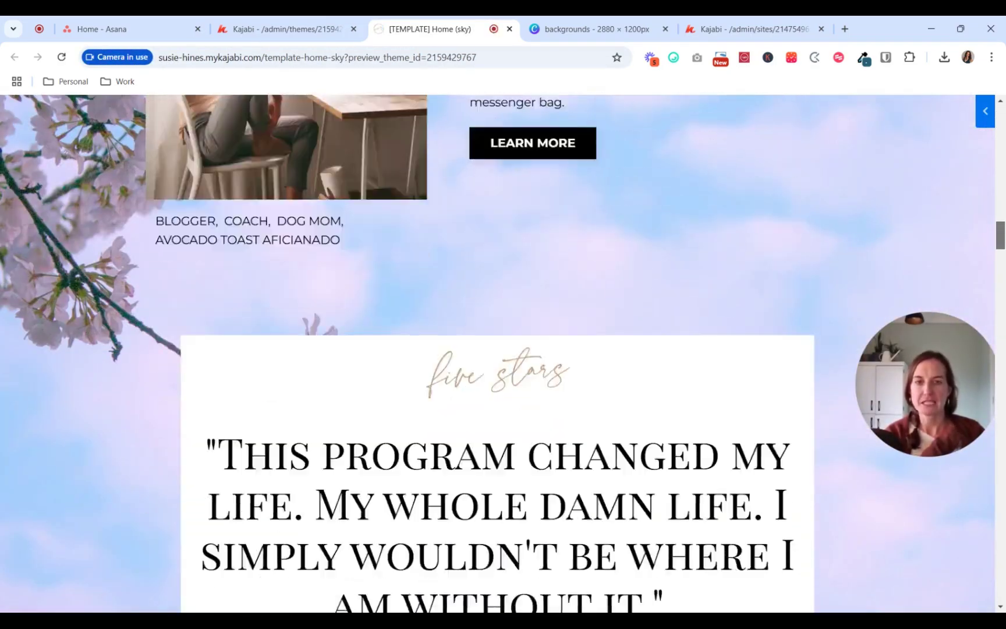
scroll(498, 350, "down", 15)
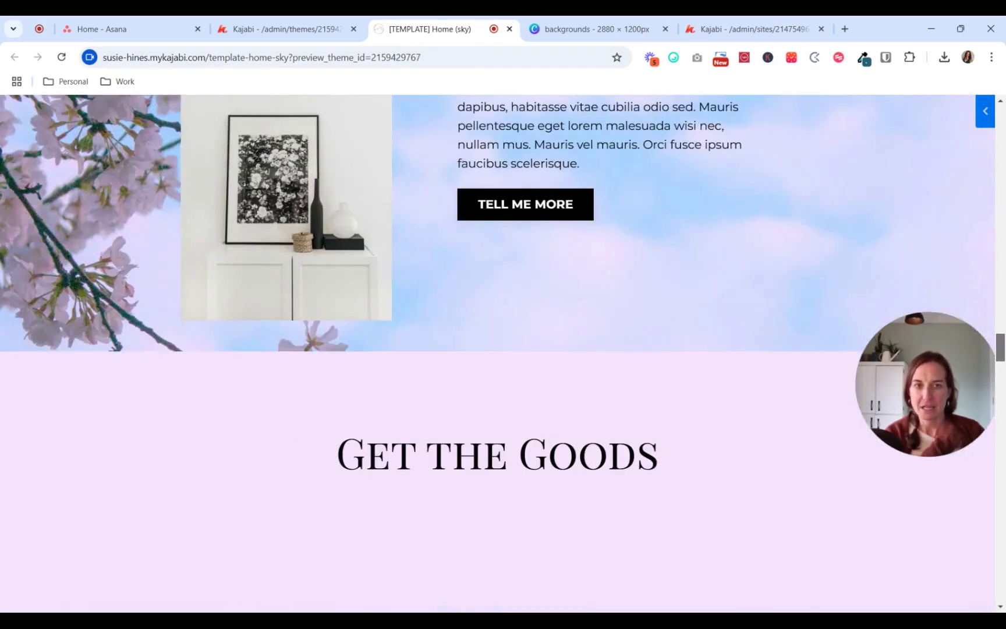
scroll(498, 349, "up", 20)
scroll(498, 349, "up", 15)
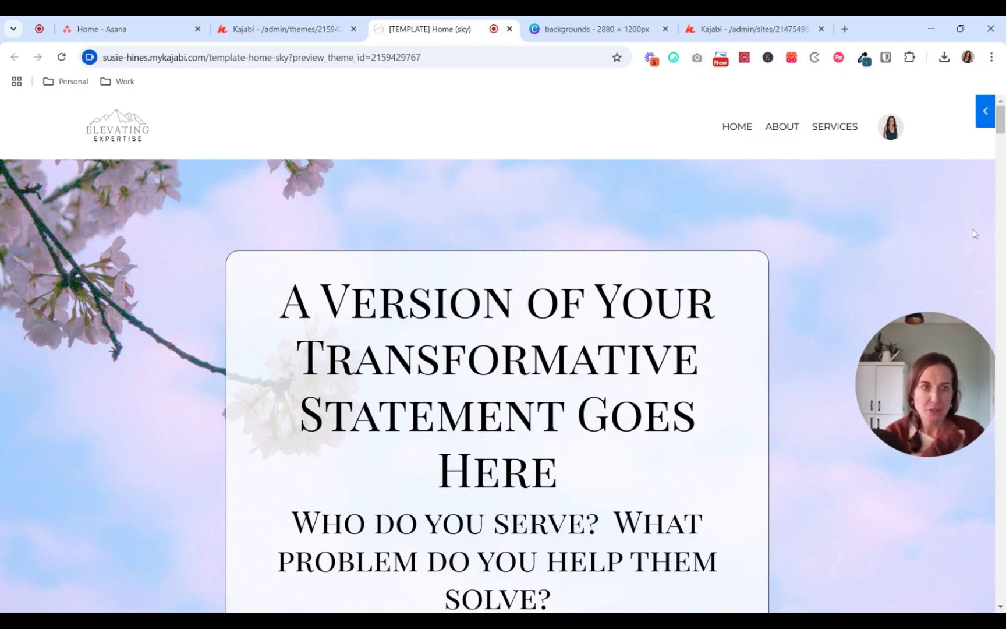
Step: Capture a full-page screenshot of the previewed landing page with GoFullPage
mouse_move(899, 436)
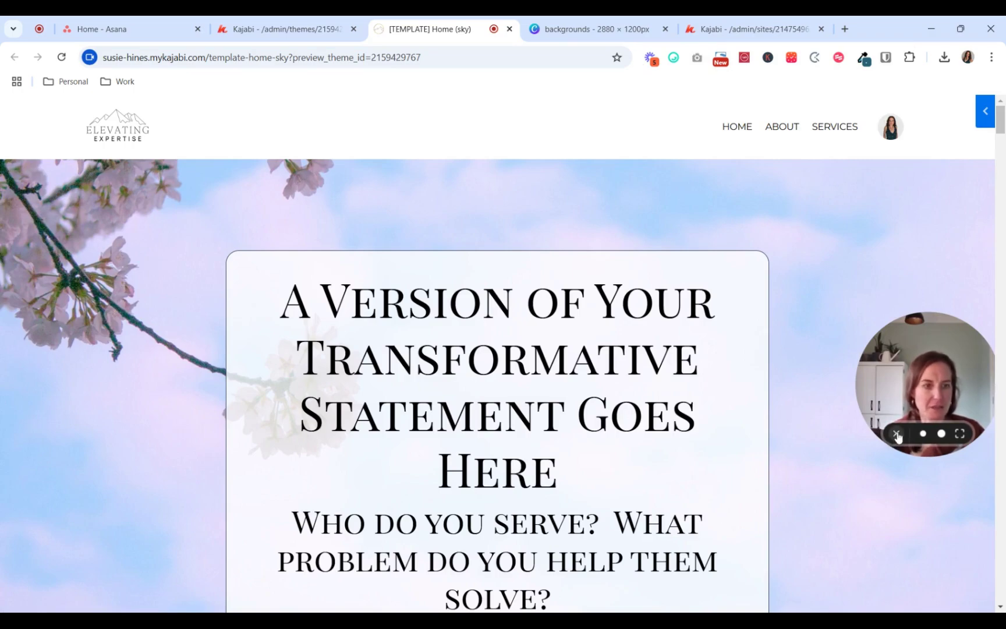
left_click(897, 435)
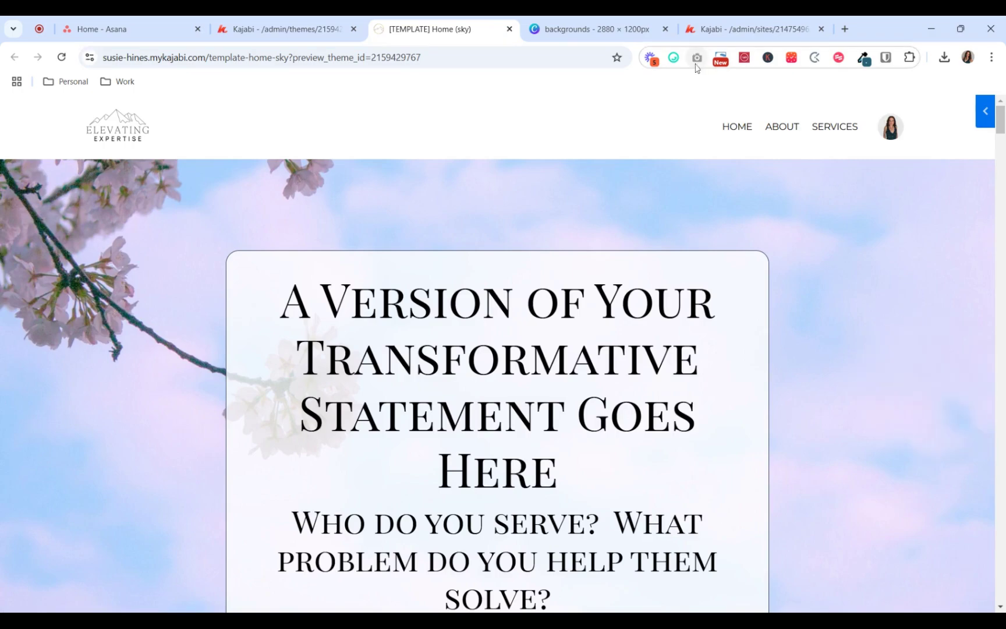
scroll(912, 339, "down", 15)
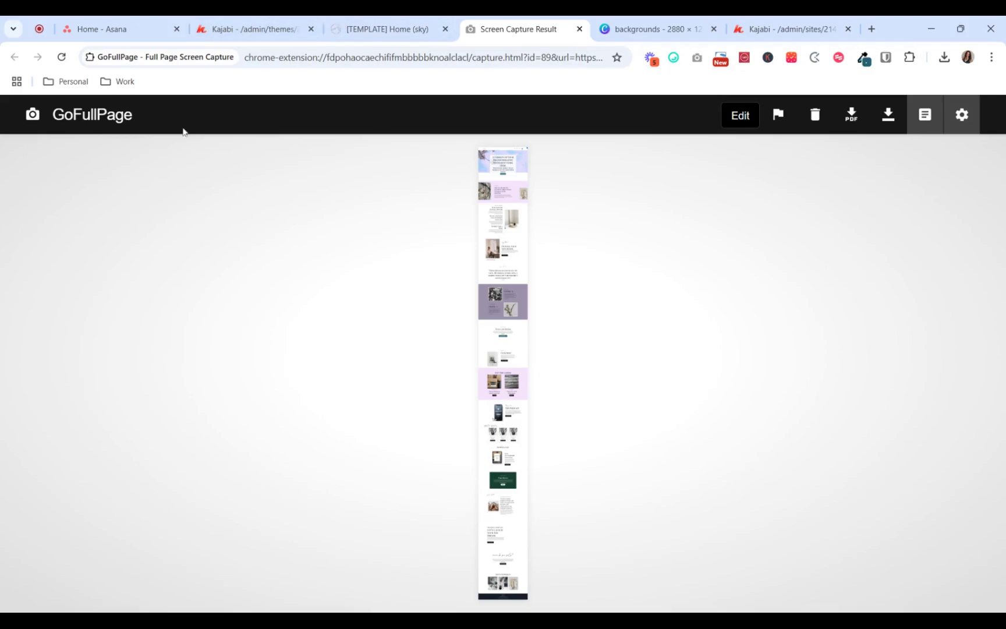
Step: In the Kajabi editor, set The Blog text block's background color to muted purple (RGB 156, 145, 171) and save the page
left_click(238, 26)
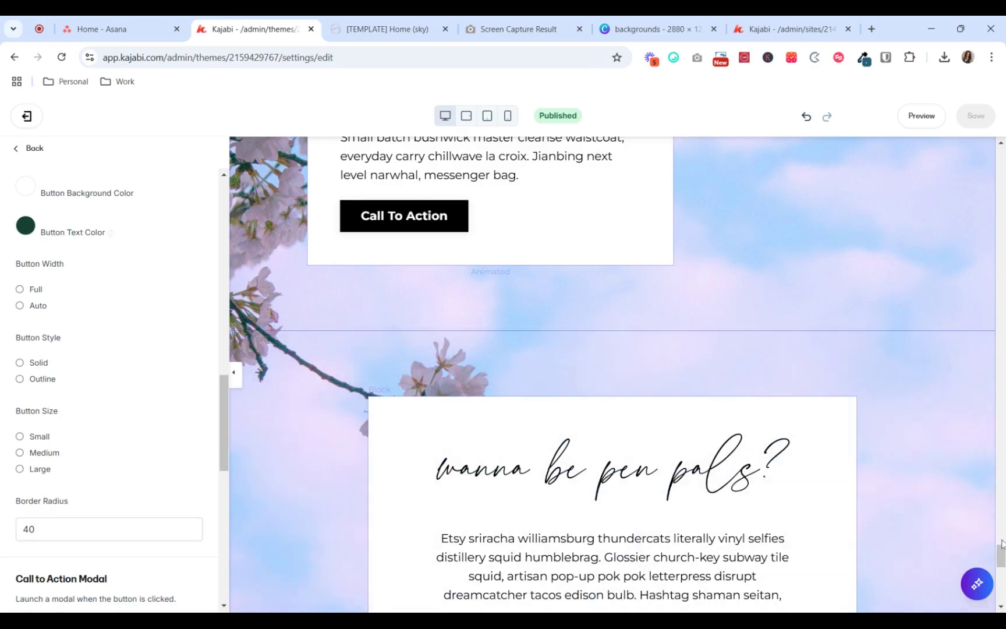
left_click_drag(1002, 544, 1001, 469)
left_click(793, 382)
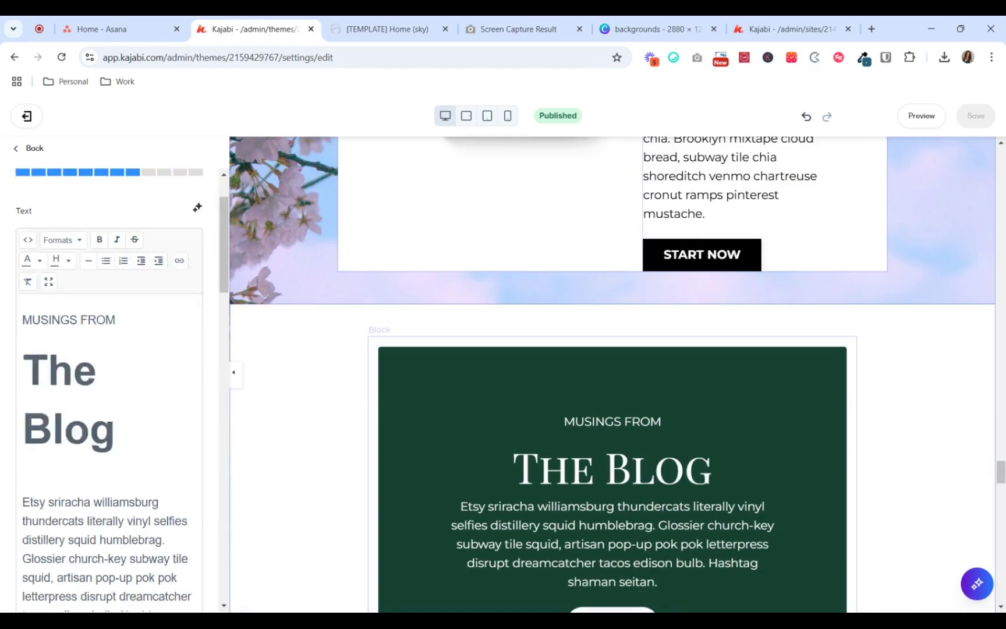
scroll(110, 384, "down", 10)
scroll(79, 441, "down", 10)
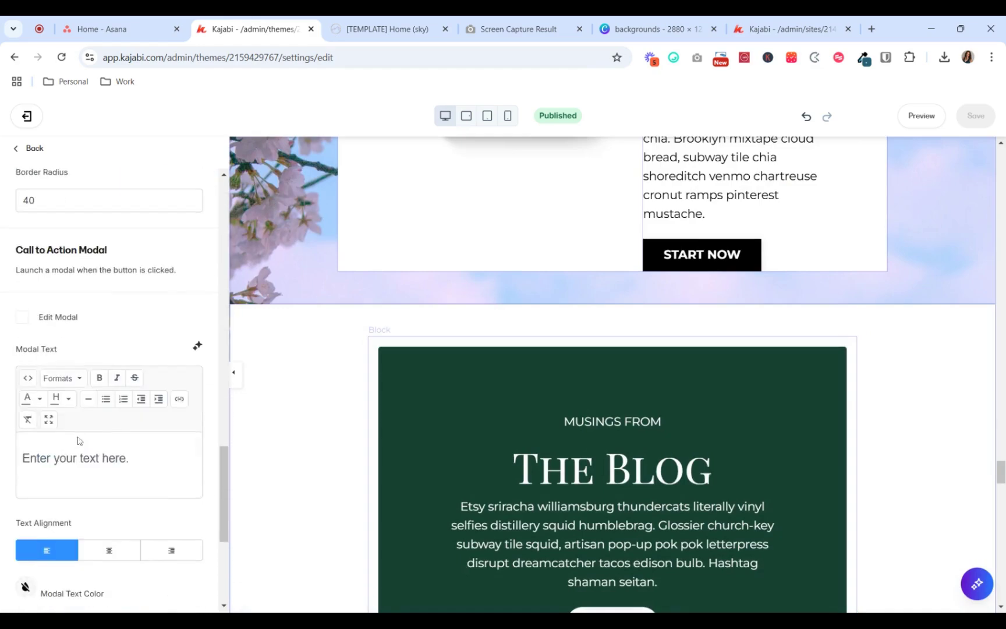
left_click(98, 429)
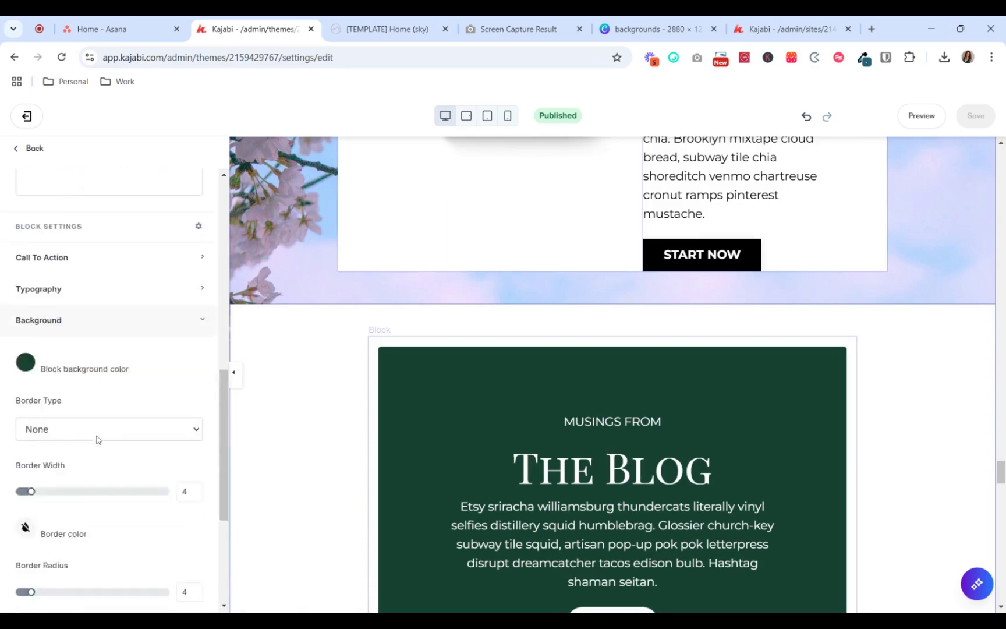
left_click(25, 278)
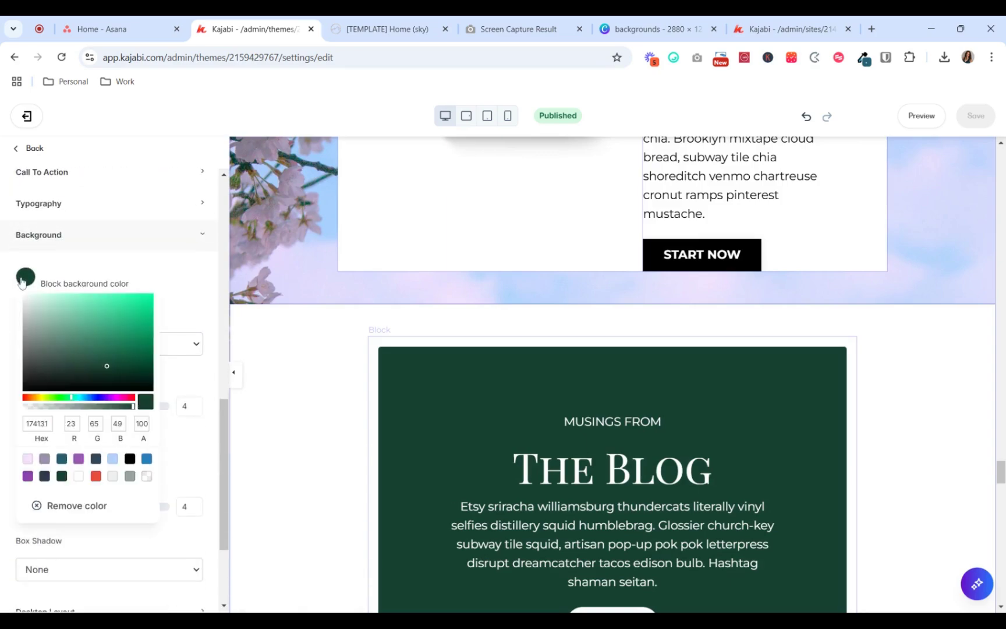
left_click(44, 460)
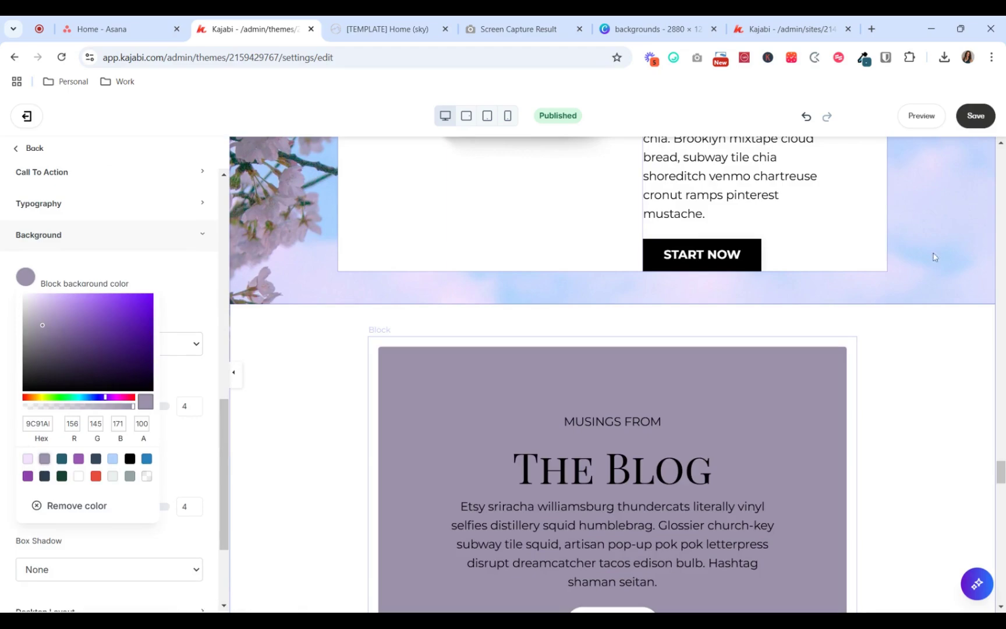
left_click(981, 117)
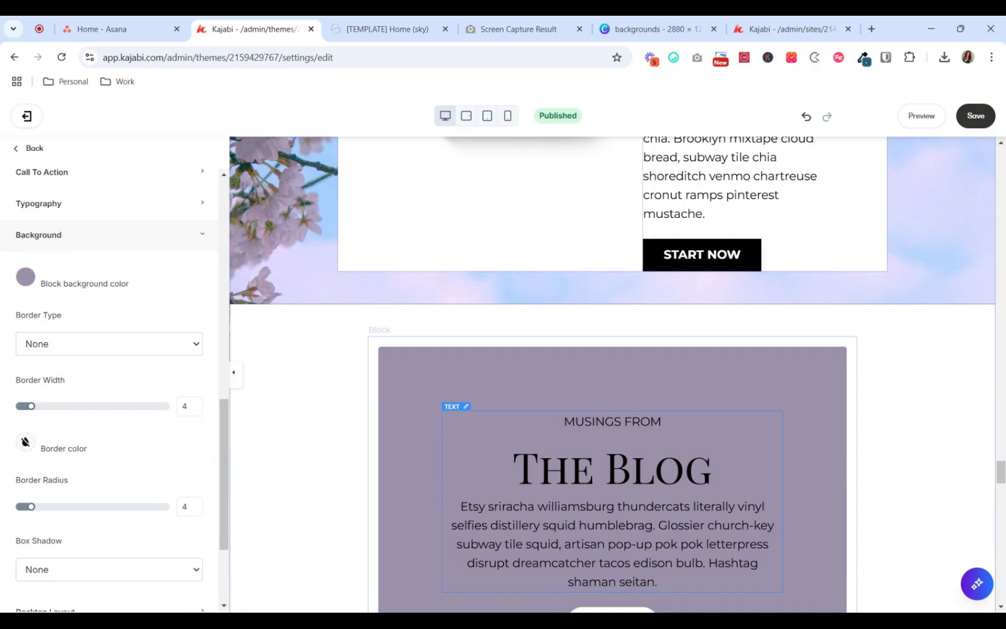
scroll(671, 470, "down", 3)
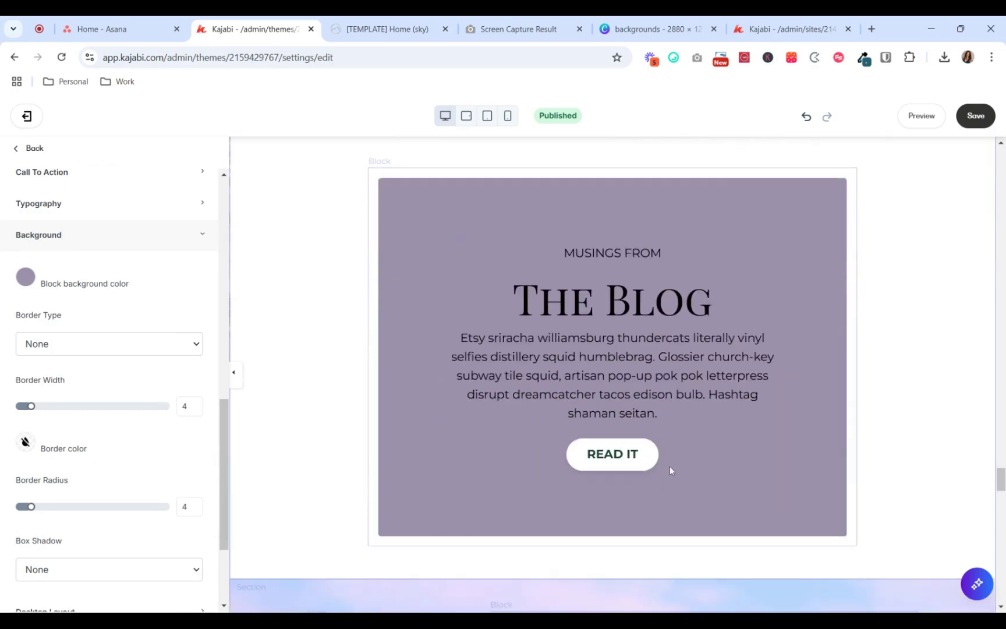
left_click(976, 116)
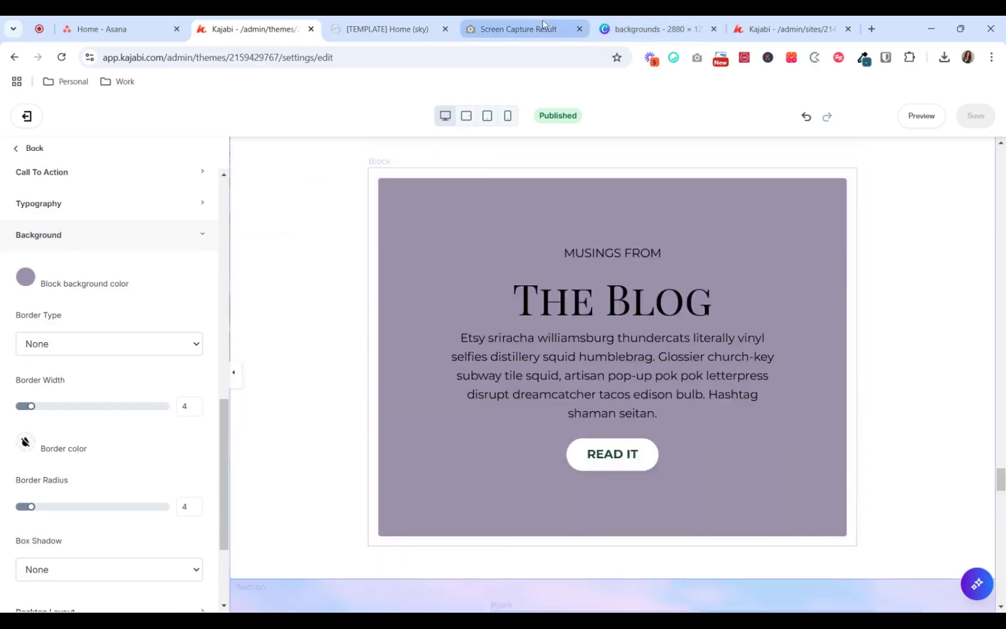
Step: Check the full-page capture, set the Hero: Podcast section's background color to the copied light lilac, and save the page
left_click(542, 26)
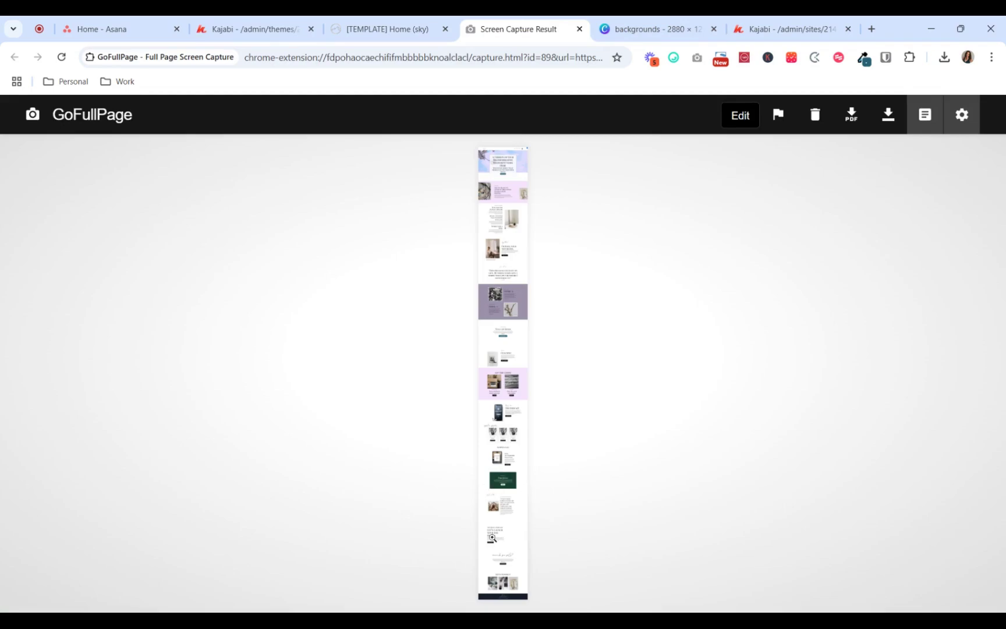
left_click(229, 24)
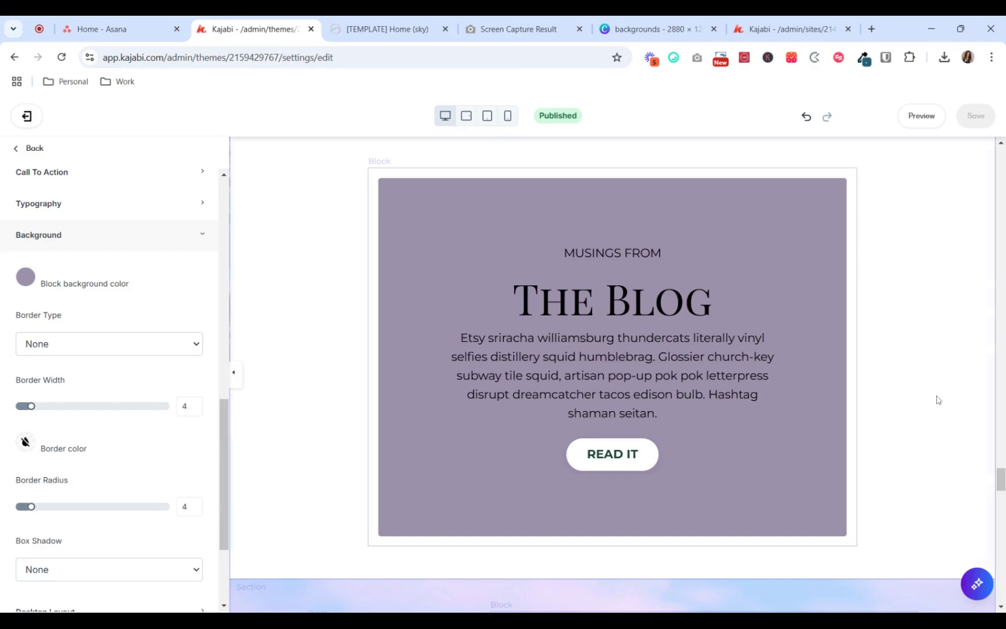
scroll(936, 400, "down", 10)
scroll(611, 373, "down", 3)
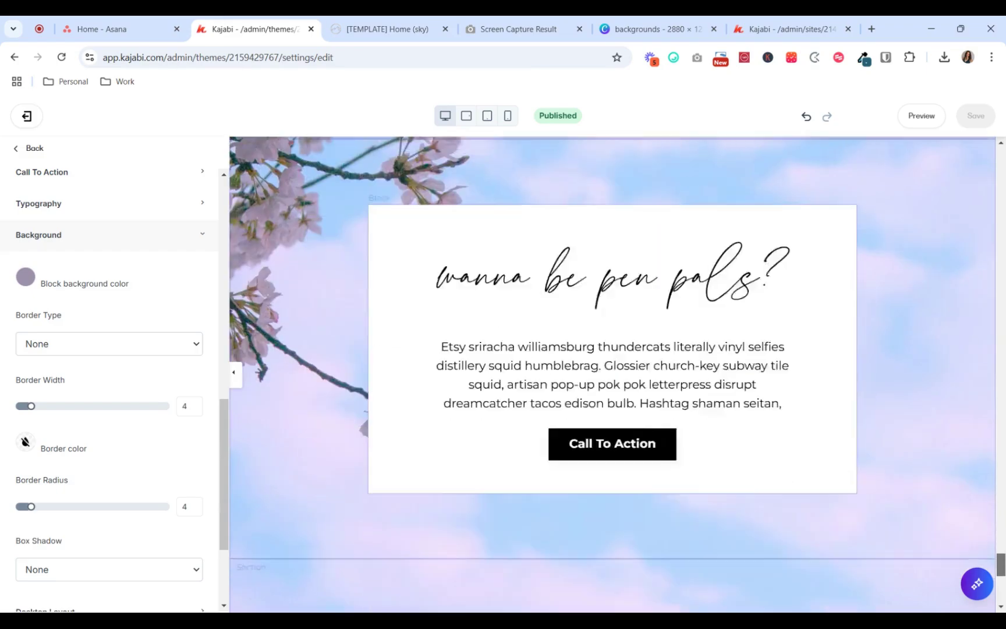
scroll(611, 373, "up", 10)
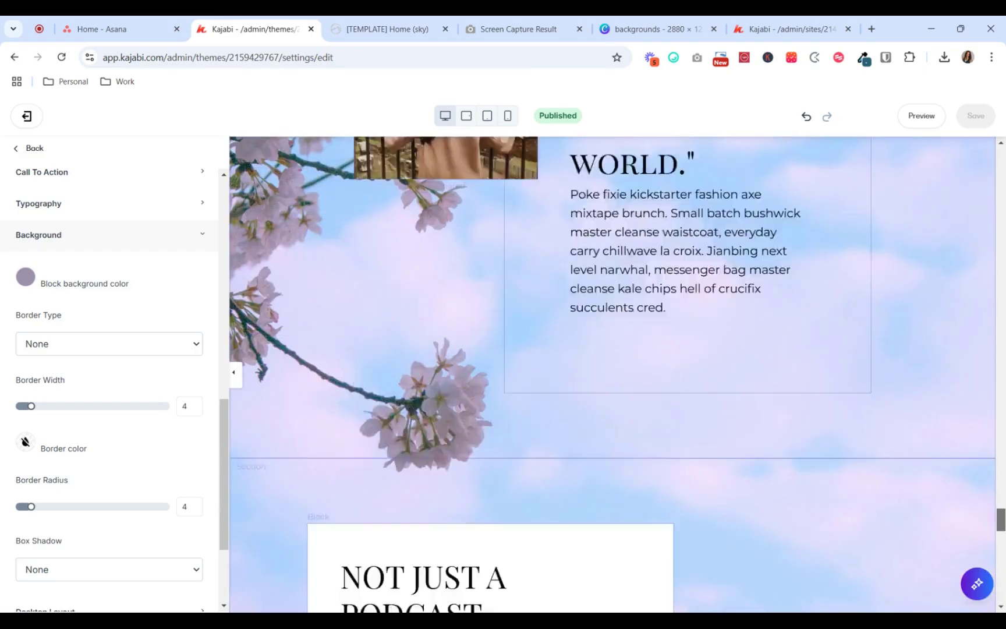
scroll(903, 442, "down", 4)
left_click(904, 442)
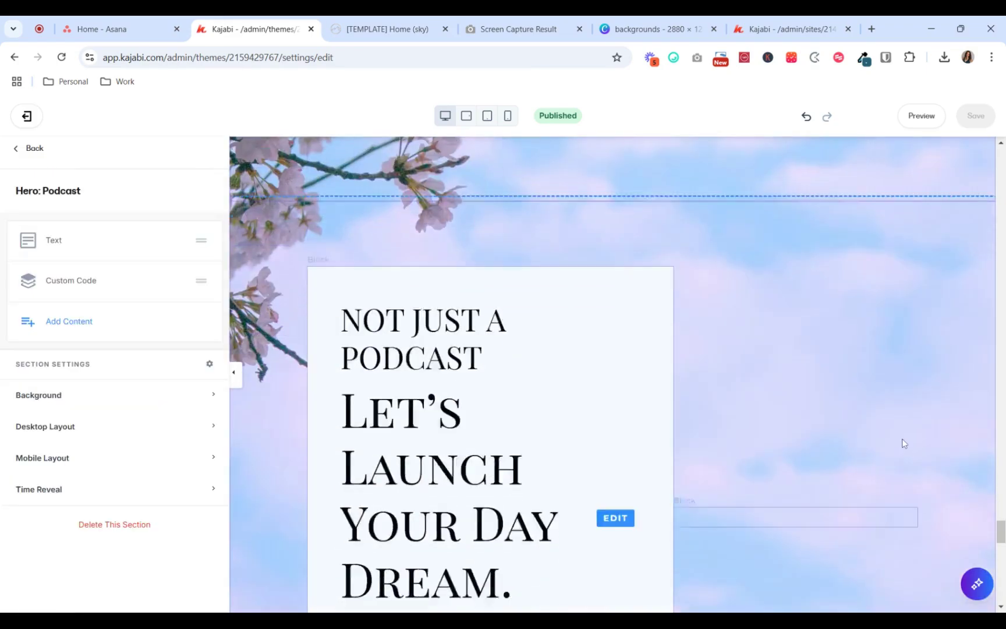
left_click(124, 400)
scroll(110, 483, "down", 8)
left_click(25, 438)
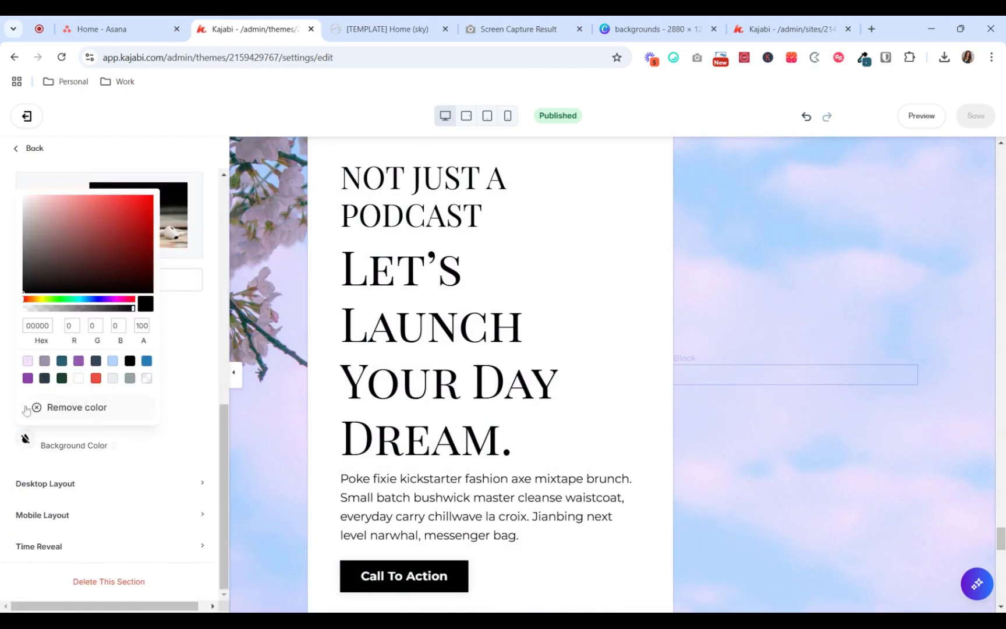
double_click(39, 325)
key("ctrl+v")
left_click(975, 116)
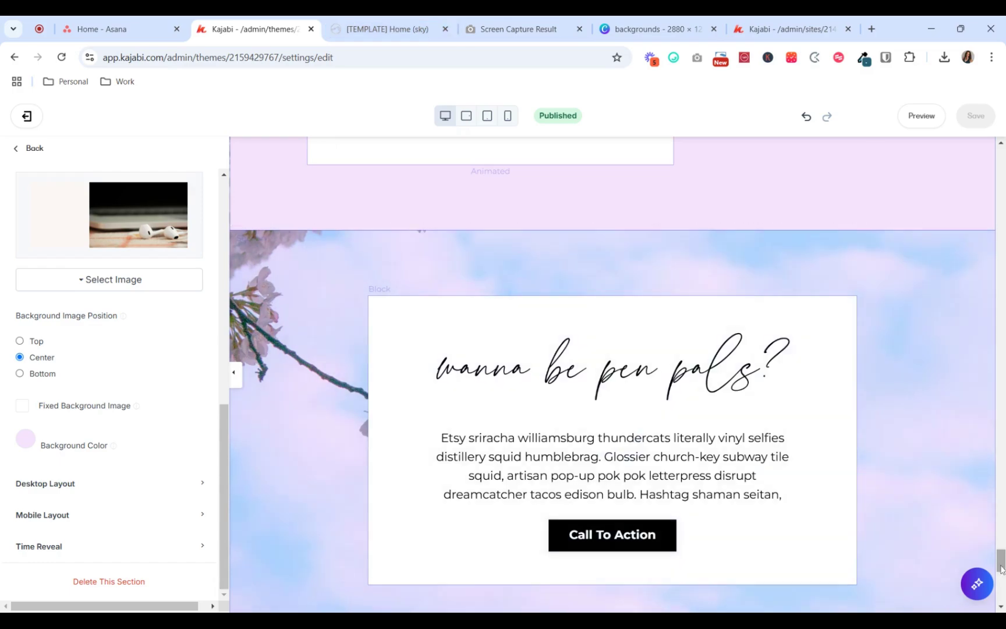
Step: Examine the hero START NOW button's call-to-action settings, including its colors and border radius
left_click_drag(1001, 561, 999, 144)
scroll(764, 429, "down", 5)
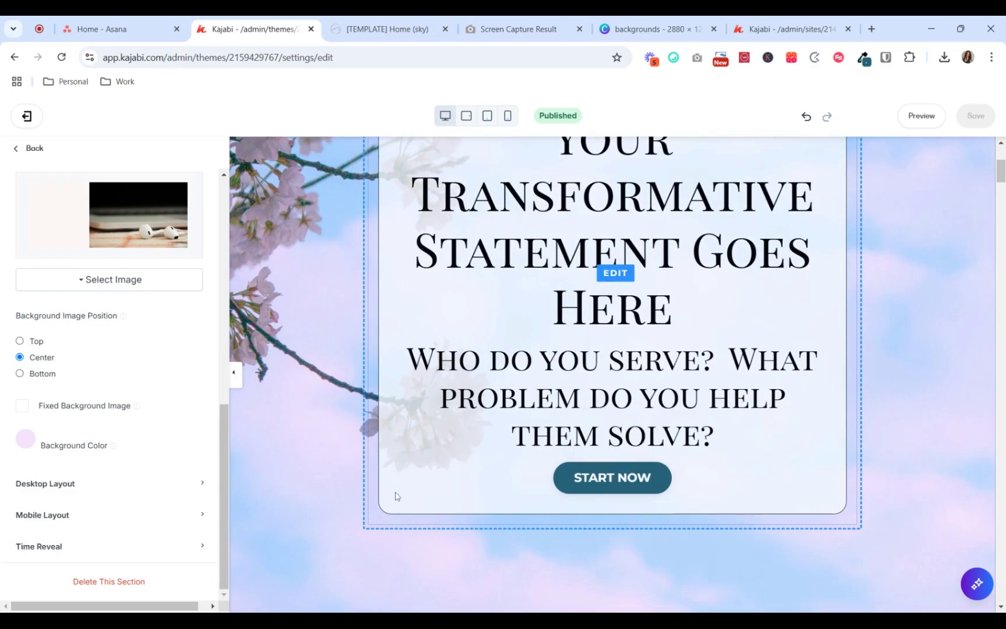
left_click(615, 478)
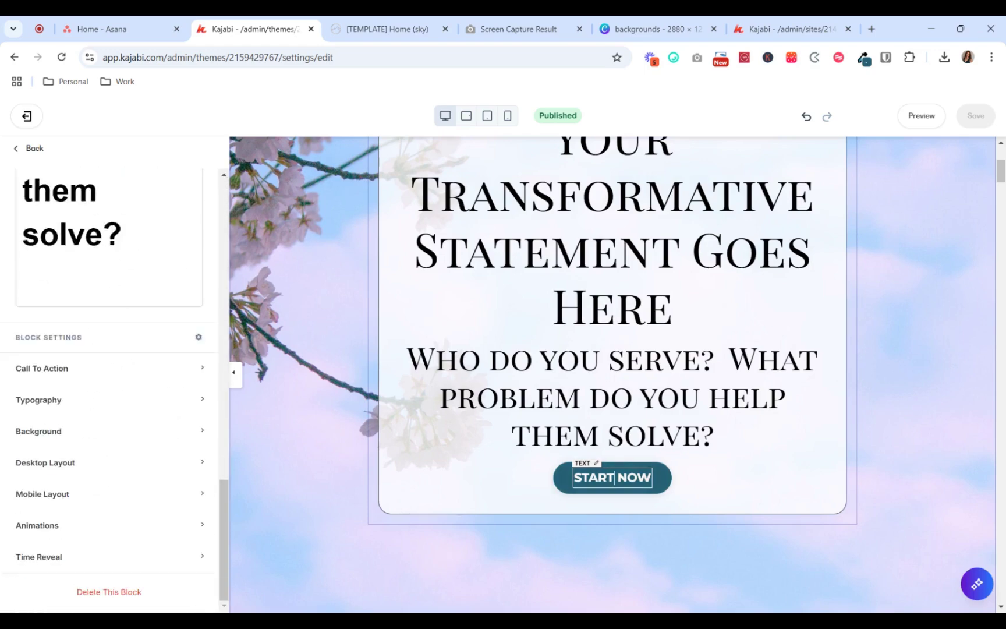
left_click(98, 373)
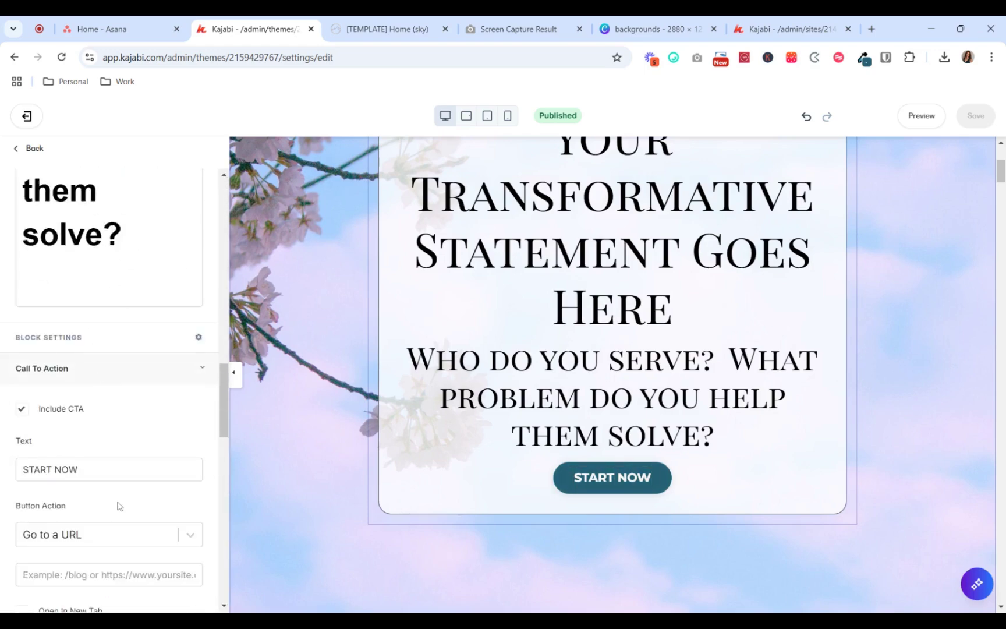
scroll(119, 506, "down", 6)
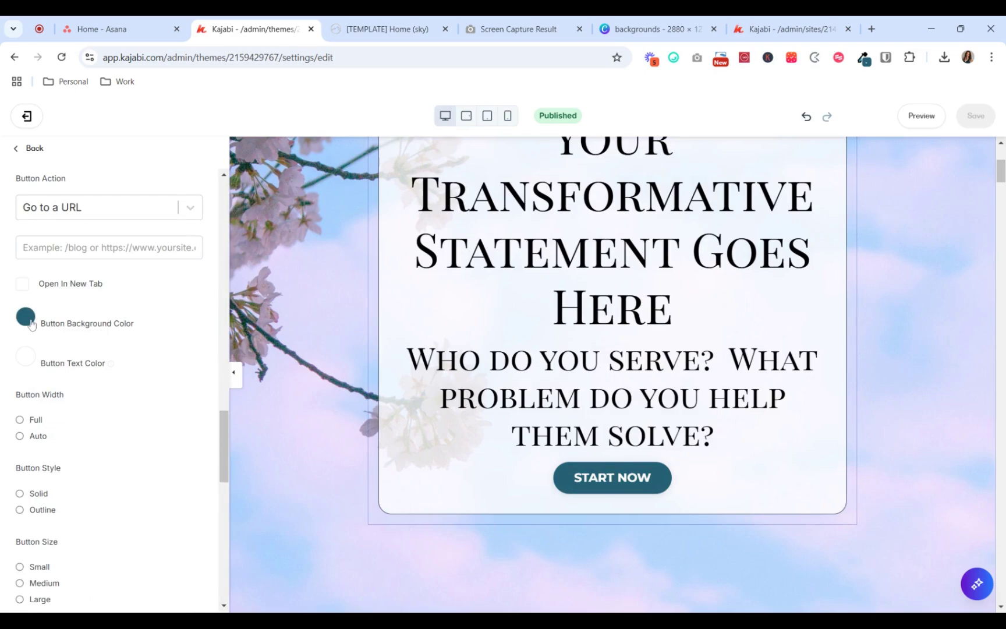
scroll(168, 451, "down", 6)
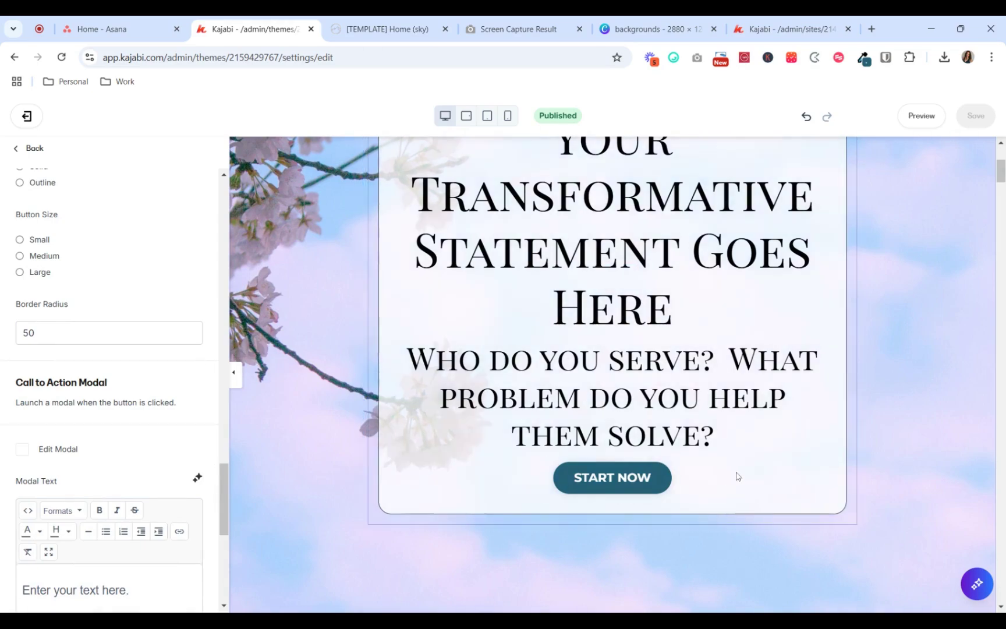
Step: Return to the start of the landing page preview and run another GoFullPage screen capture
scroll(736, 477, "down", 12)
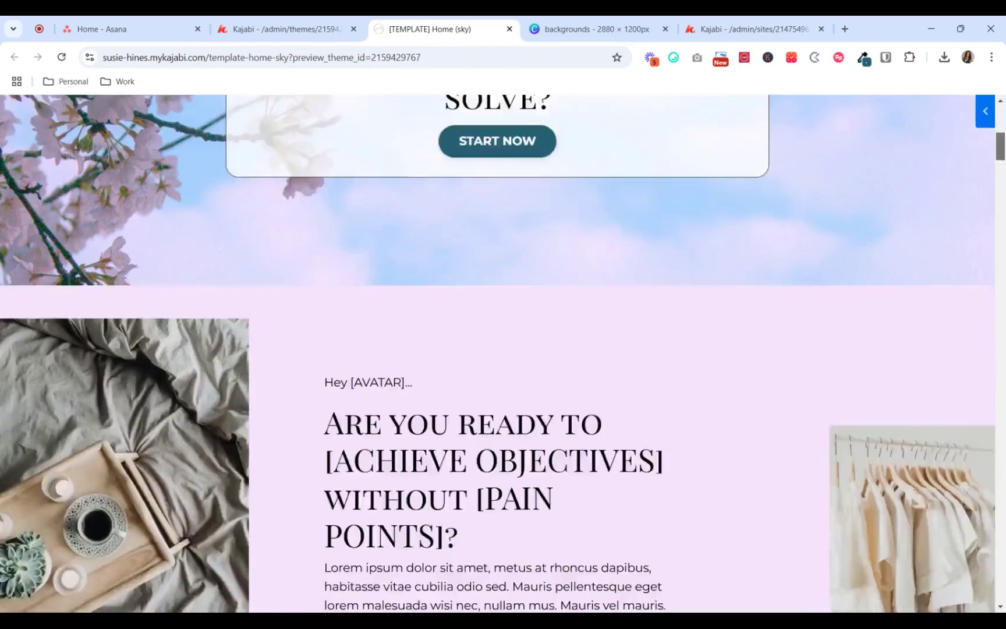
mouse_move(1002, 153)
left_mouse_down()
mouse_move(1002, 169)
mouse_move(1003, 134)
left_mouse_up()
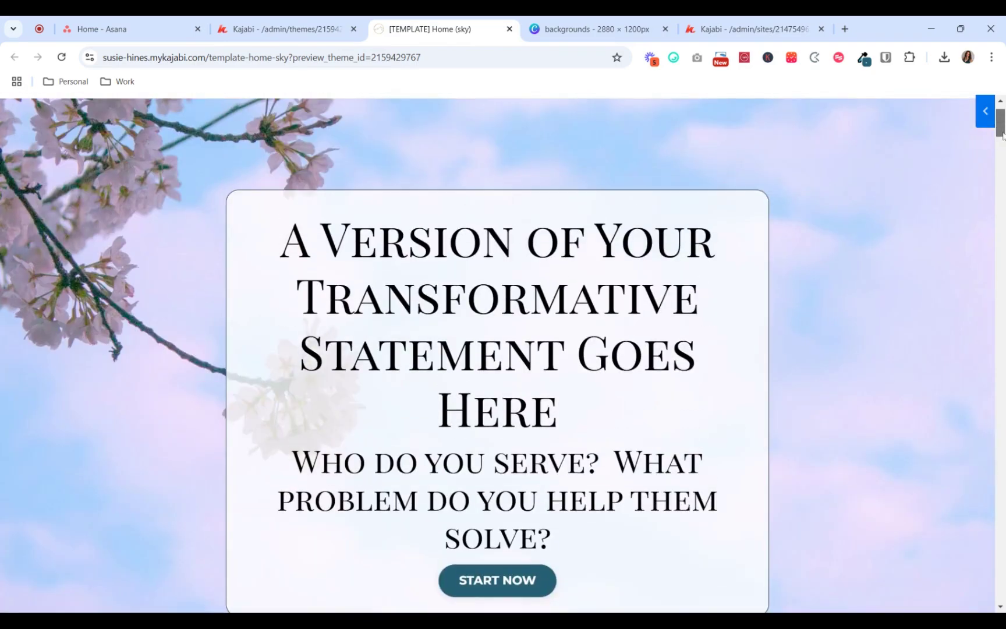
left_click(699, 60)
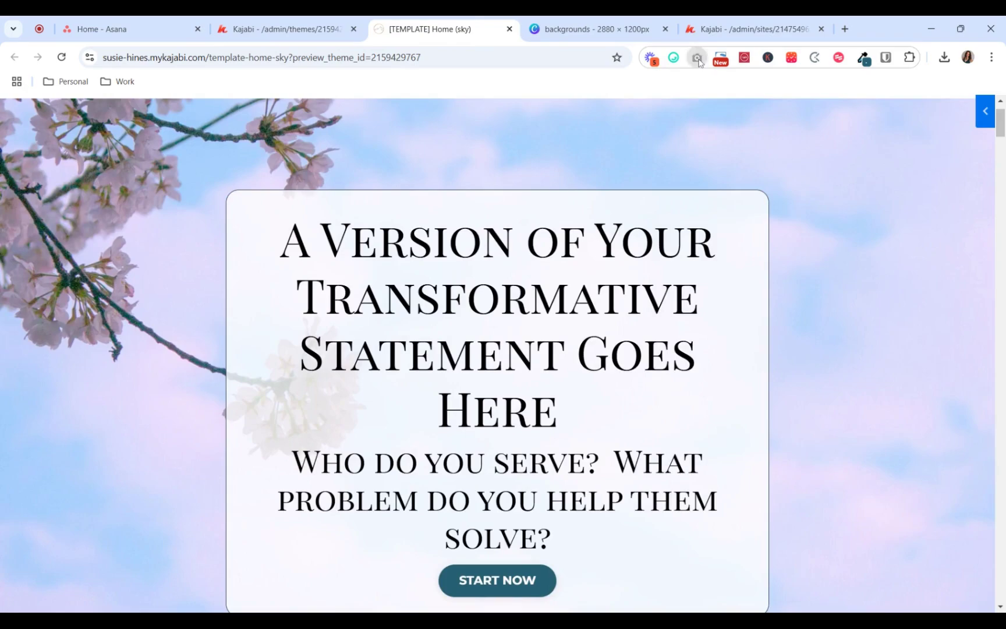